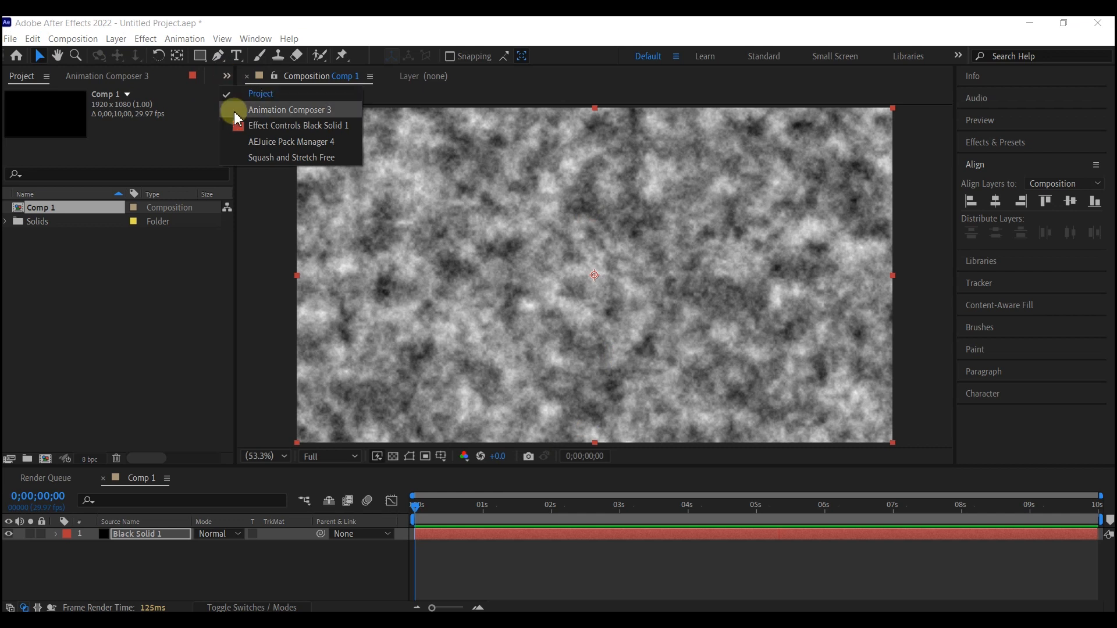
- Set the Fractal Noise effect on the black solid to fractal type Max and noise type Block
click(262, 126)
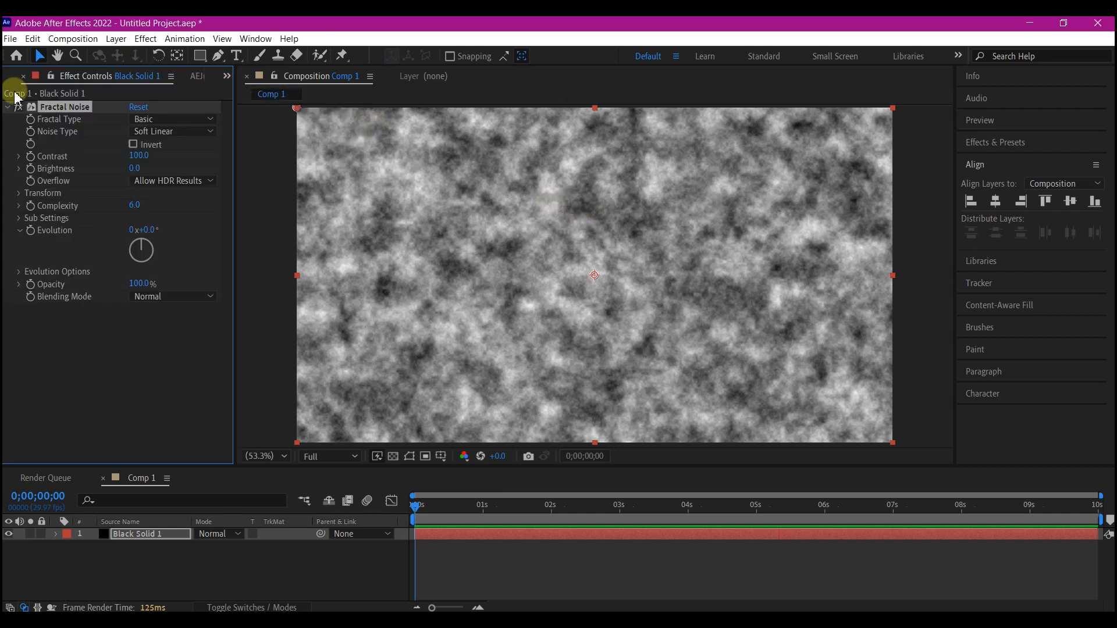
click(155, 120)
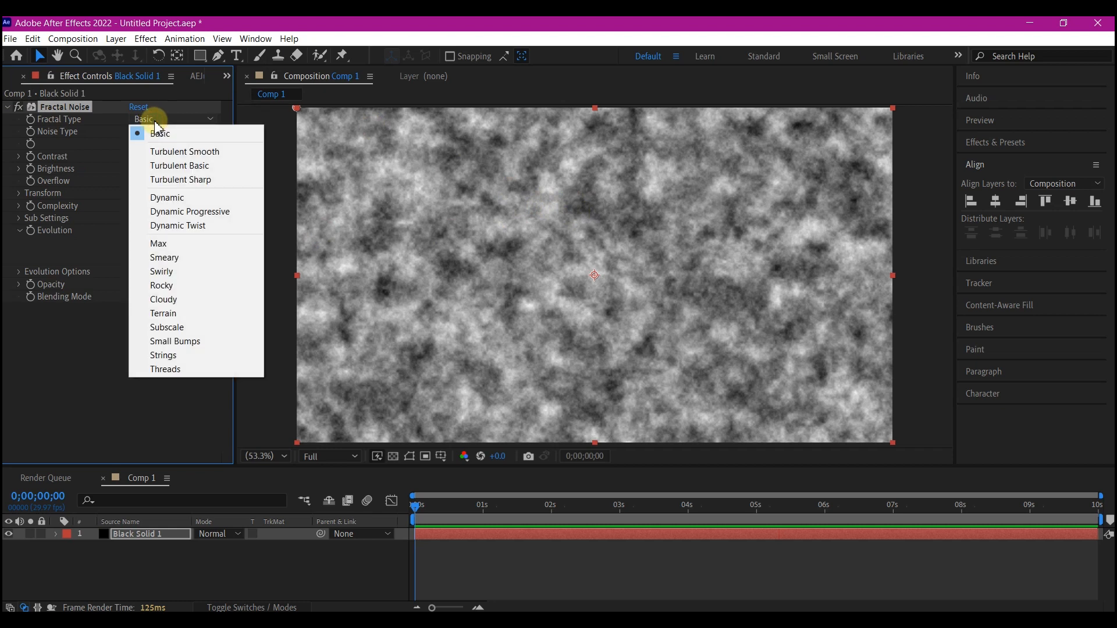
click(166, 244)
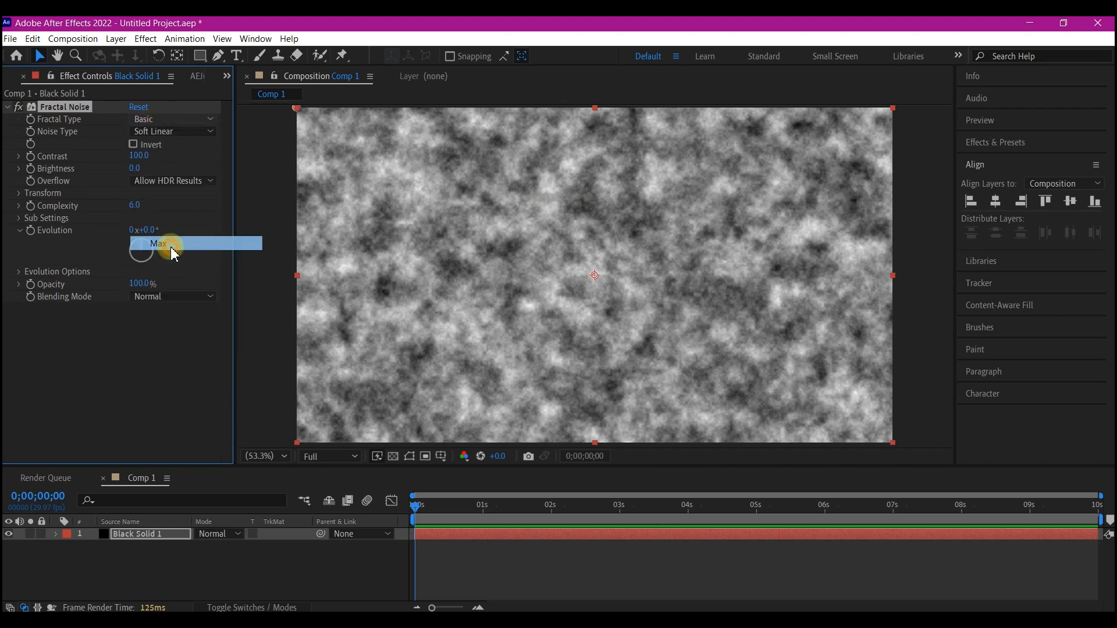
click(154, 131)
click(86, 139)
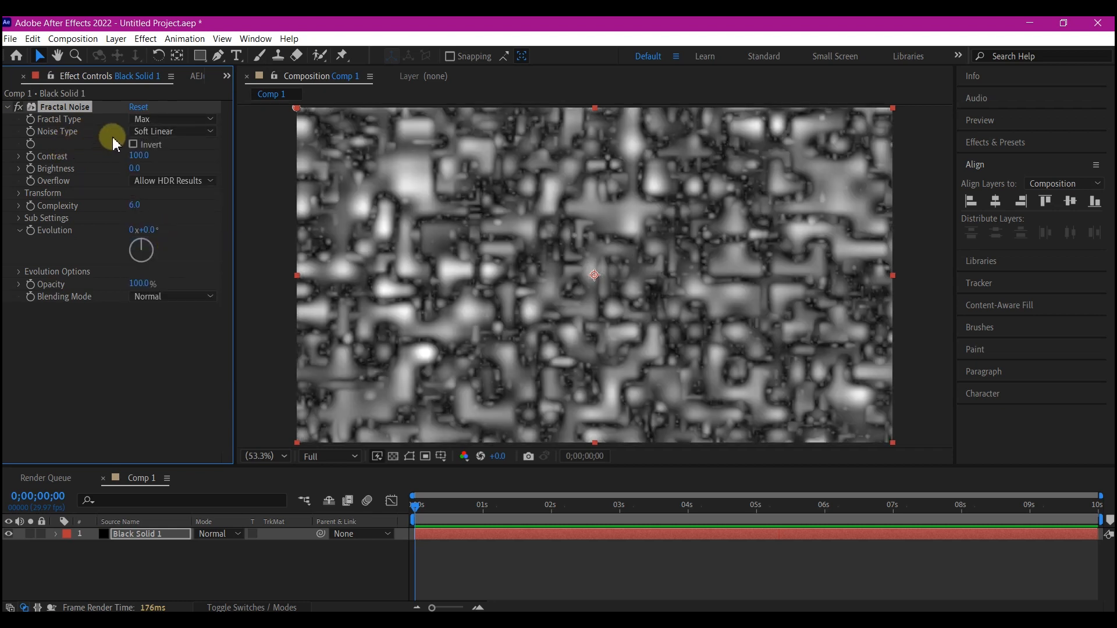
click(171, 138)
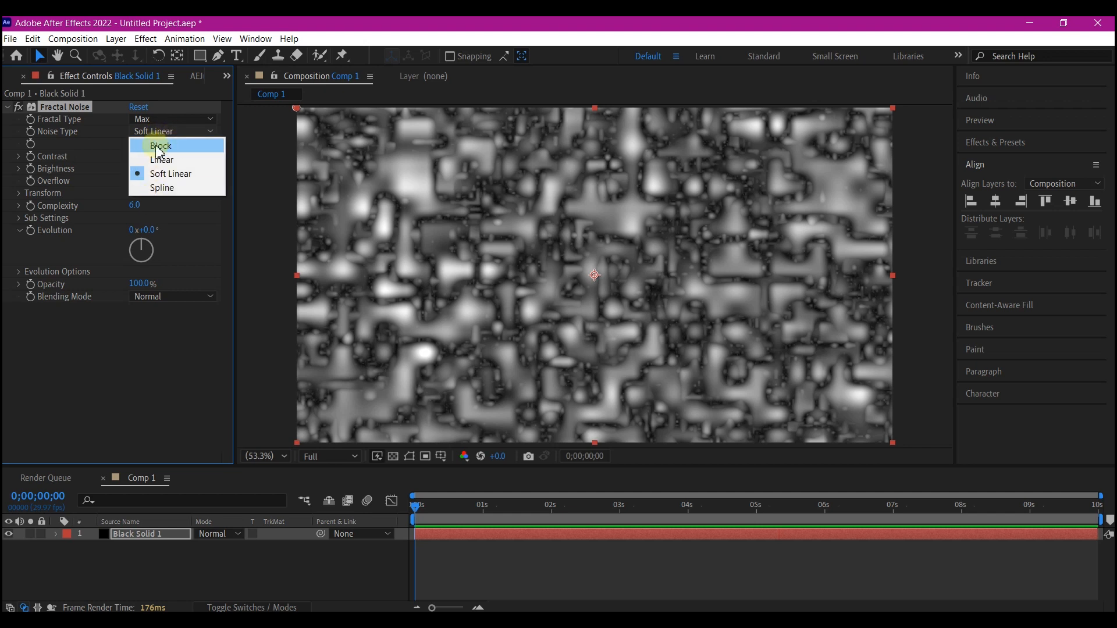
click(158, 146)
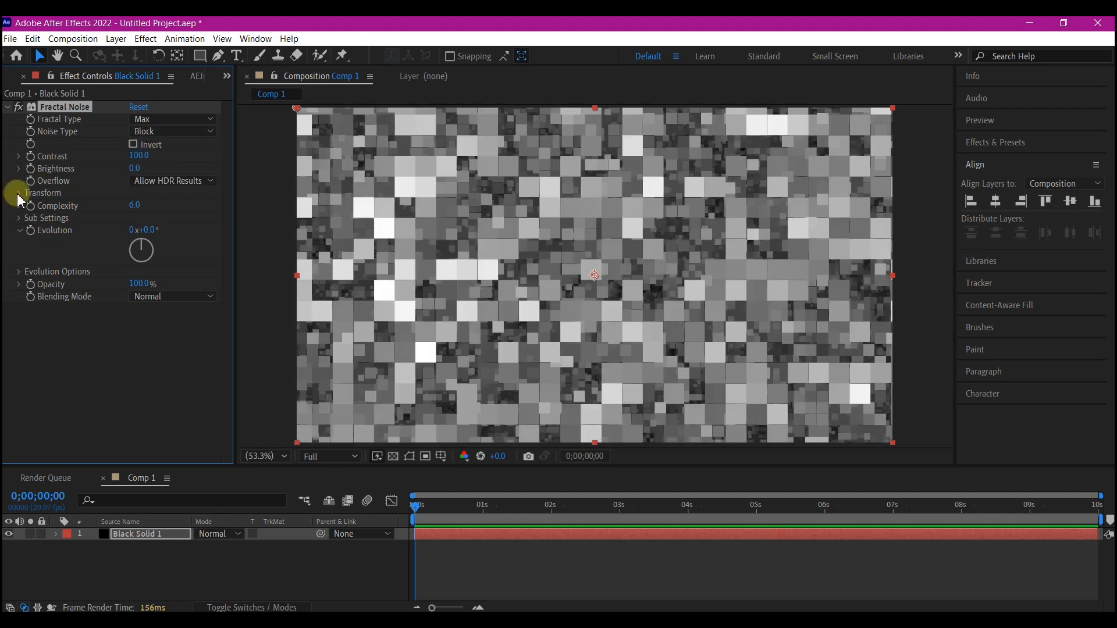
- Set the Fractal Noise transform Scale to 900 and keyframe Scale and Rotation at the first frame
click(19, 193)
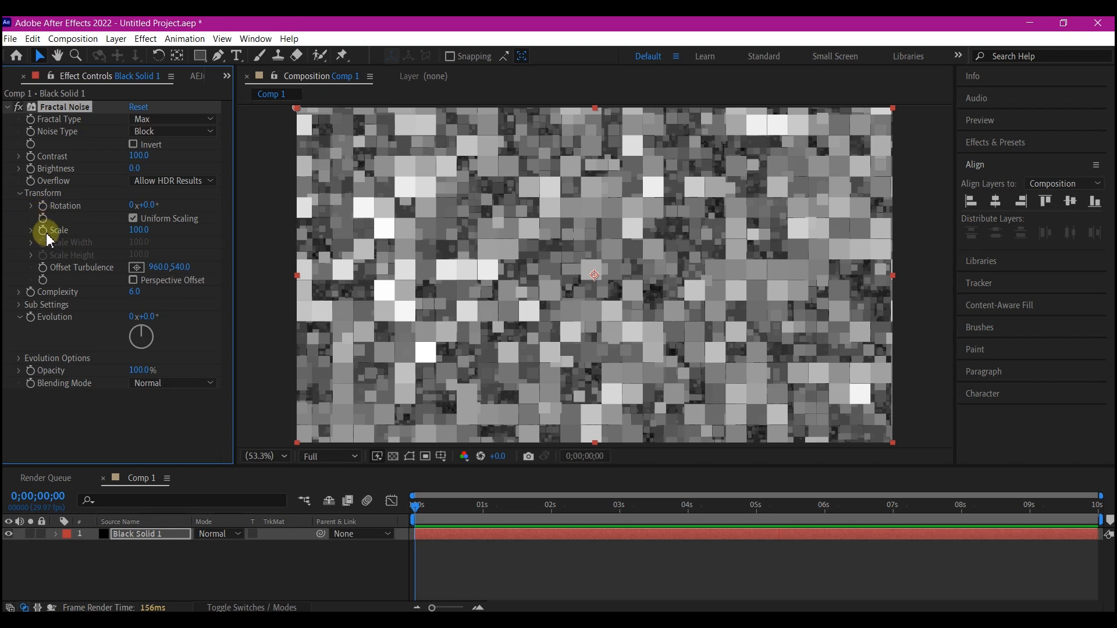
click(138, 231)
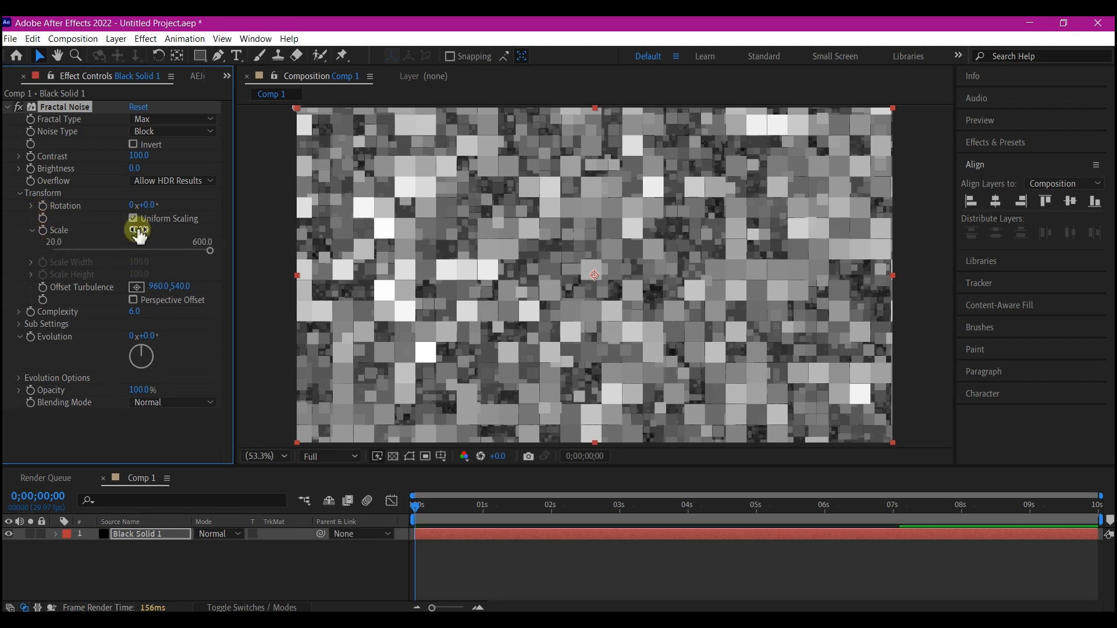
text(900)
key(Return)
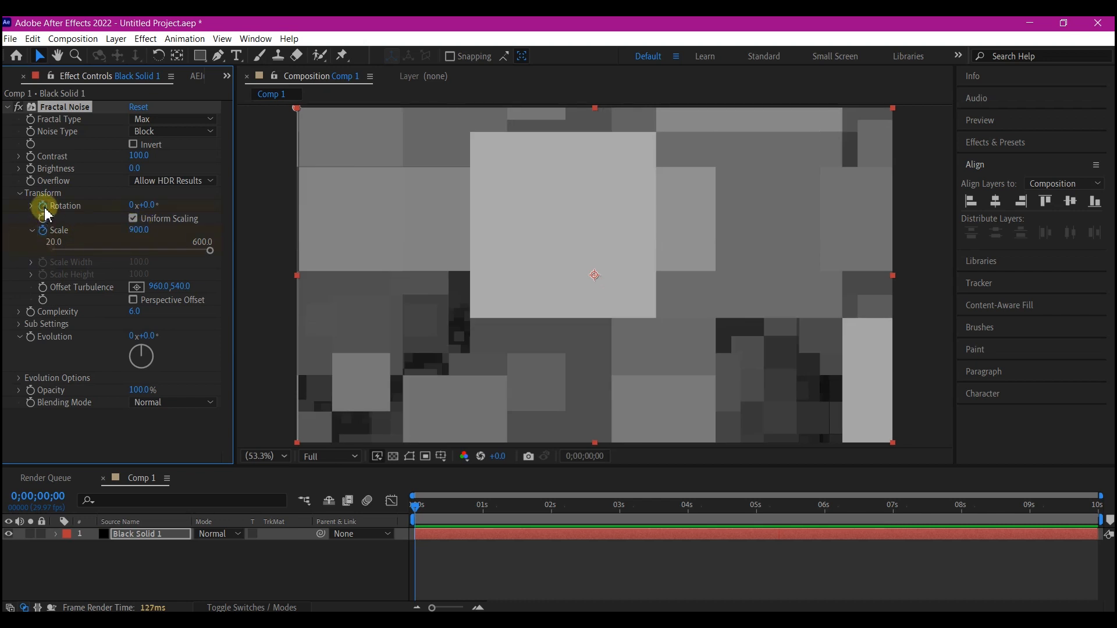
- At the last frame, set the Fractal Noise Scale to 3500 and Rotation to 60 degrees
click(1098, 510)
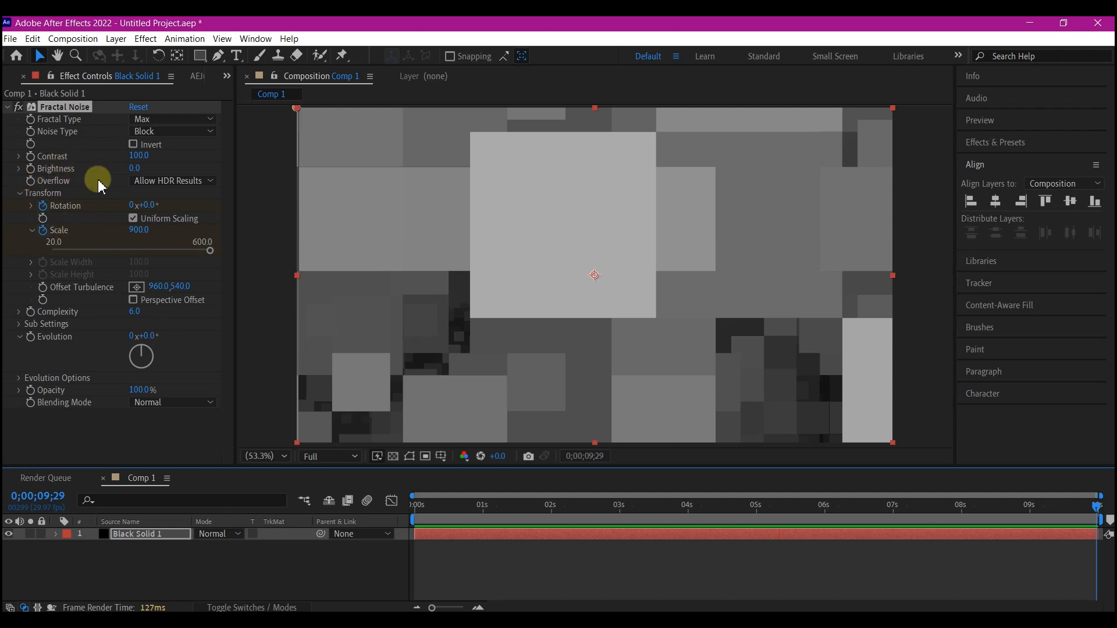
click(138, 230)
text(3500)
key(Return)
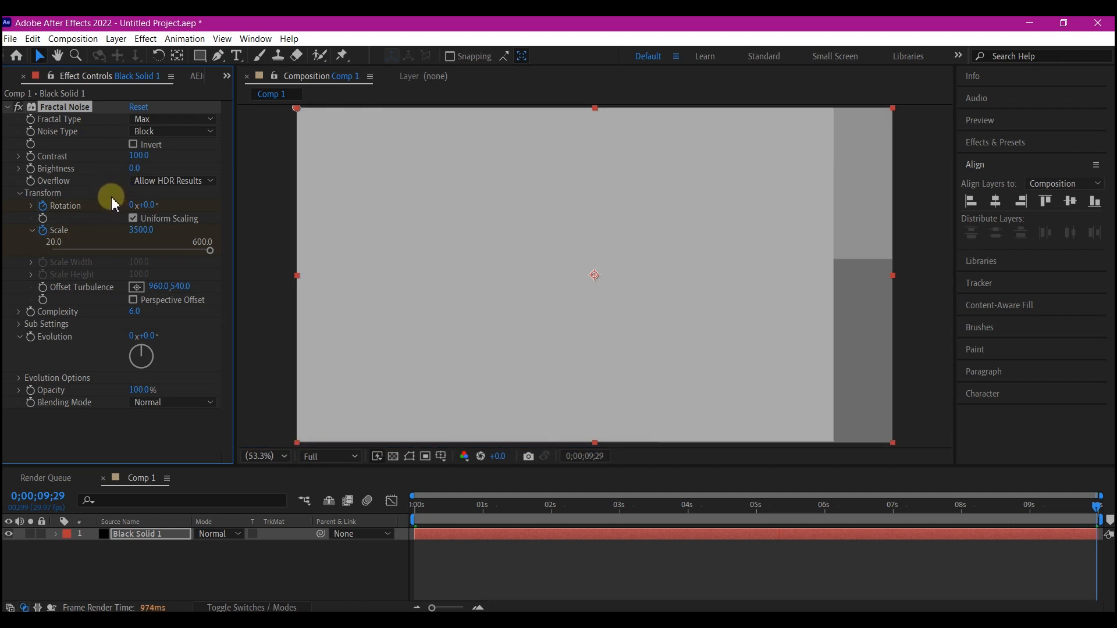
click(144, 205)
text(60)
key(Return)
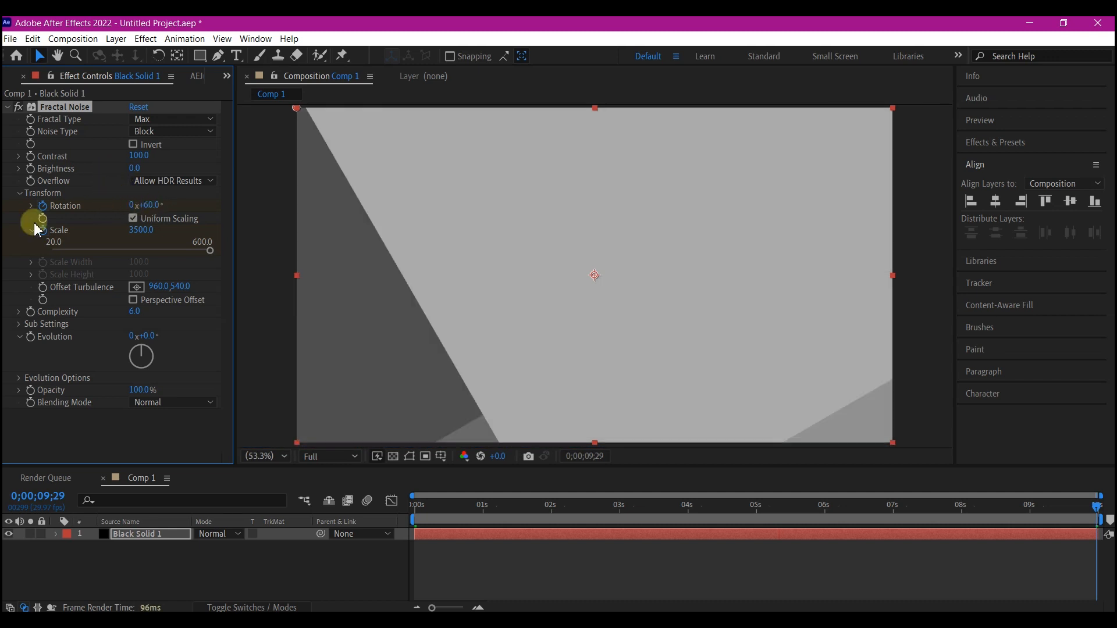
- Add the expression time*30 to the Fractal Noise Evolution property
click(20, 194)
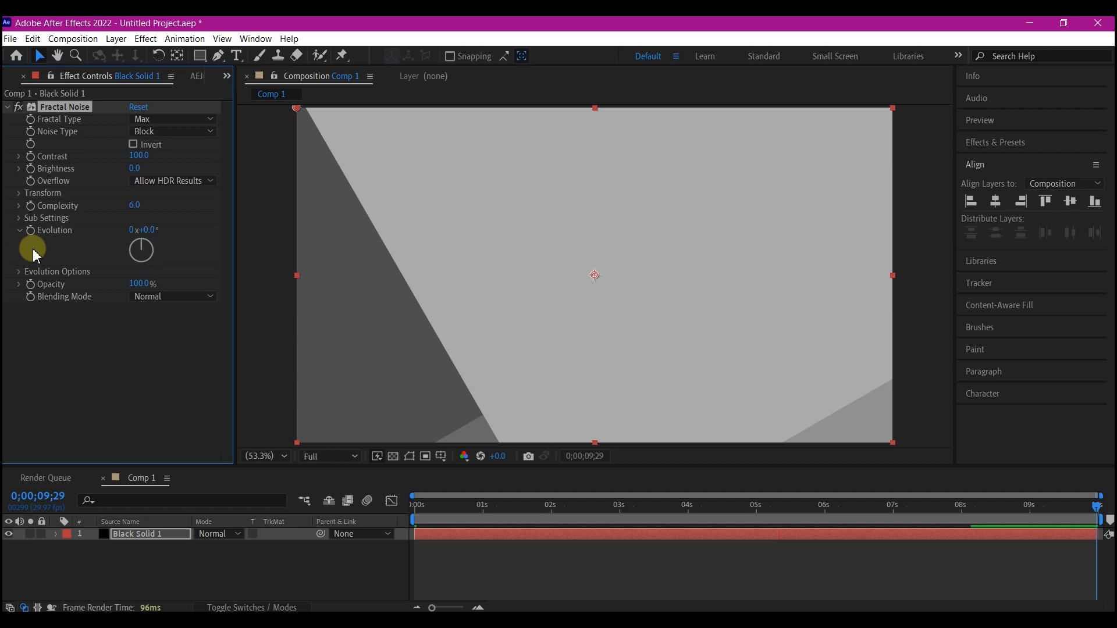
alt+click(29, 231)
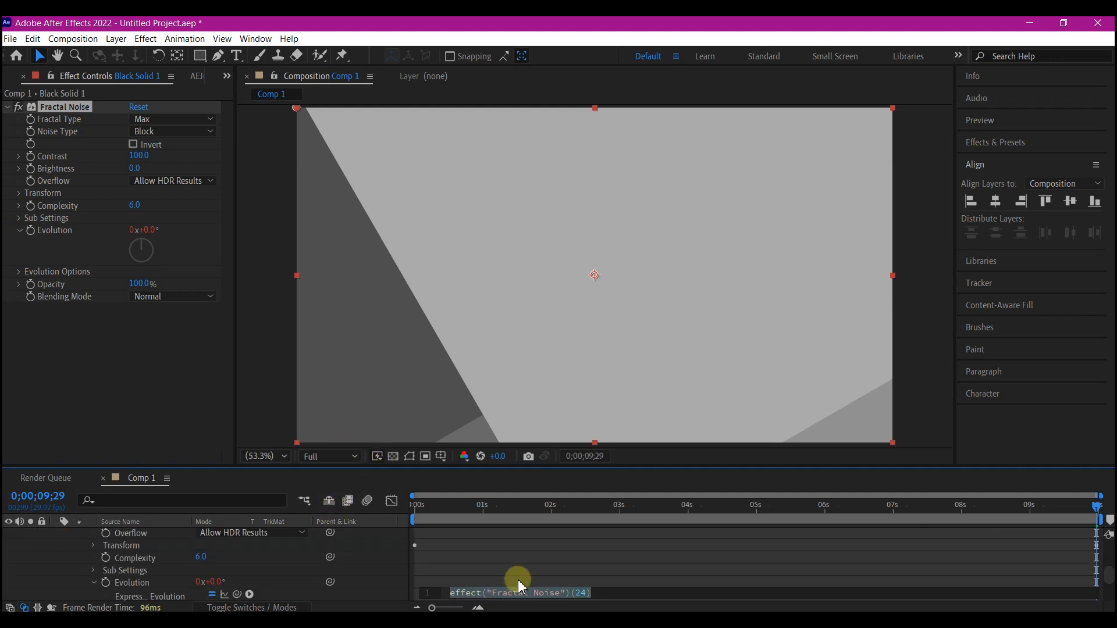
scroll(525, 572, down, 1)
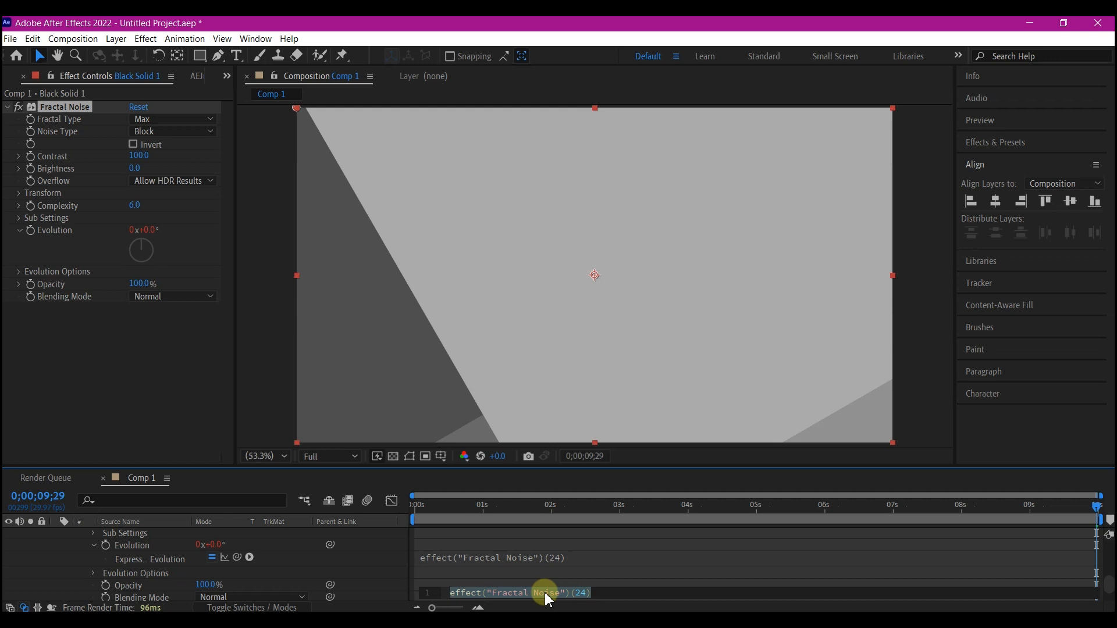
text(t)
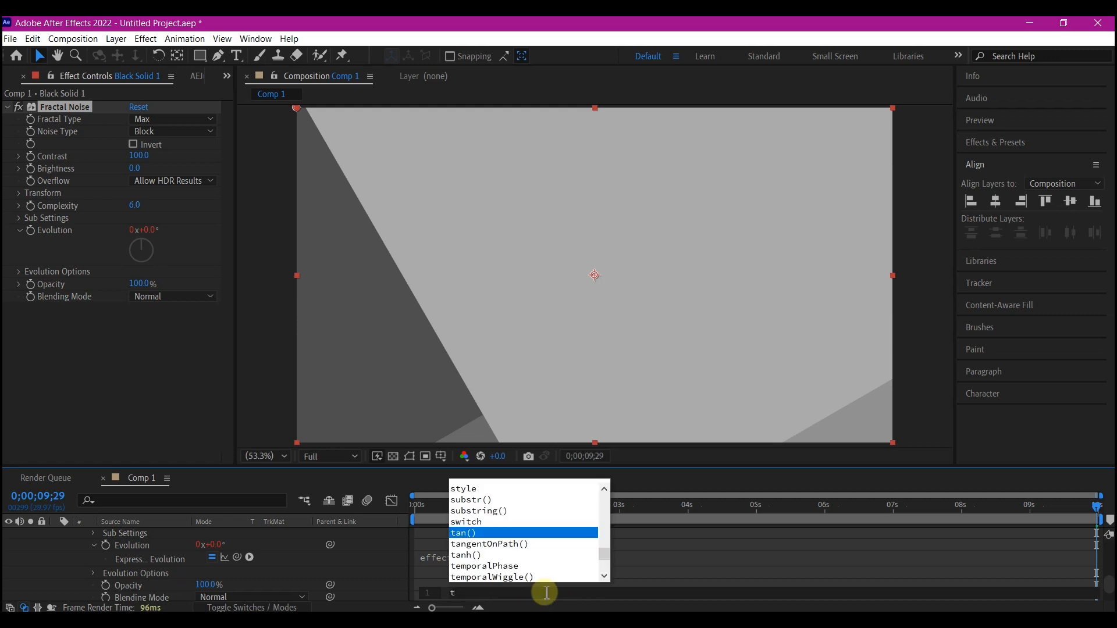
text(ime*30)
click(448, 571)
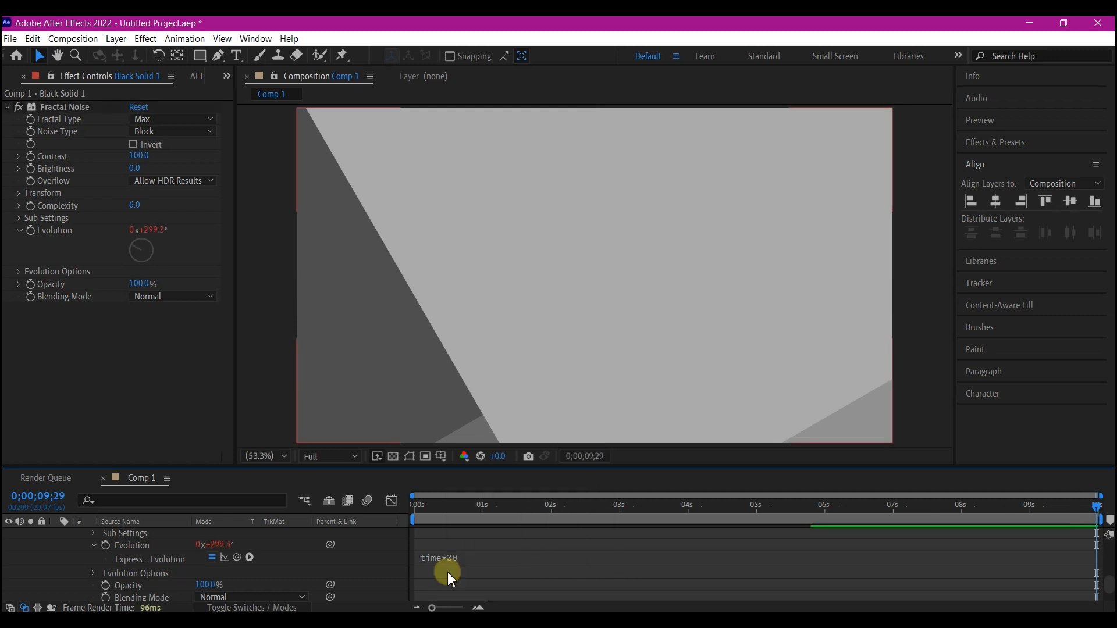
scroll(71, 553, up, 5)
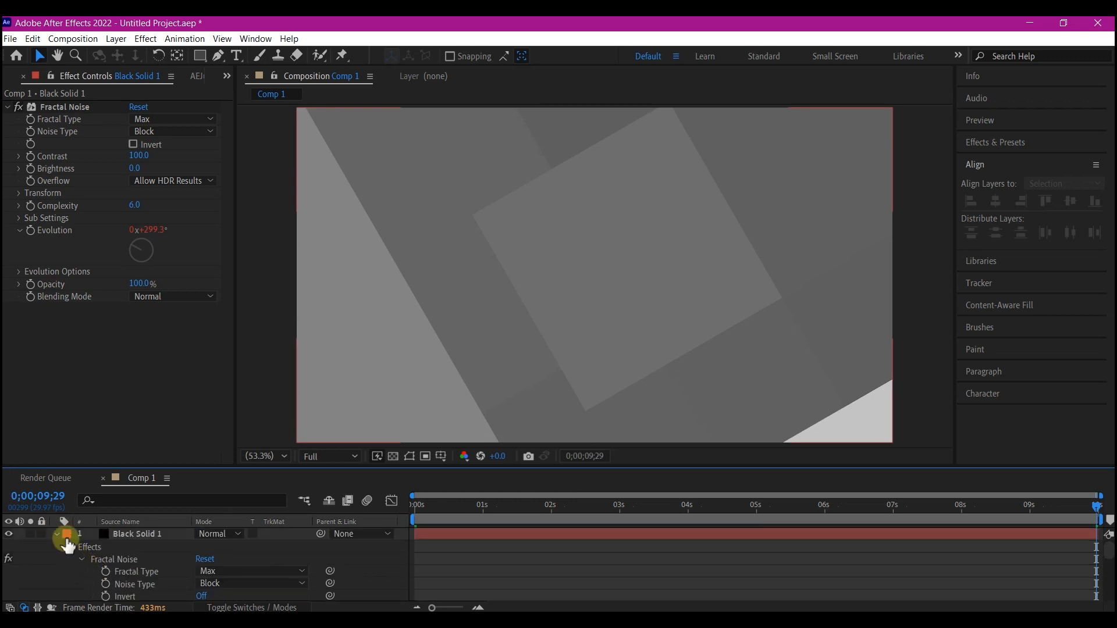
click(55, 534)
- Duplicate the black solid layer and delete the Fractal Noise effect from the upper copy
click(139, 534)
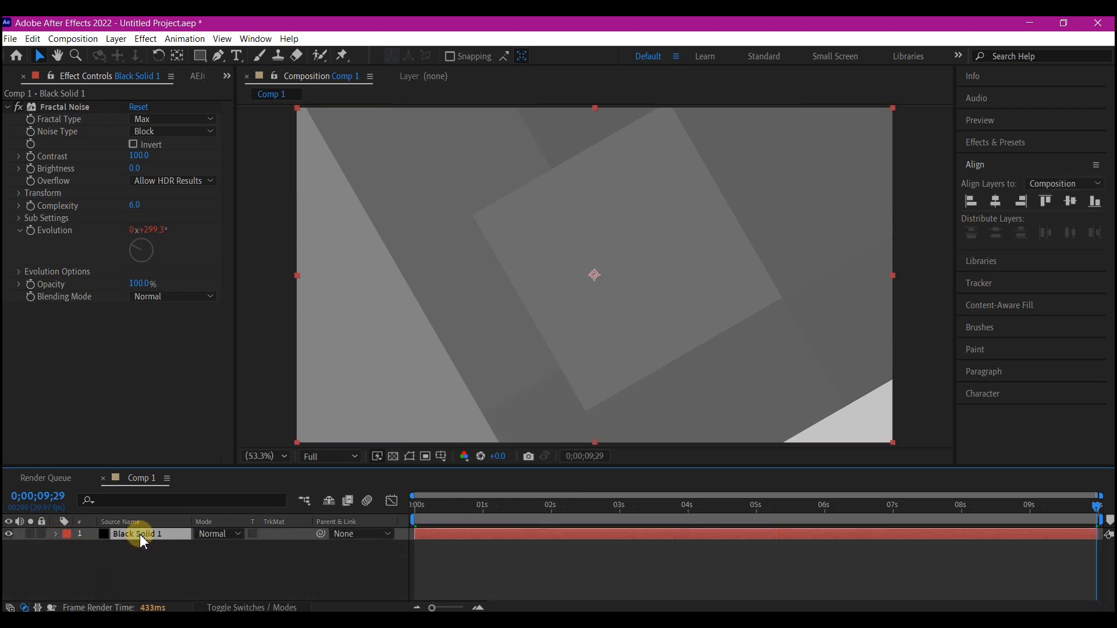
key(ctrl+d)
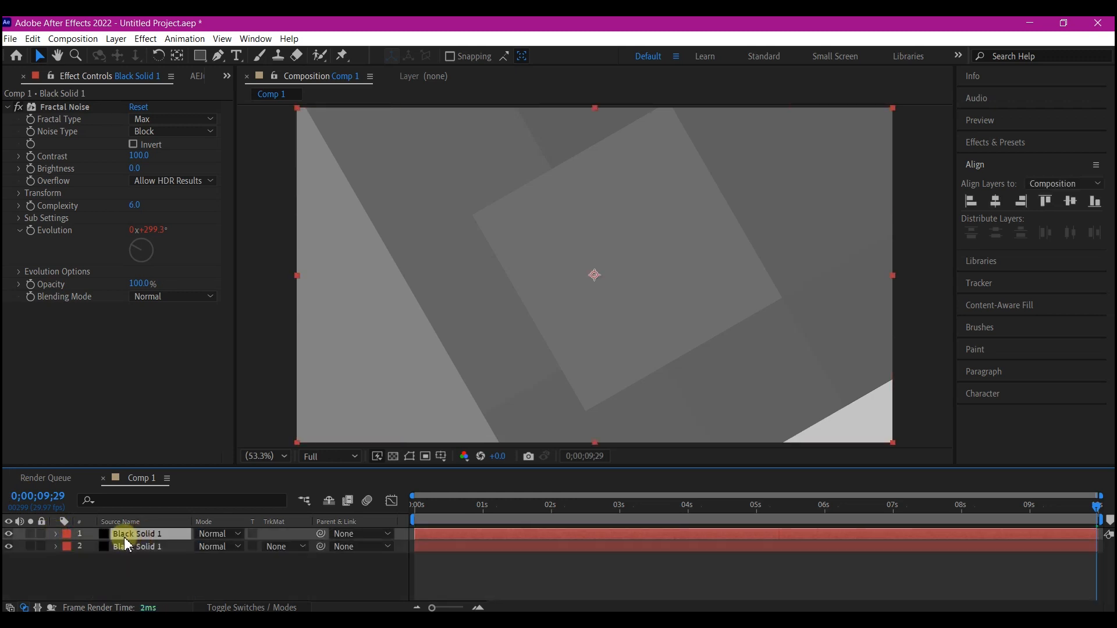
click(54, 108)
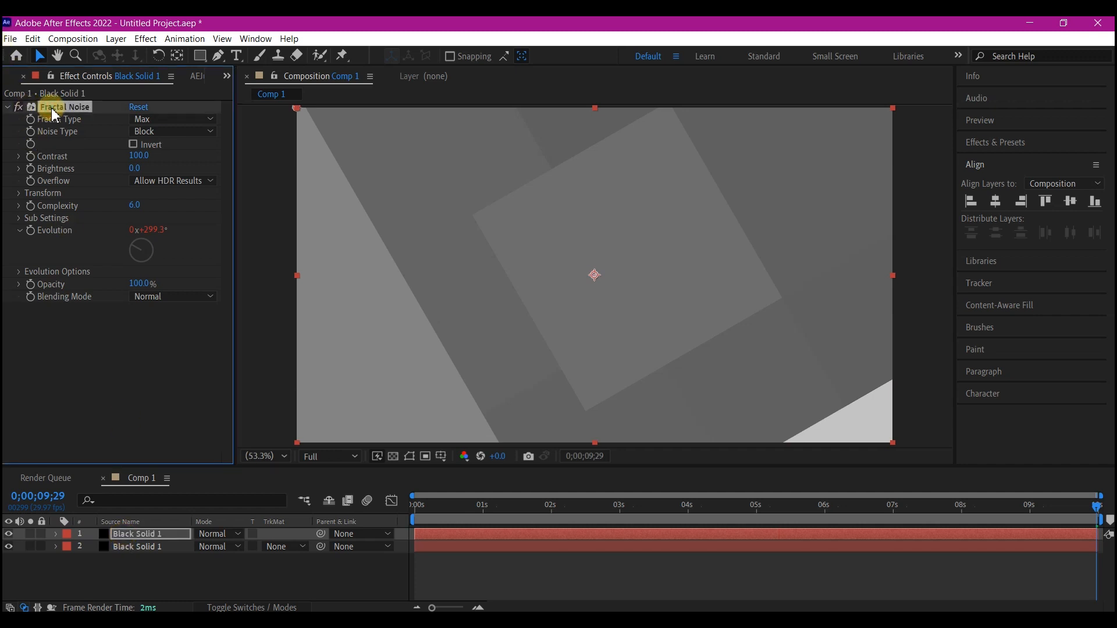
key(Delete)
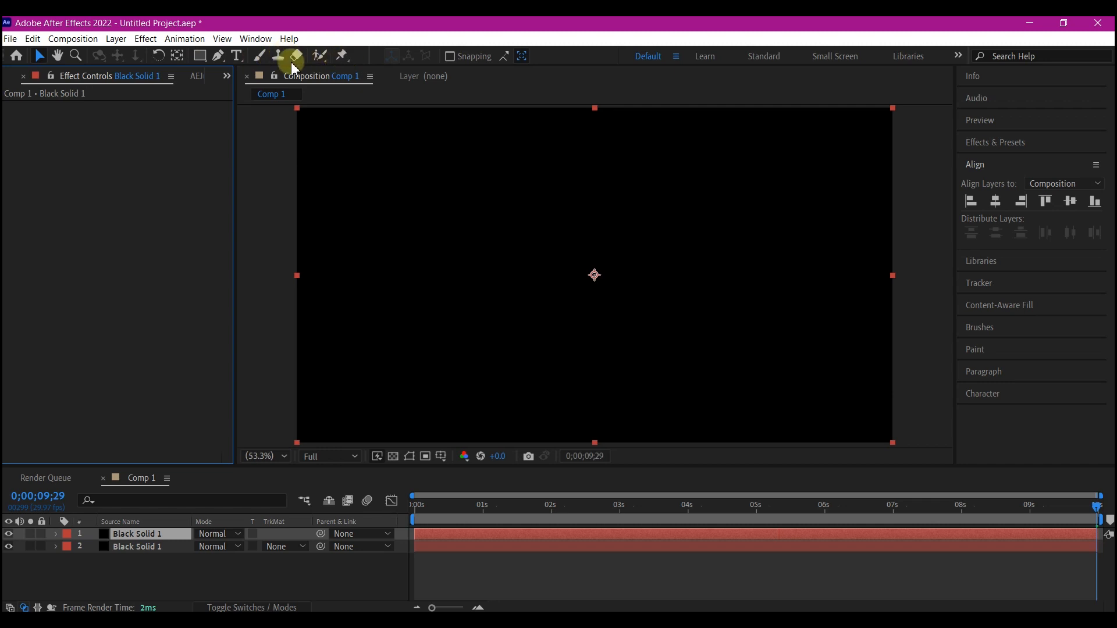
- Add a full-frame elliptical mask to the upper black solid and set its mode to Subtract
click(201, 57)
drag(203, 58, 256, 89)
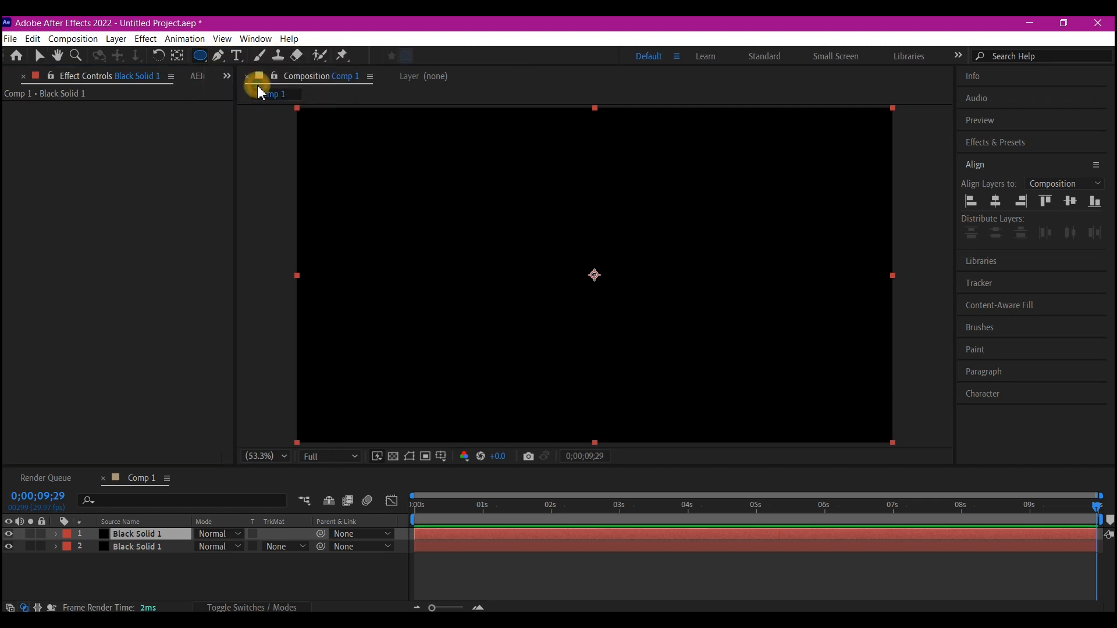
double_click(200, 56)
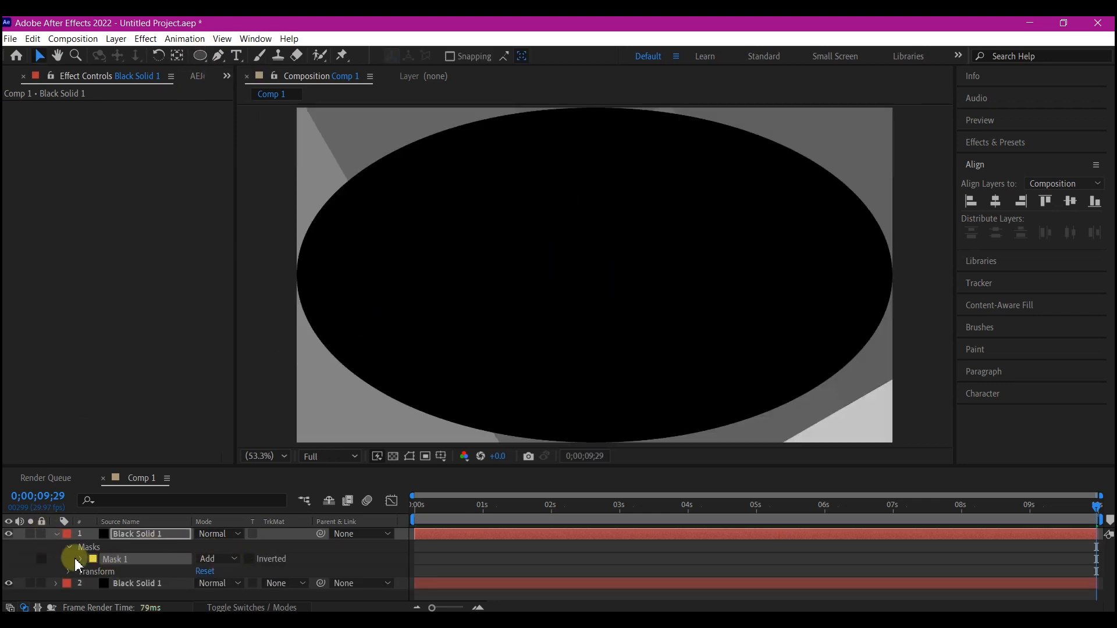
click(210, 562)
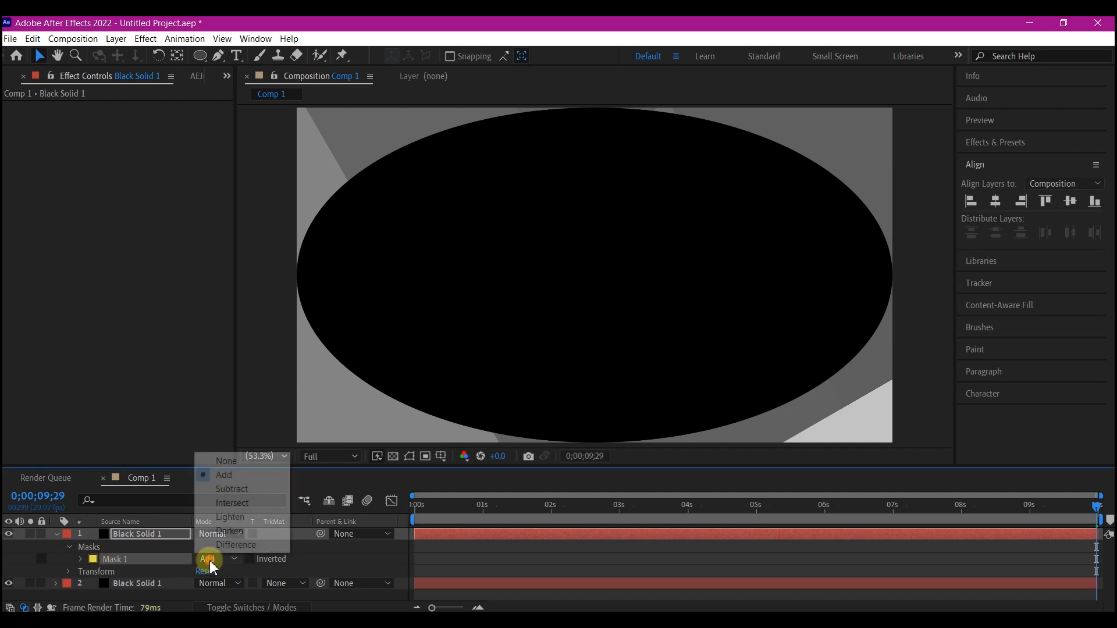
click(232, 489)
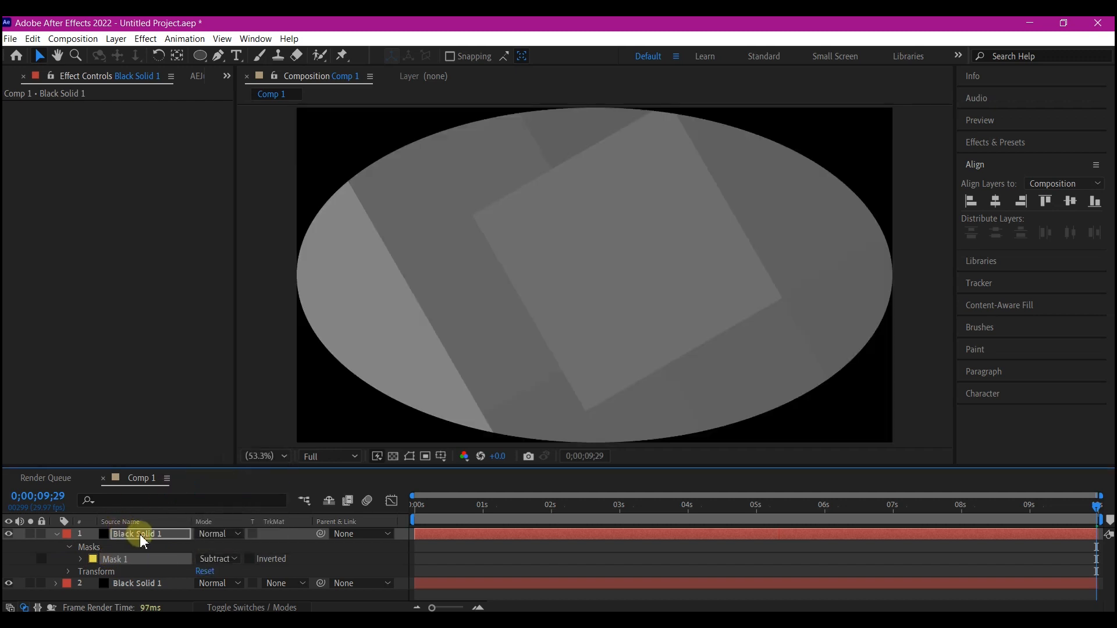
- Set the mask's feather to 531 pixels and its expansion to -234 pixels, and preview the animation
click(141, 535)
key(u)
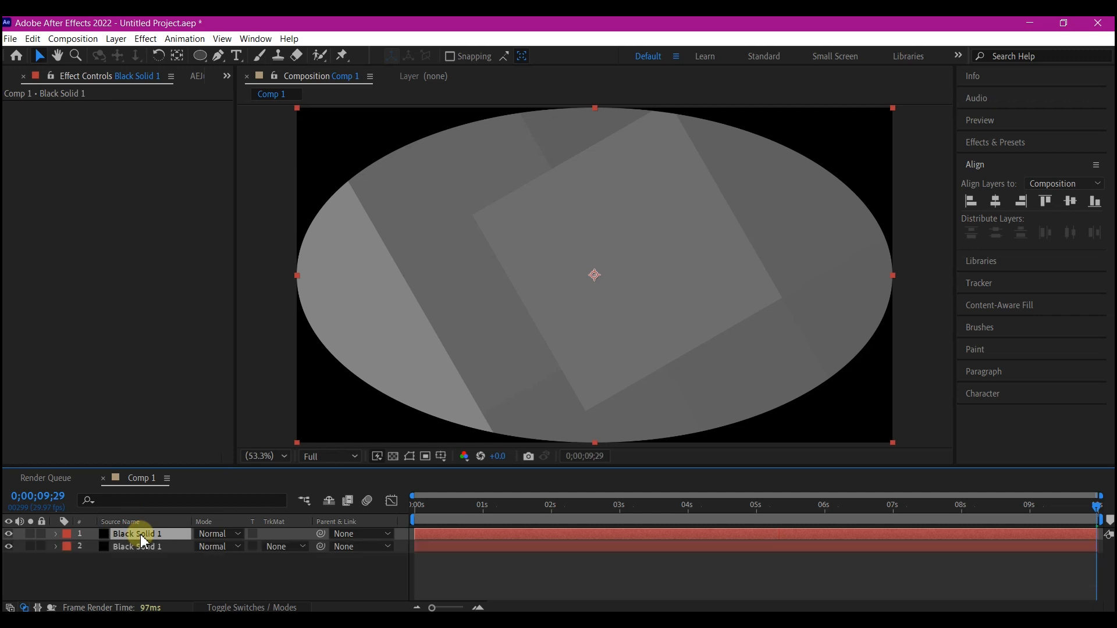
key(m)
key(m)
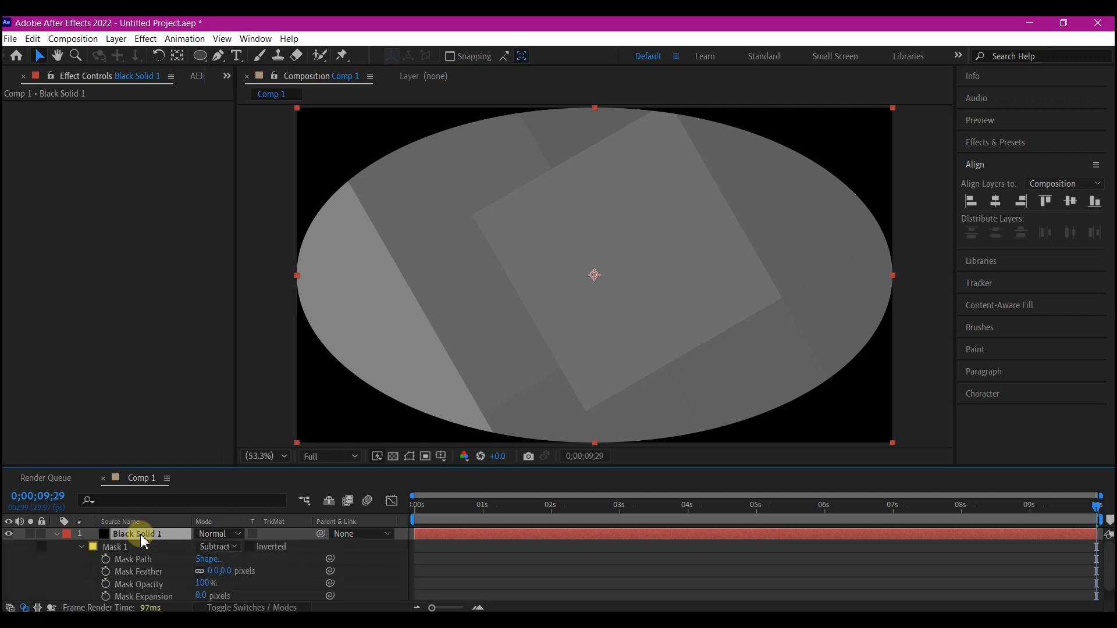
scroll(184, 572, down, 1)
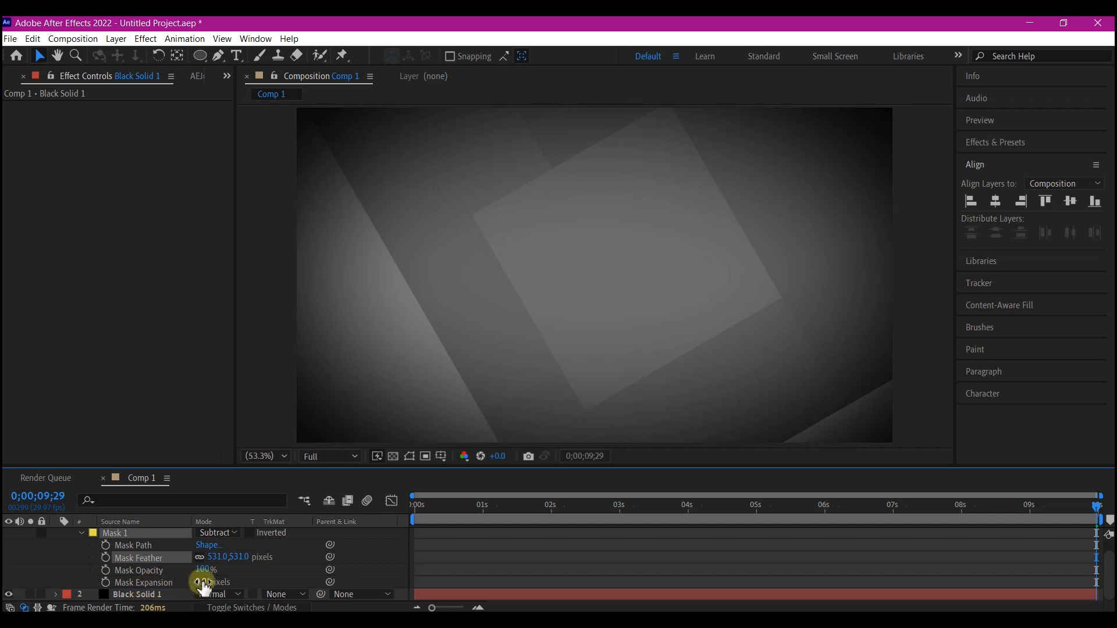
drag(203, 588, 39, 605)
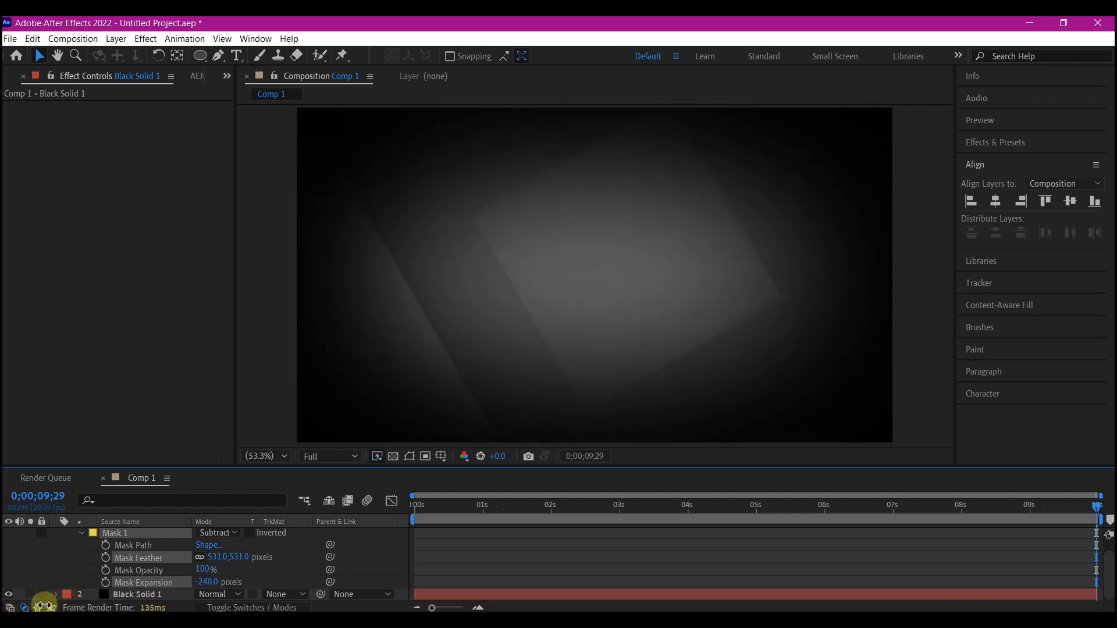
drag(46, 605, 57, 605)
key(space)
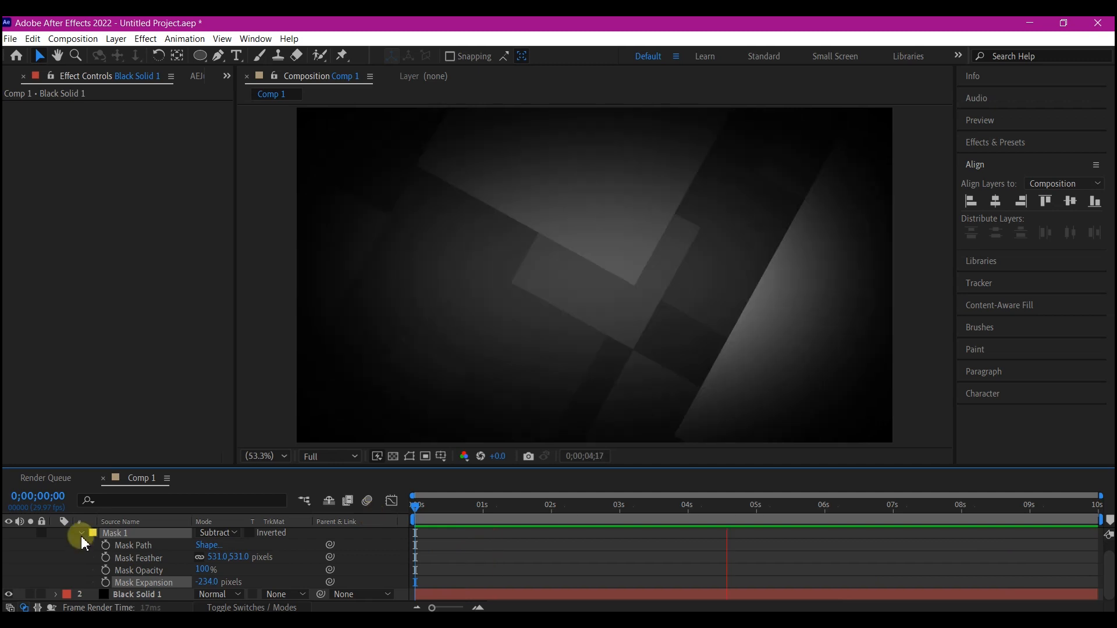
key(space)
- Pre-compose both black solid layers into a new composition named bg1, moving all attributes into it
scroll(81, 535, up, 1)
click(82, 553)
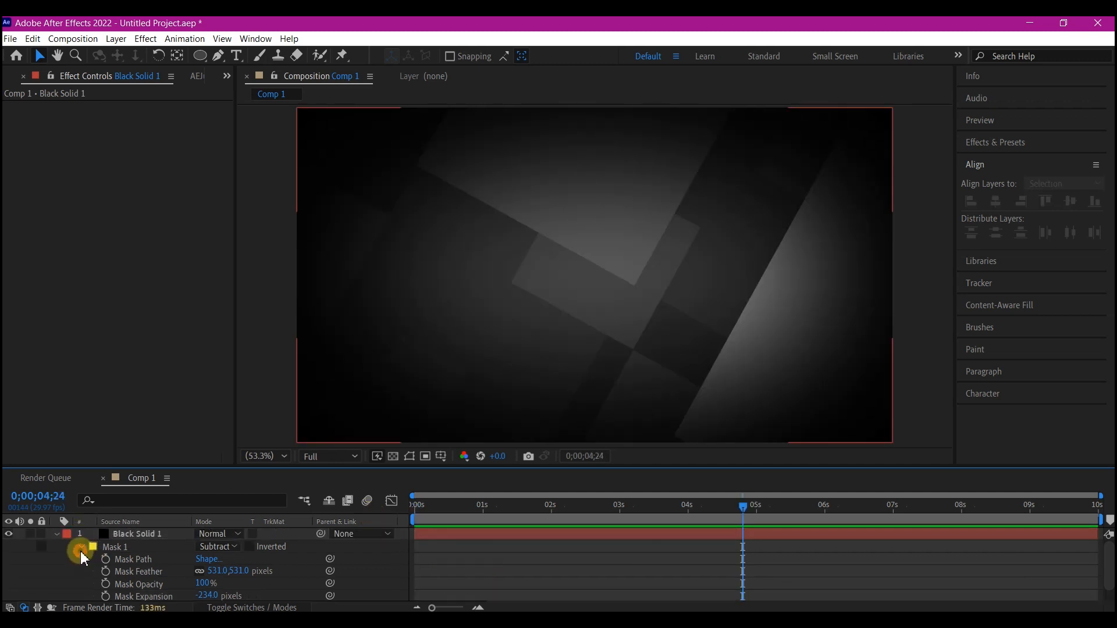
click(125, 547)
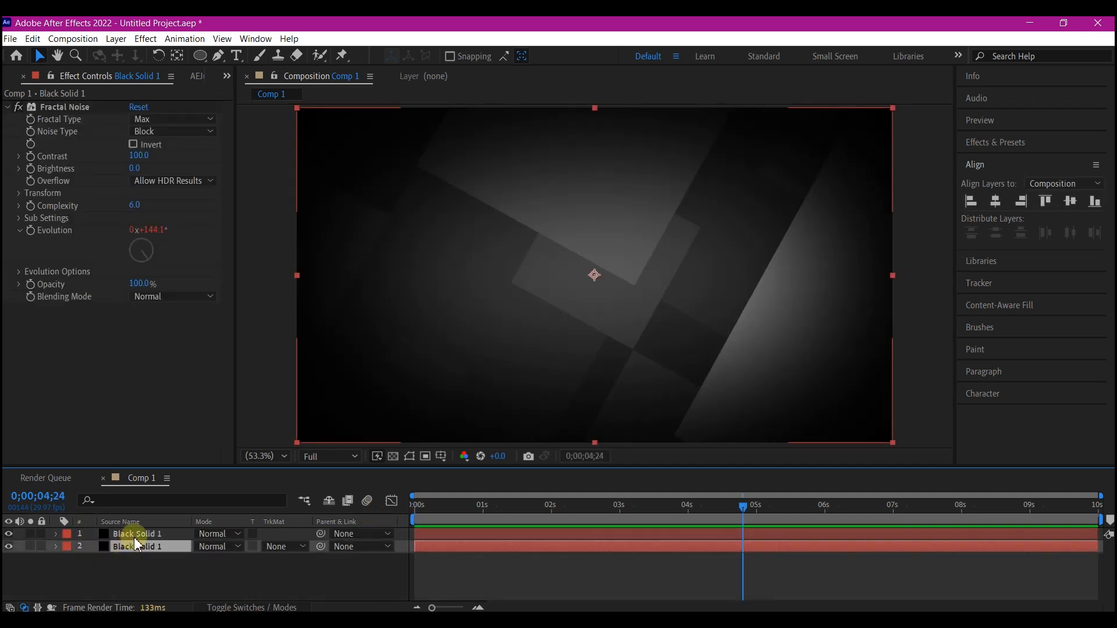
shift+click(138, 534)
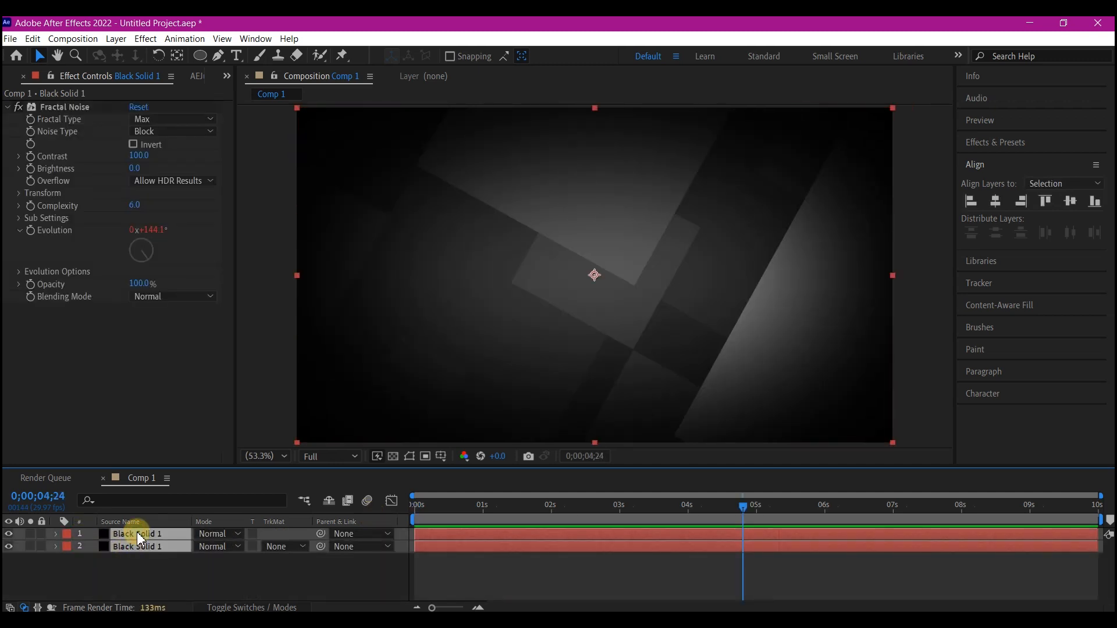
key(ctrl+shift+c)
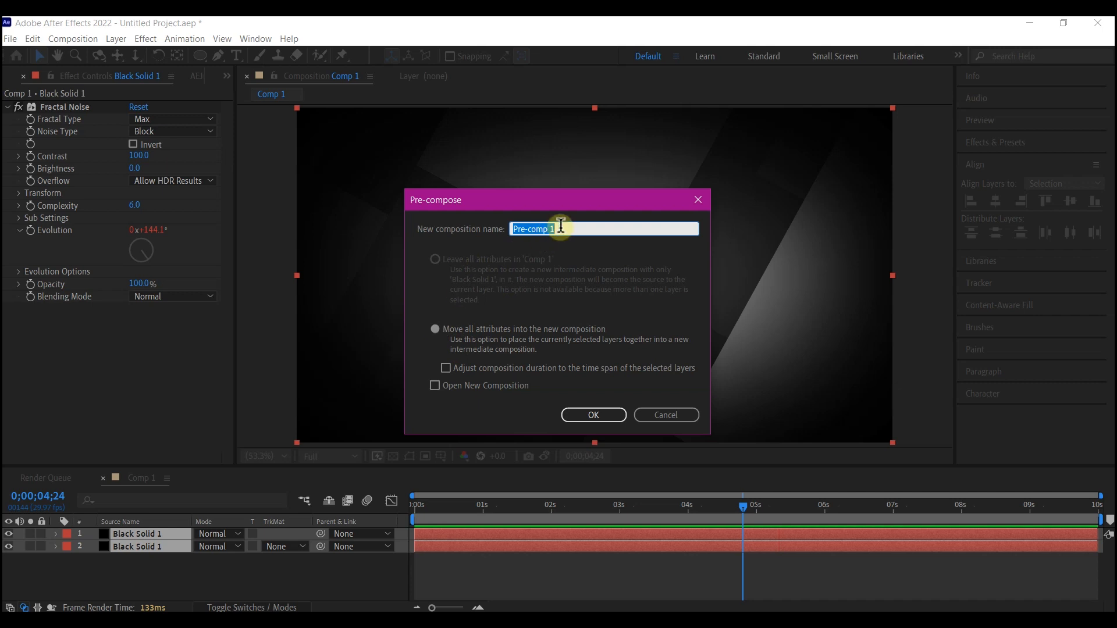
text(bg)
click(571, 420)
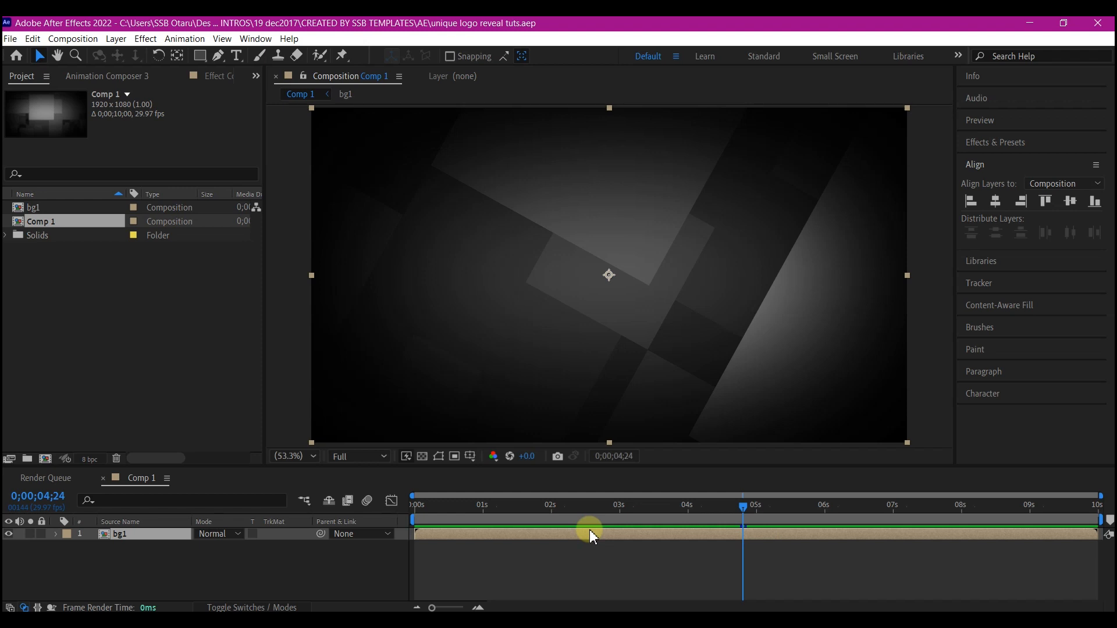
- Apply the Find Edges effect to the bg1 layer and enable its Invert option
key(ctrl+space)
text(find)
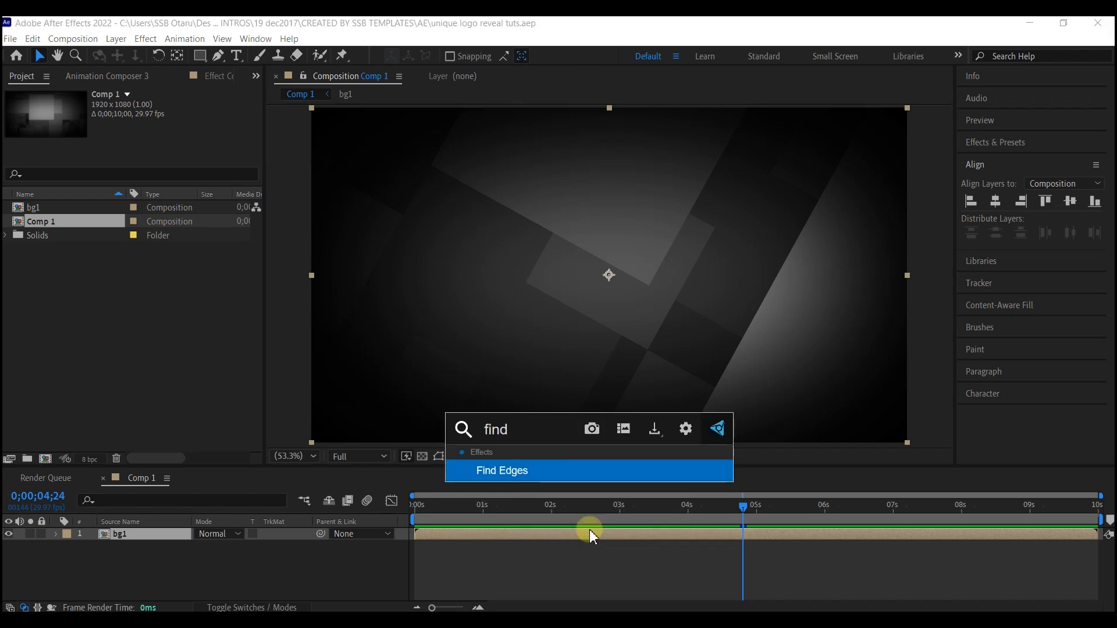
click(533, 466)
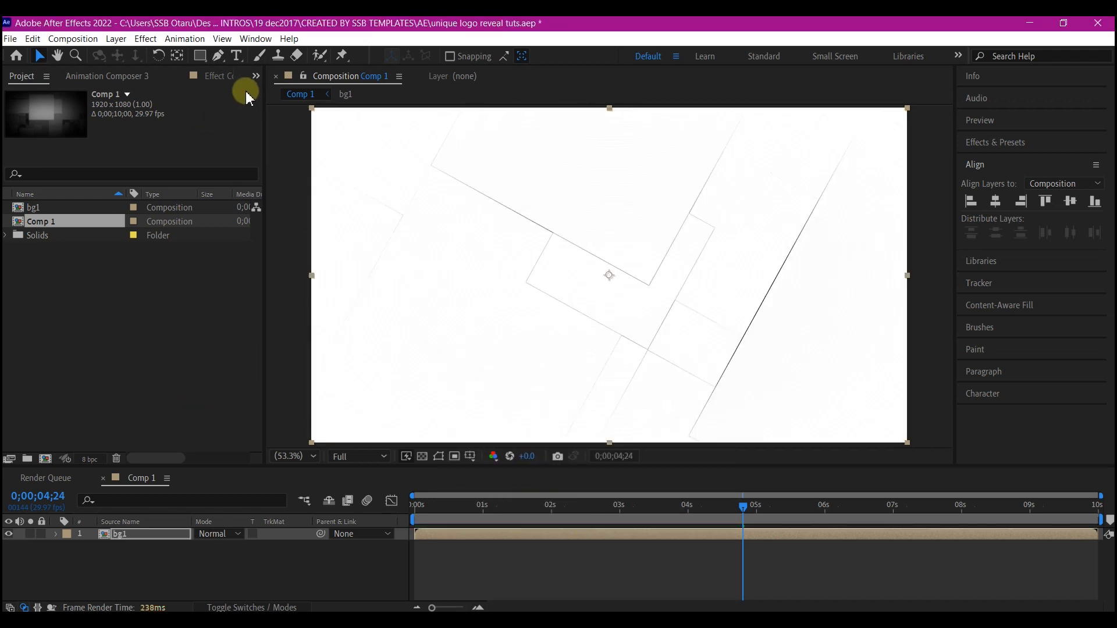
click(256, 76)
click(288, 126)
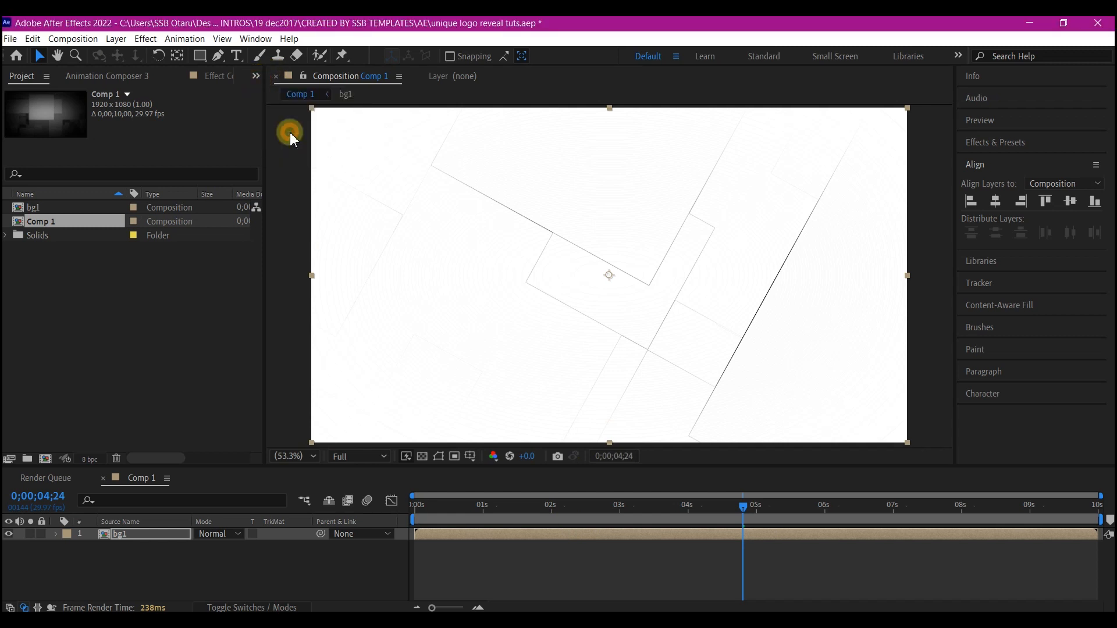
click(93, 112)
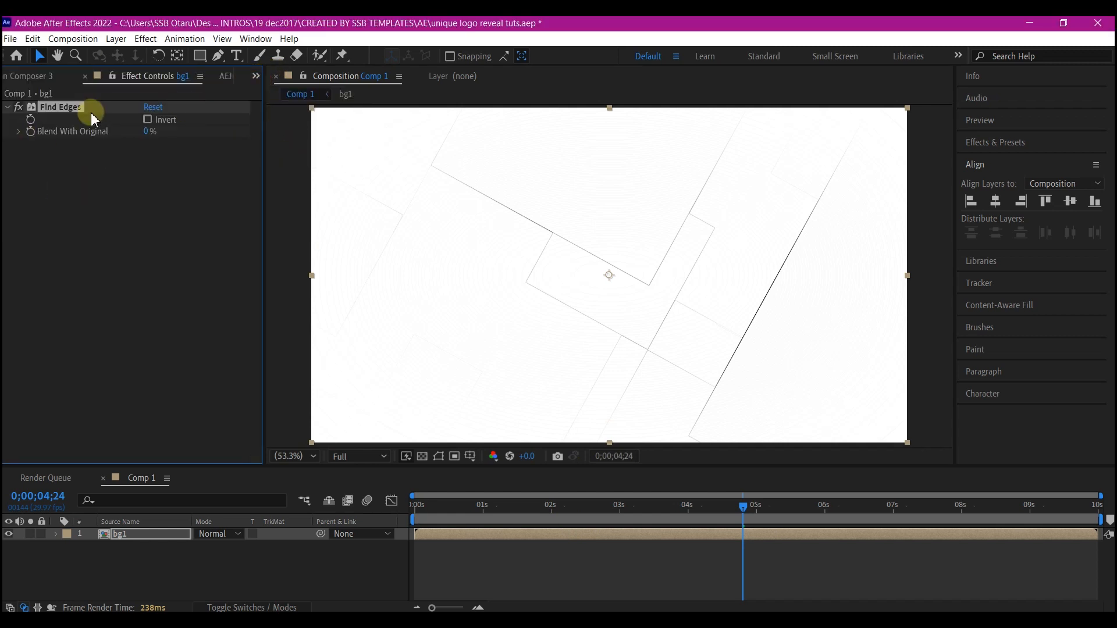
click(147, 120)
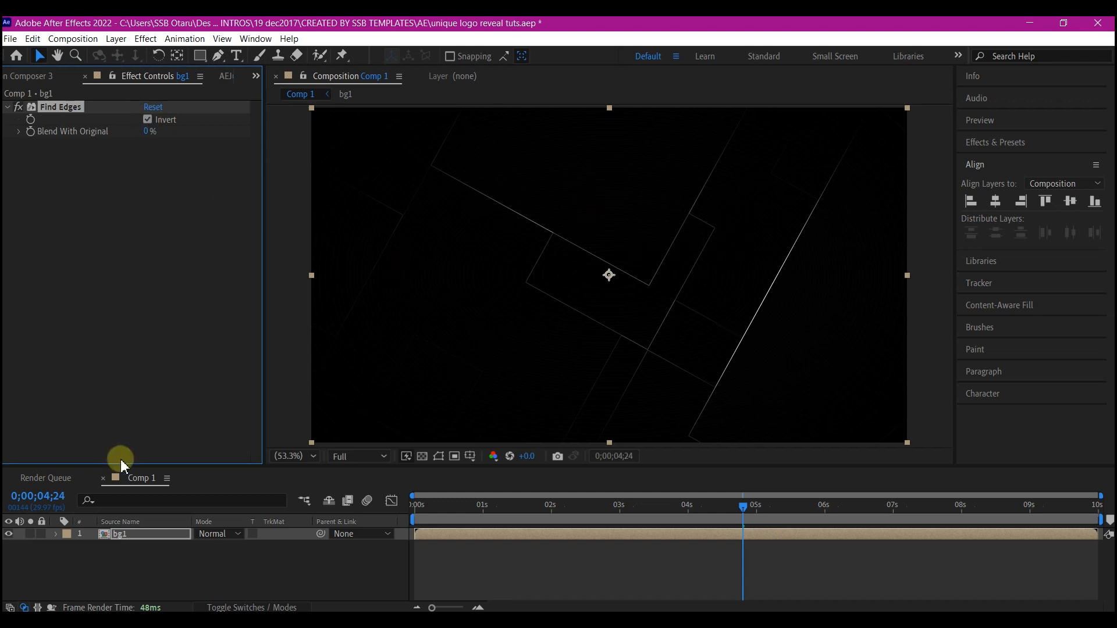
- Create a black 1920 × 1080 px solid named bg2
right_click(180, 569)
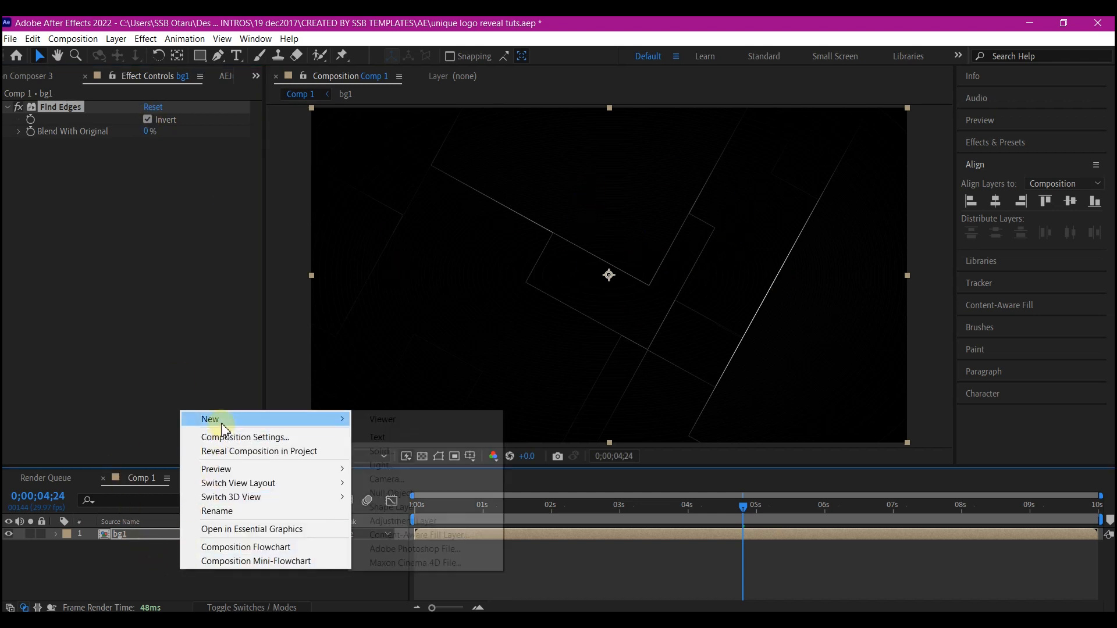
mouse_move(254, 421)
click(358, 453)
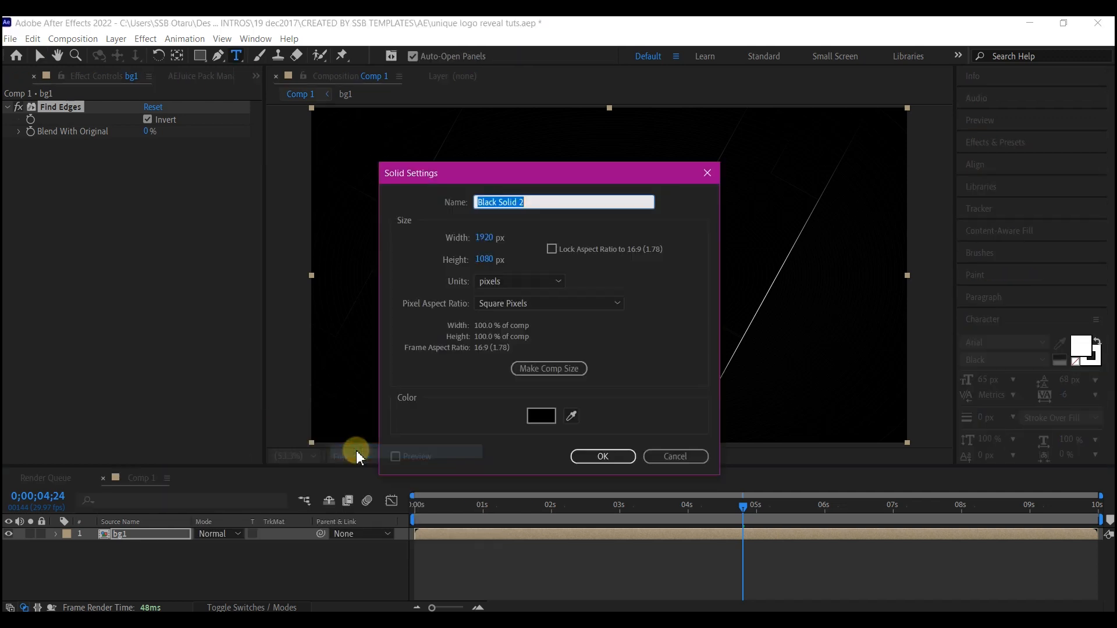
text(b)
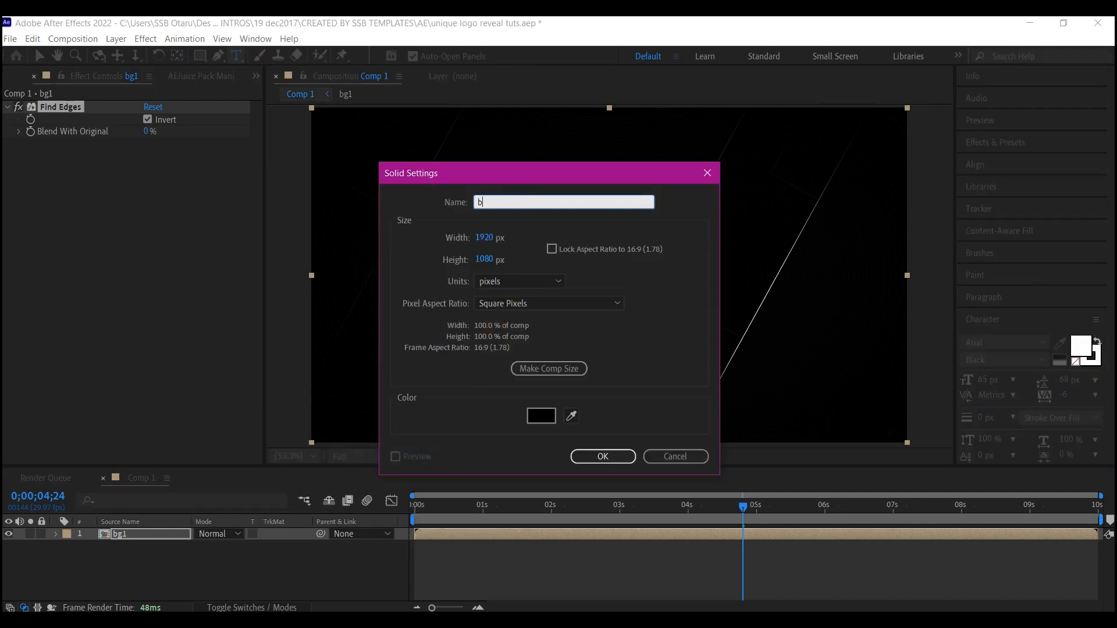
text(g2)
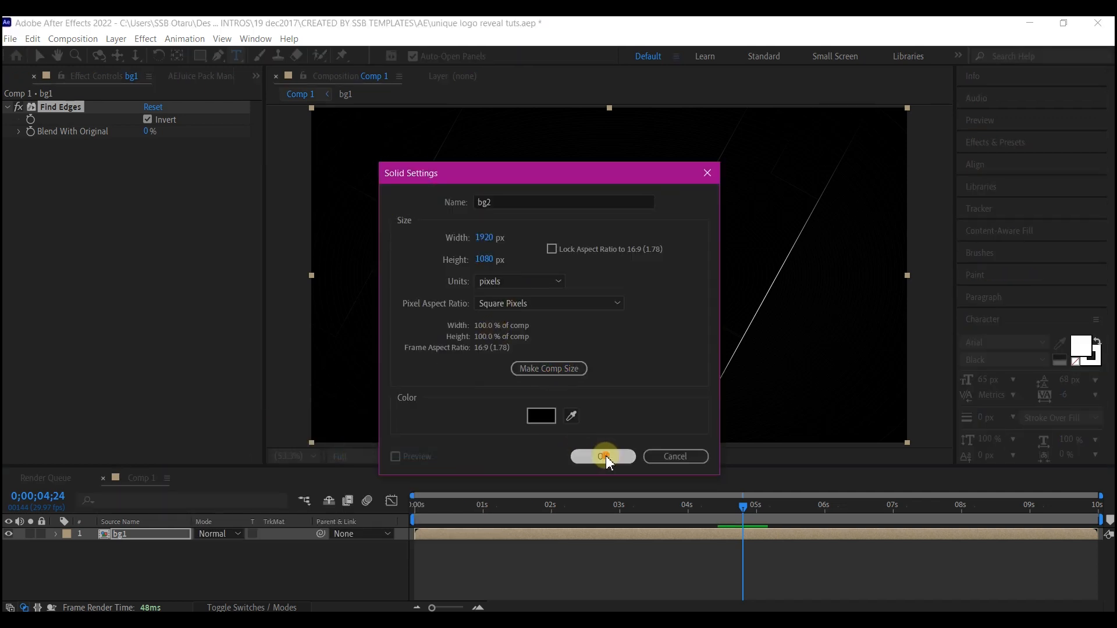
click(602, 456)
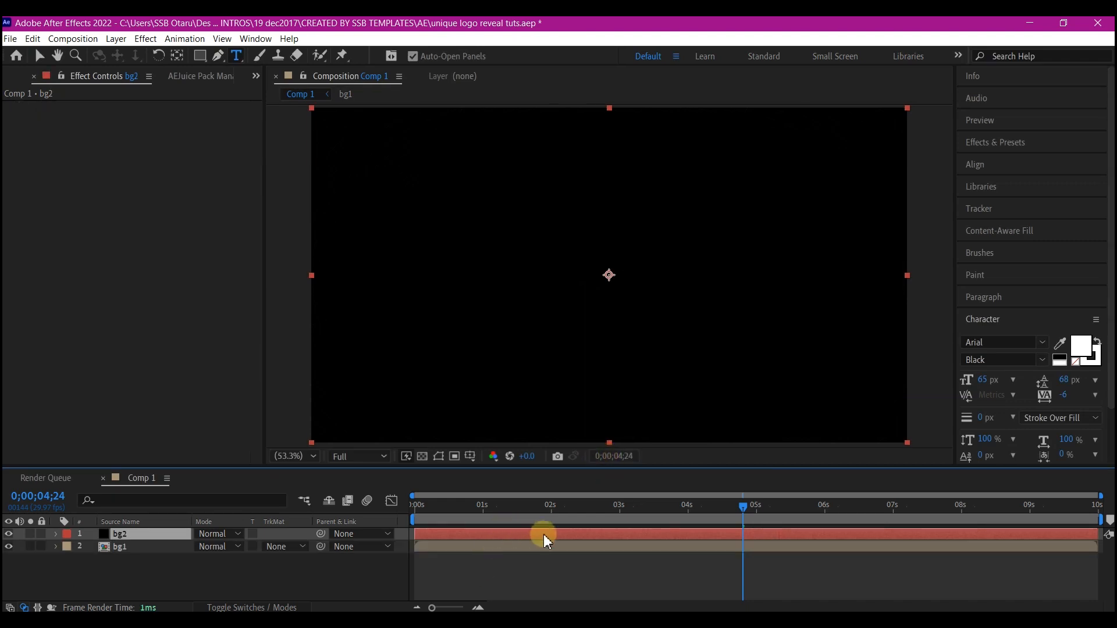
- Apply a Gradient Ramp with Radial Ramp shape to bg2, swapping its colors, with scatter 200 and the start point at about 952,568
key(ctrl+space)
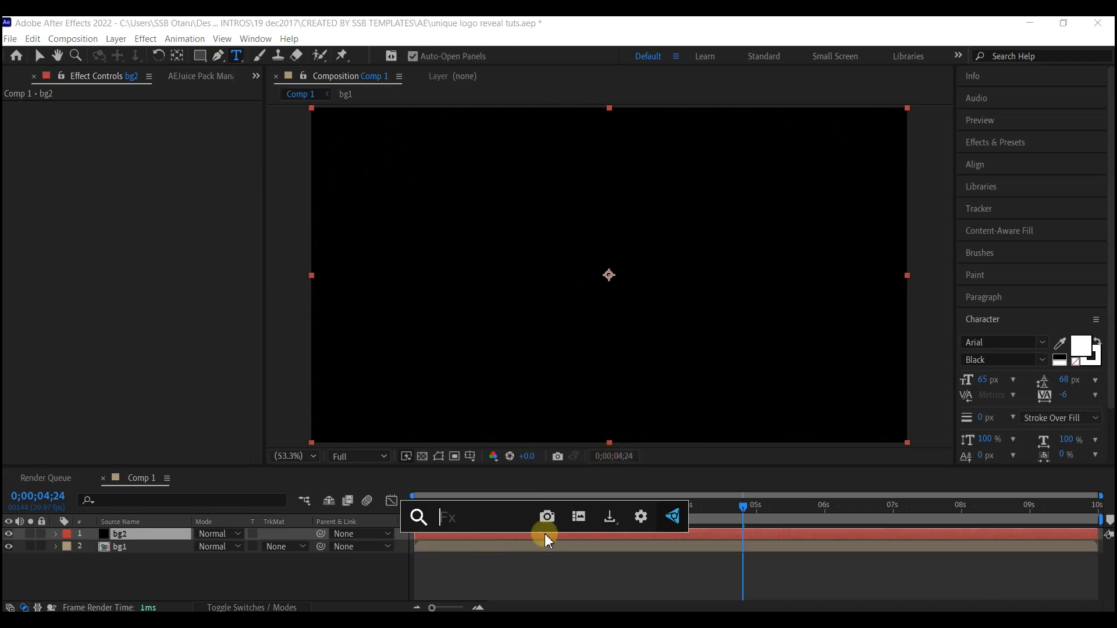
text(ramp)
click(477, 470)
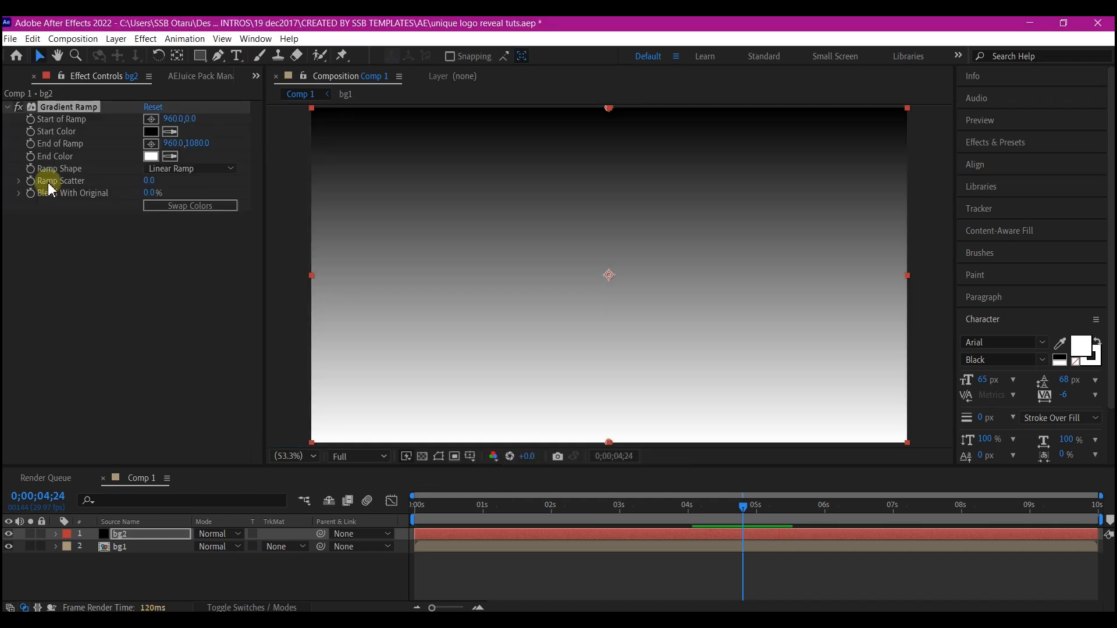
click(172, 169)
click(173, 197)
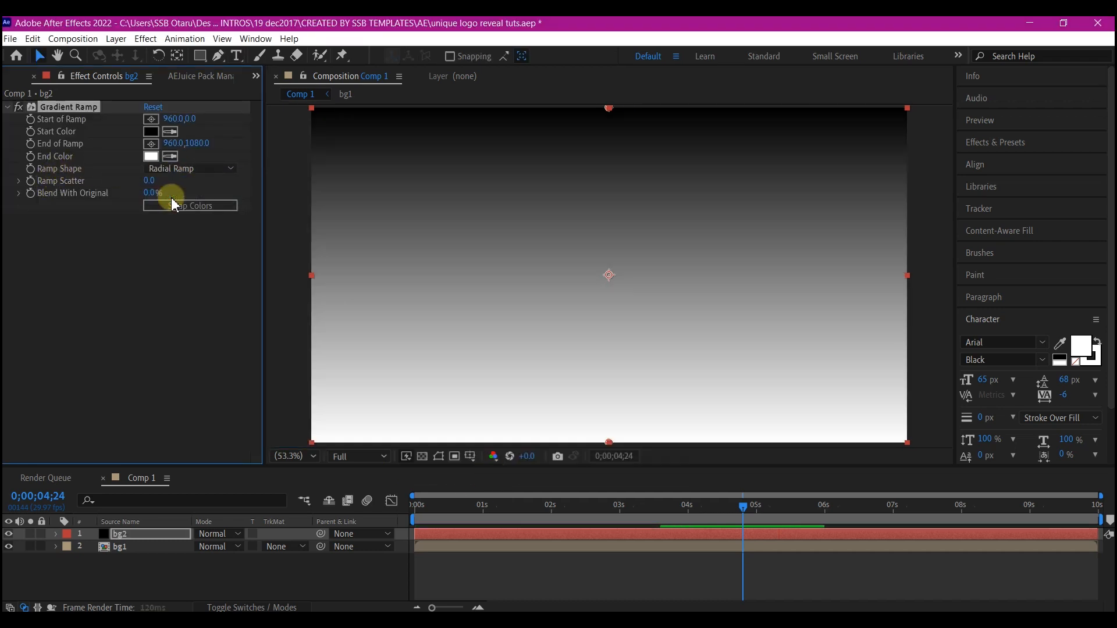
click(173, 207)
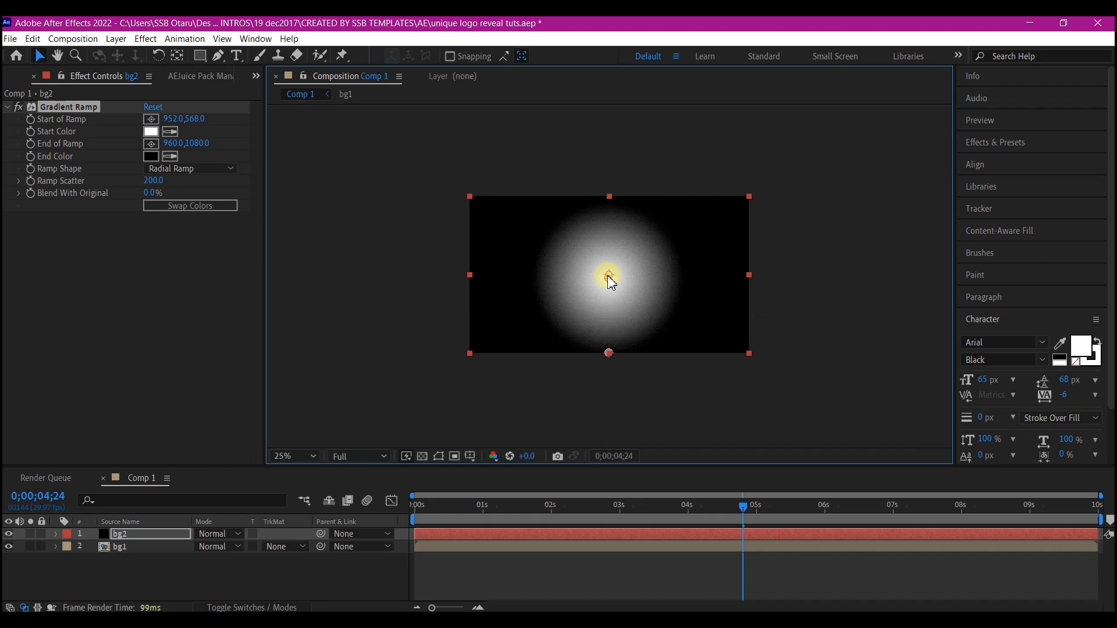
- Enlarge the radial gradient by moving its end point below the frame to about 1008,1452
drag(609, 349, 614, 402)
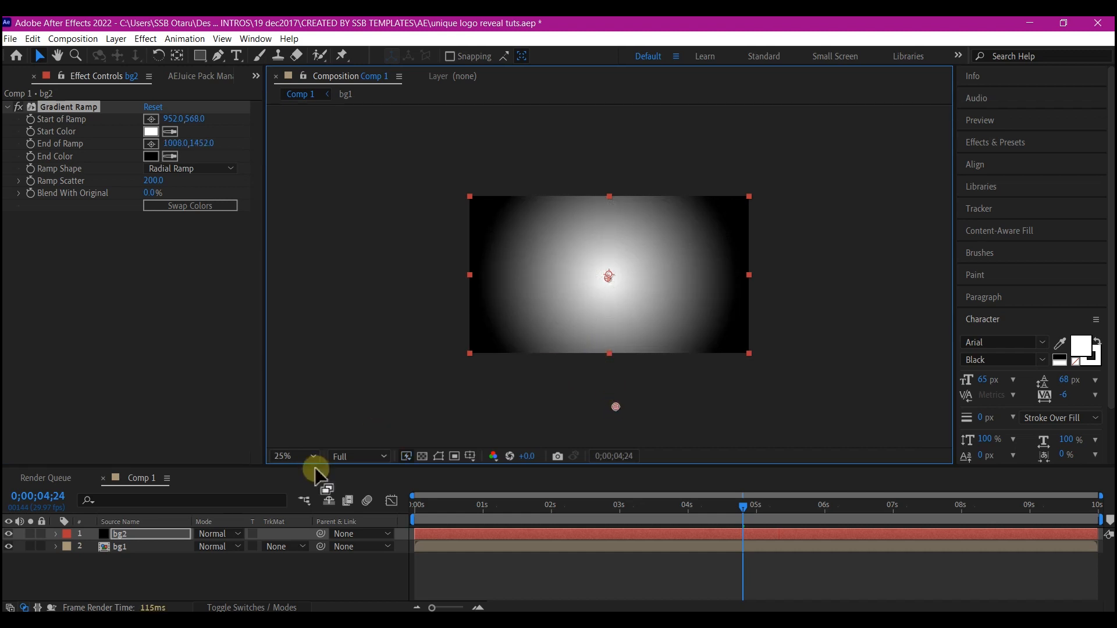
click(284, 456)
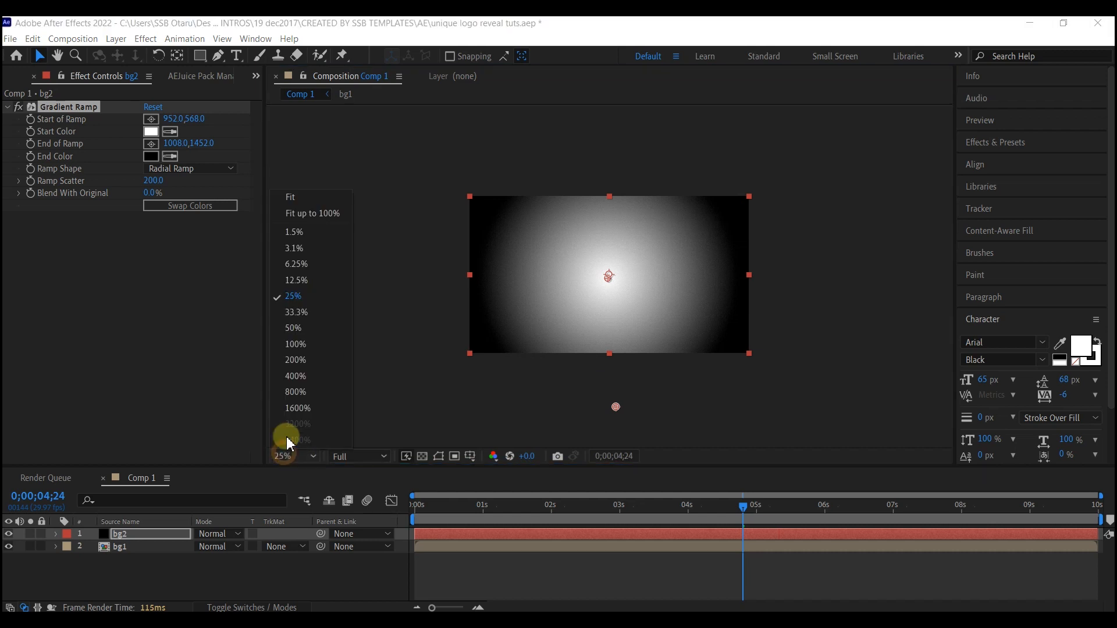
click(306, 213)
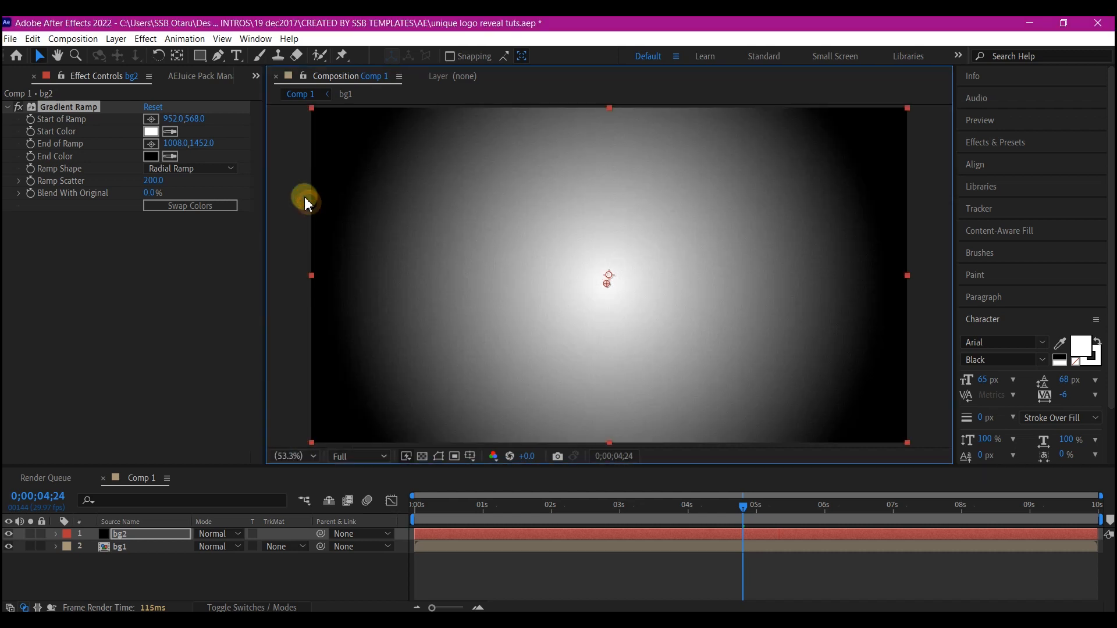
- Set the gradient's Start Color to the muted blue 374D65 and copy its hex code
click(151, 132)
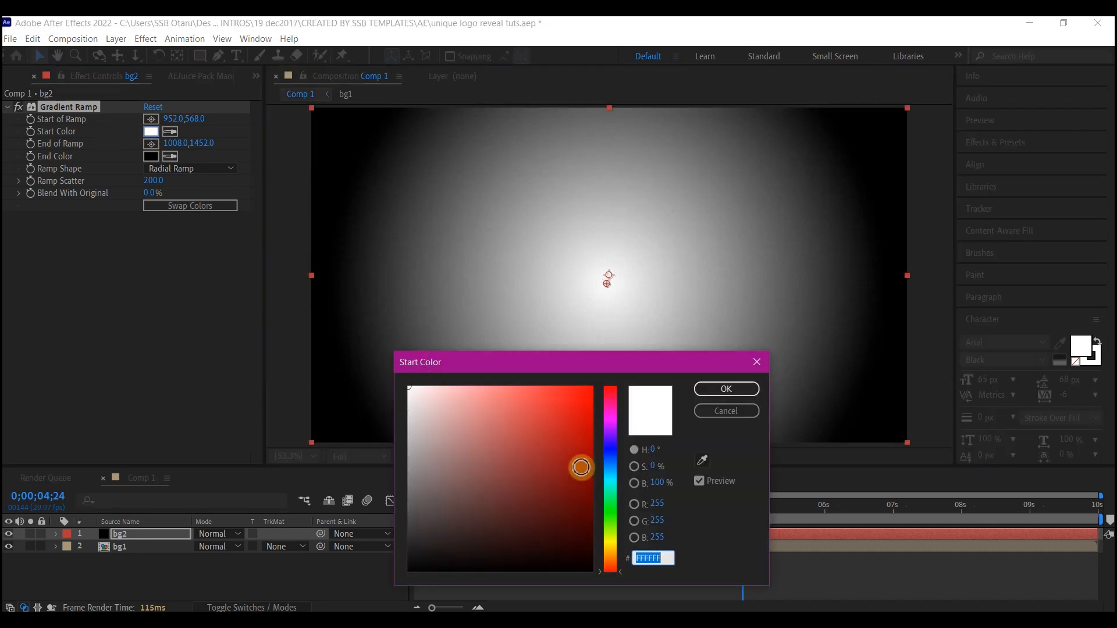
mouse_move(611, 470)
mouse_down()
mouse_move(611, 479)
mouse_move(614, 464)
mouse_up()
click(492, 498)
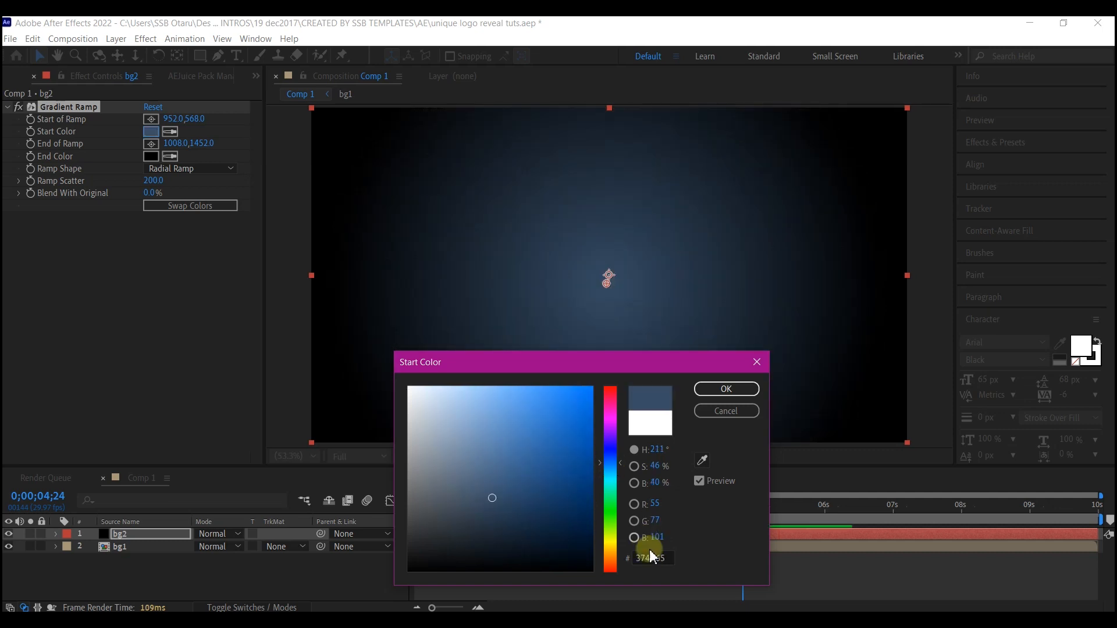
drag(673, 559, 601, 563)
key(ctrl+c)
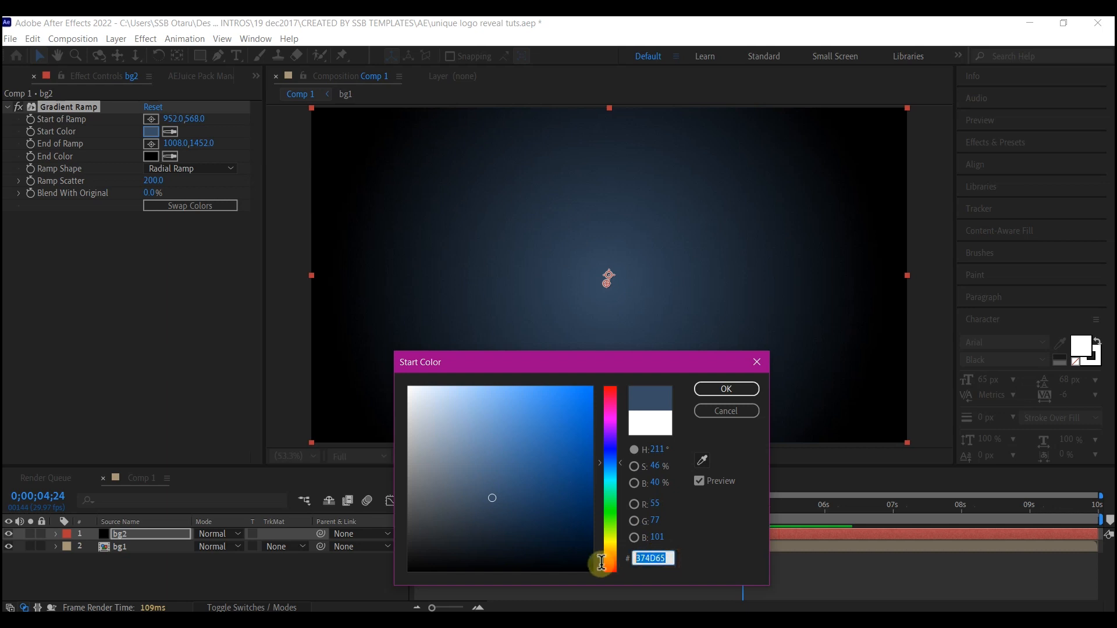
click(726, 389)
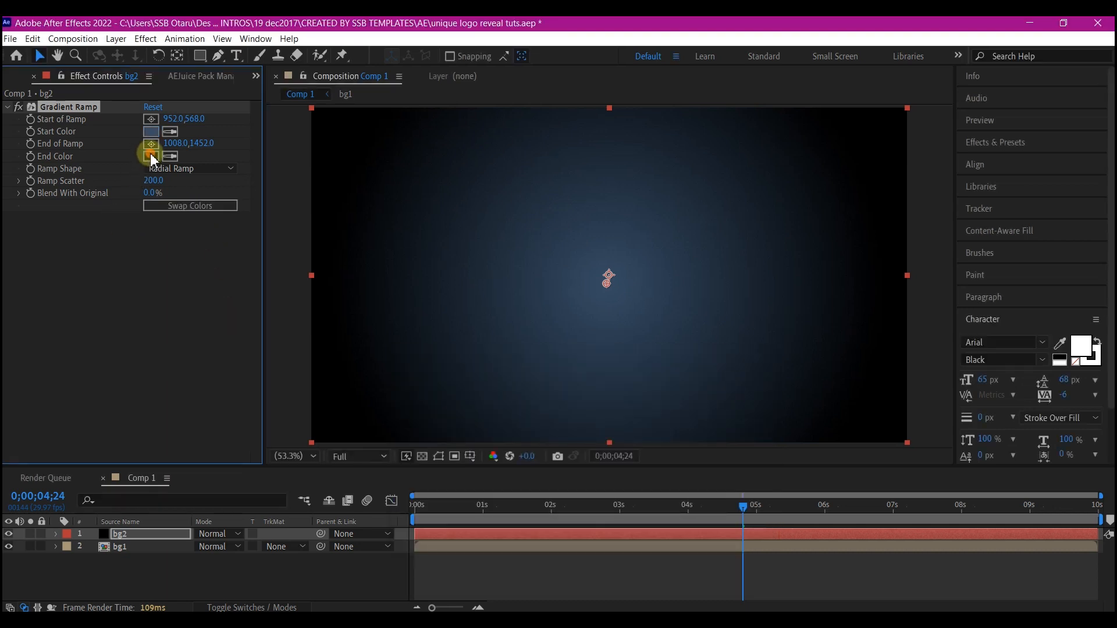
- Set the gradient's End Color to 222D3A, a darker shade based on the copied start color
click(152, 156)
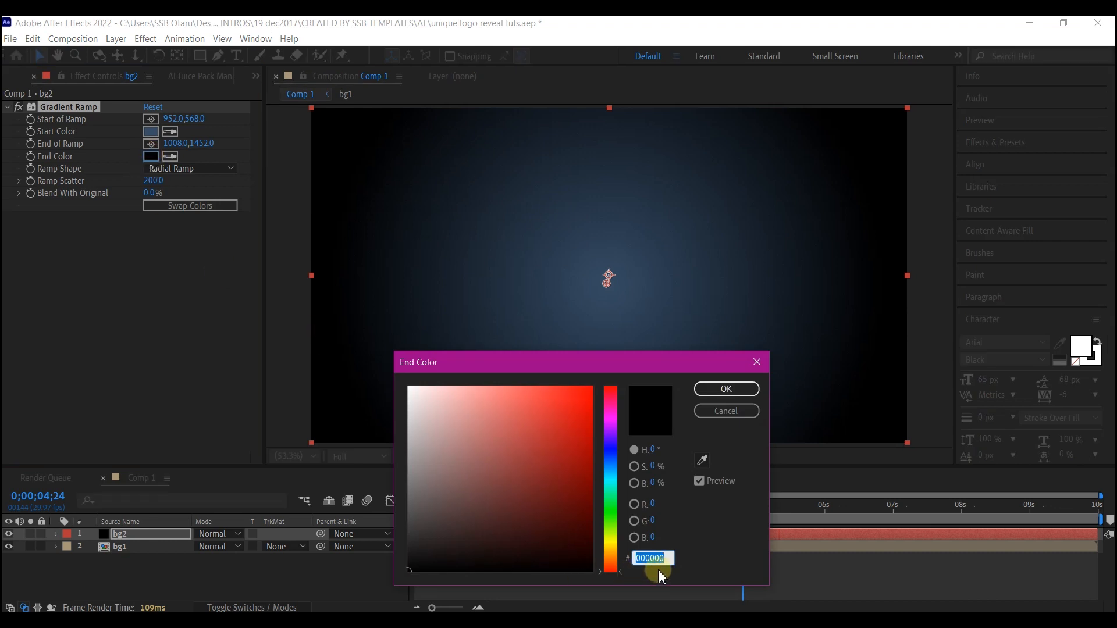
key(ctrl+v)
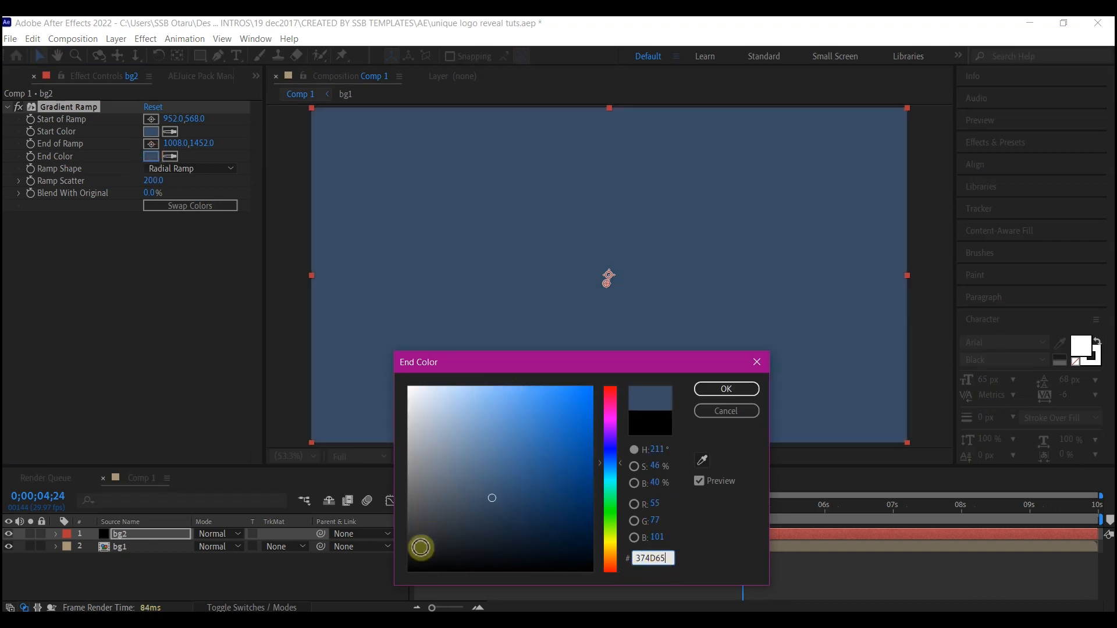
click(484, 529)
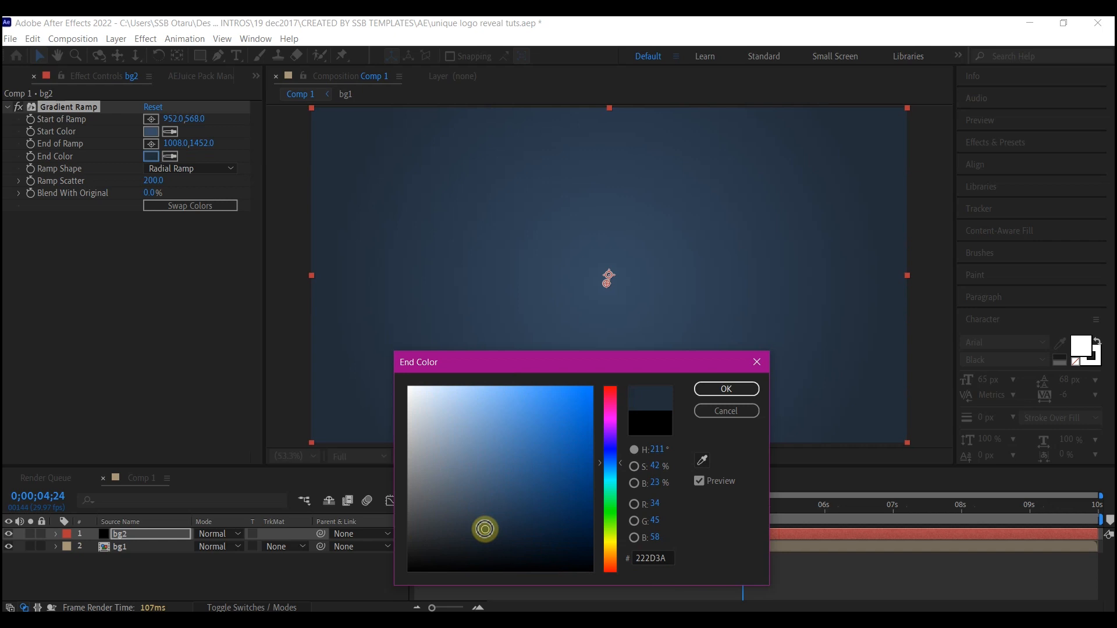
click(724, 388)
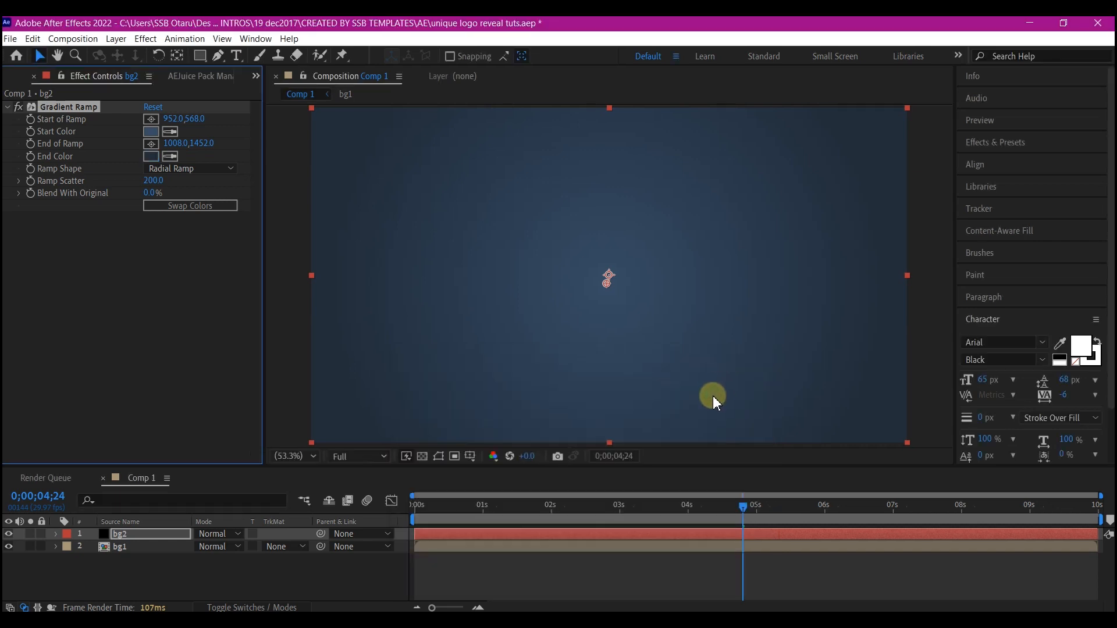
- Move the bg2 layer below bg1 and set bg1's blending mode to Screen
drag(131, 532, 131, 563)
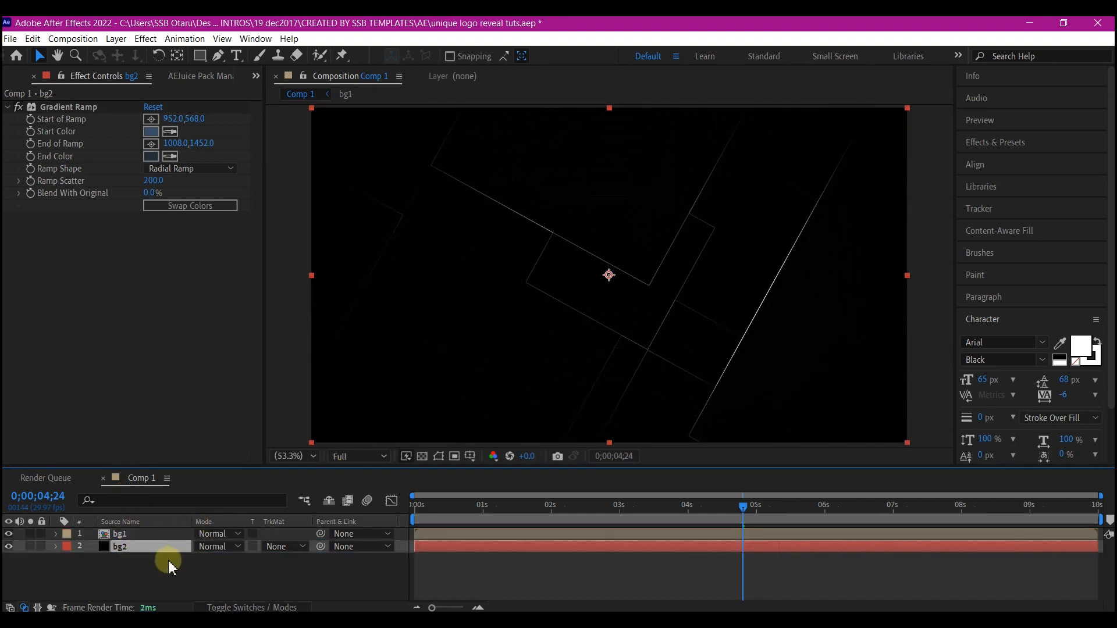
click(216, 534)
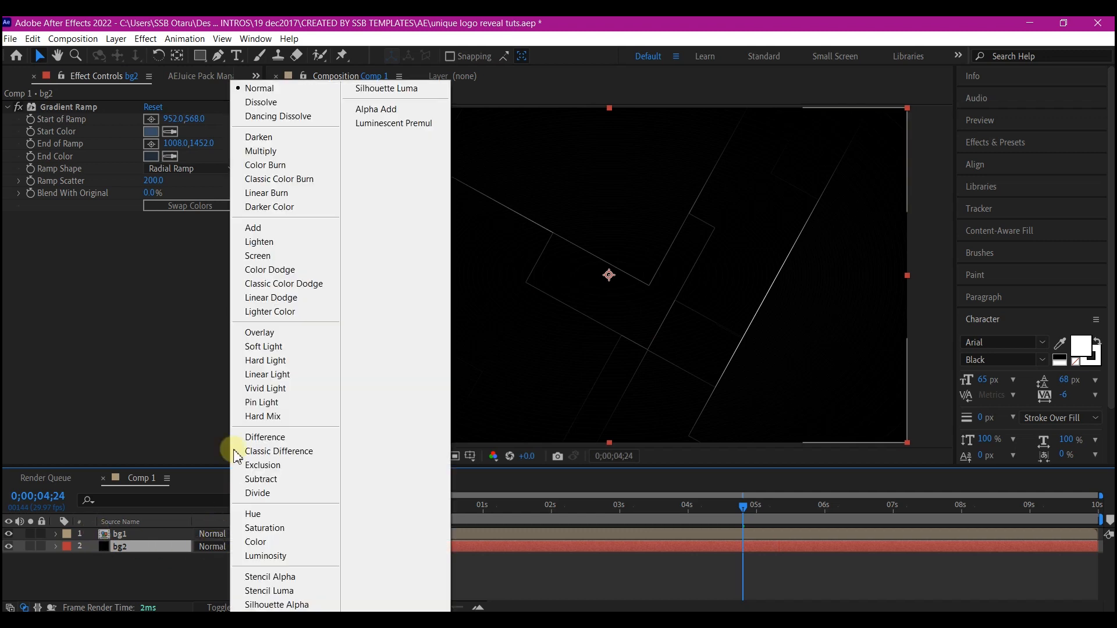
click(258, 257)
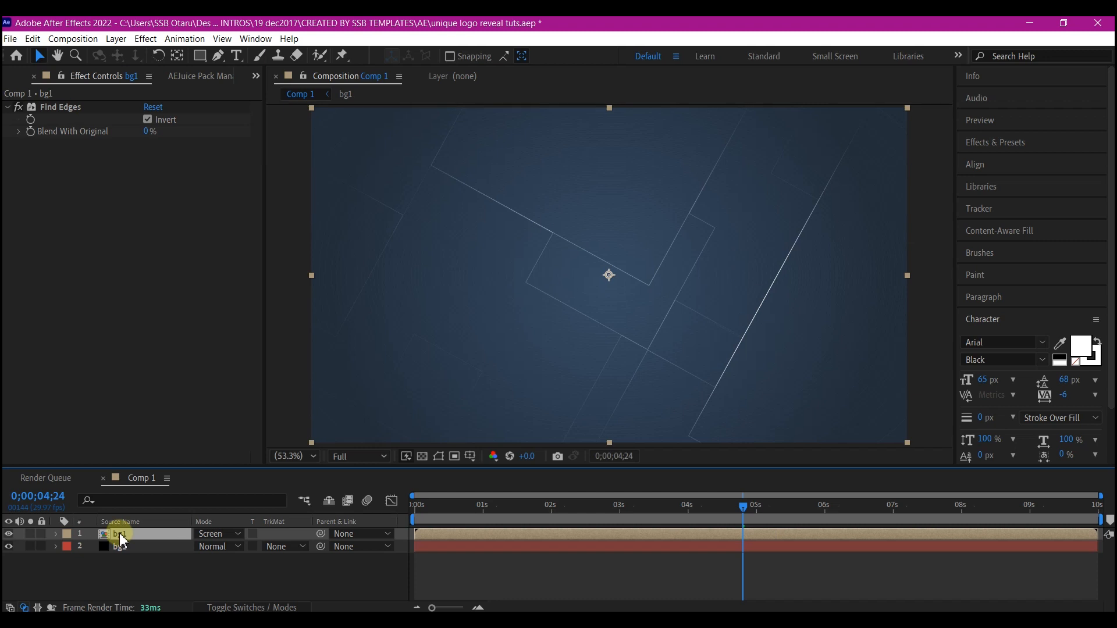
- Duplicate the bg1 layer and apply Gaussian Blur with a Blurriness of 15 to the lower copy
key(ctrl+d)
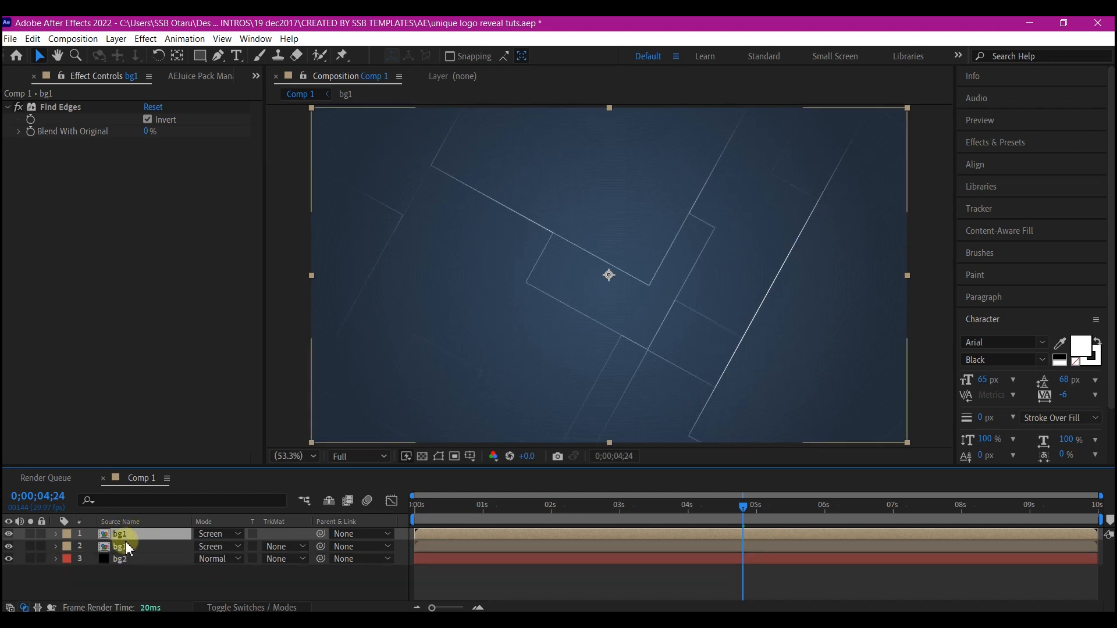
click(126, 547)
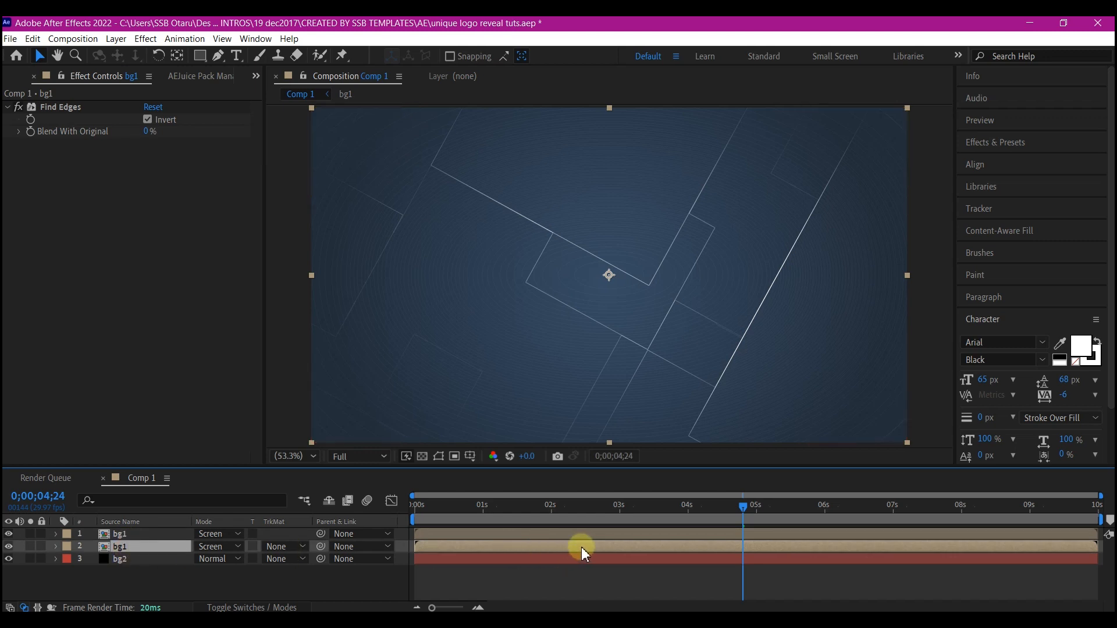
key(ctrl+space)
text(gaus)
click(505, 494)
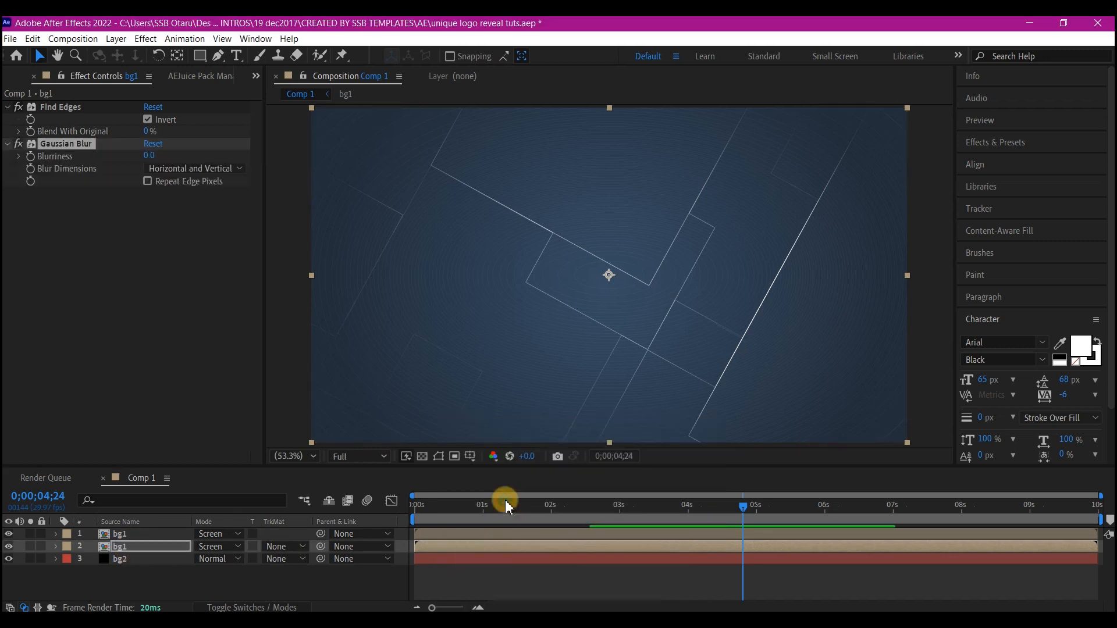
click(152, 156)
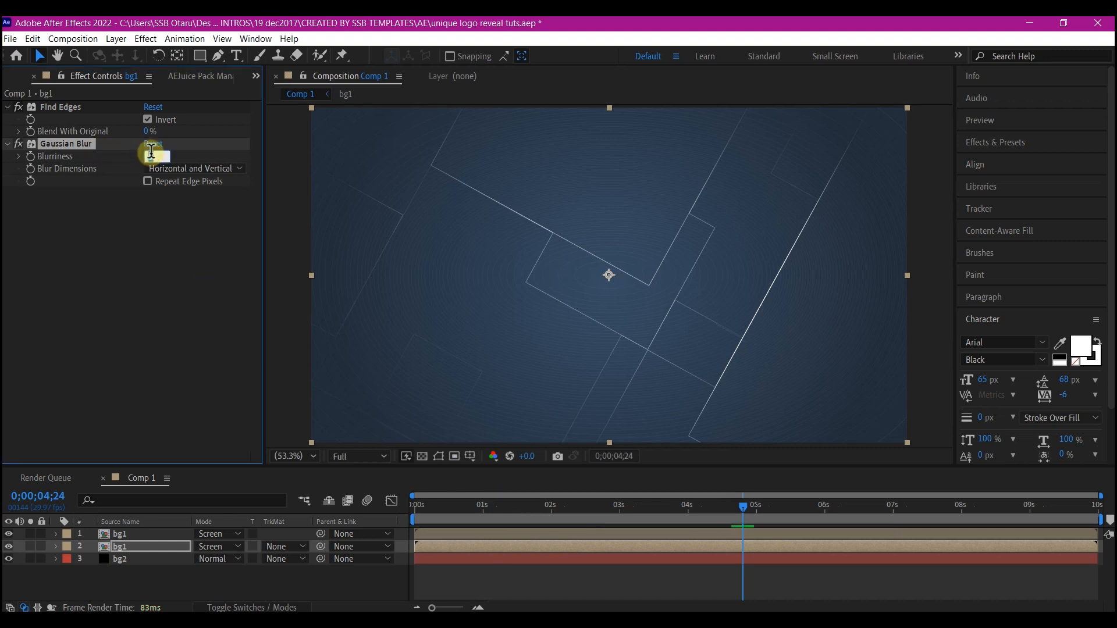
text(15)
key(Return)
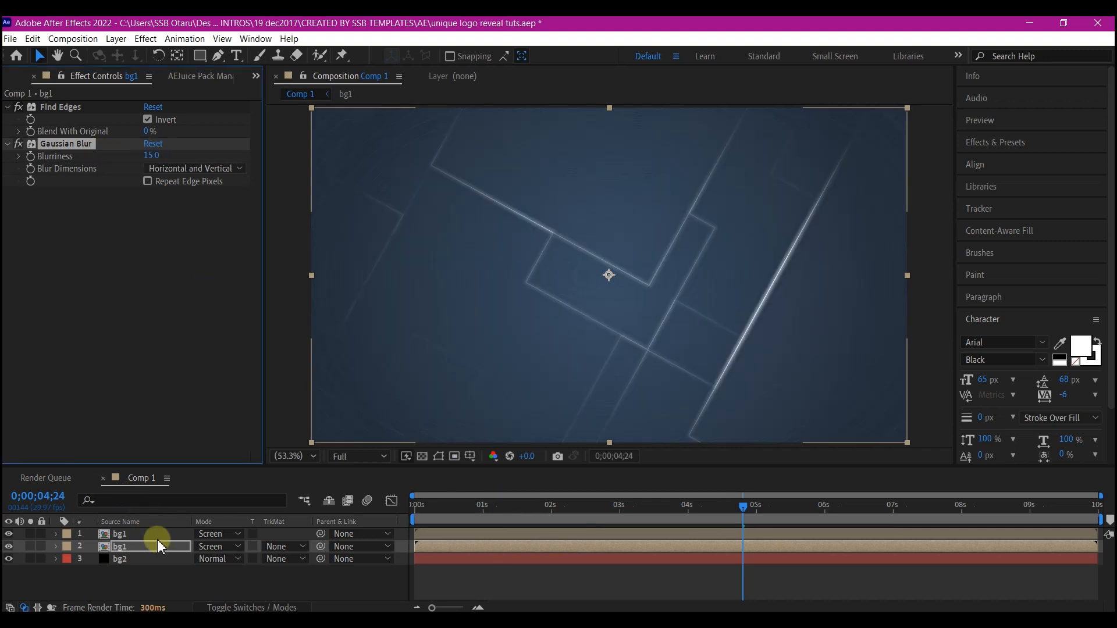
- Set the blurred bg1 copy's opacity to 50% and look inside the bg1 pre-comp before returning to Comp 1
click(157, 545)
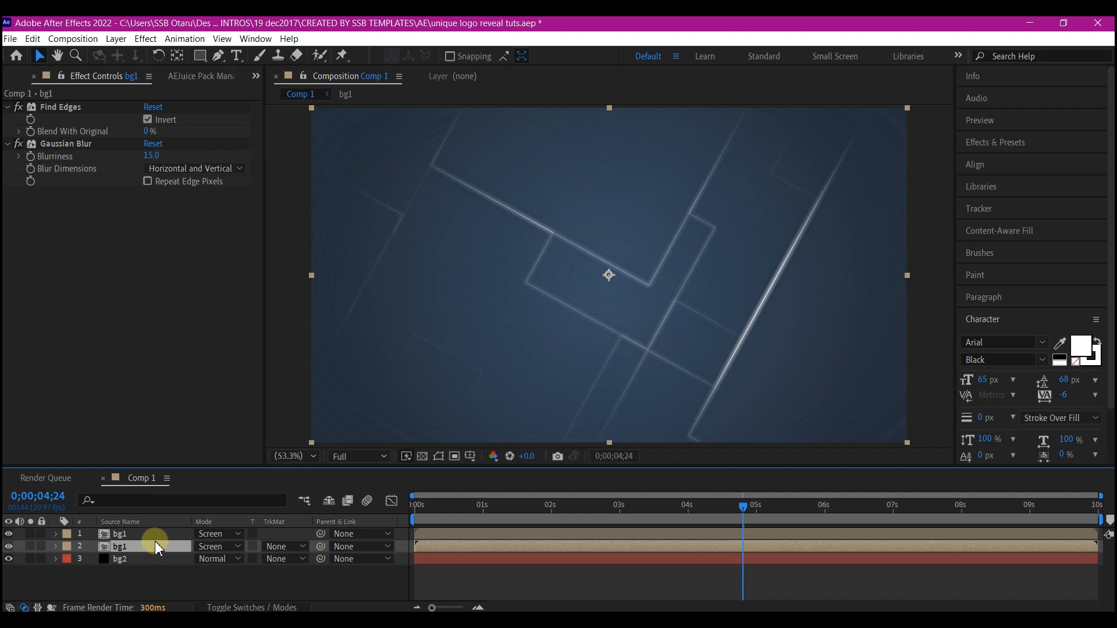
key(t)
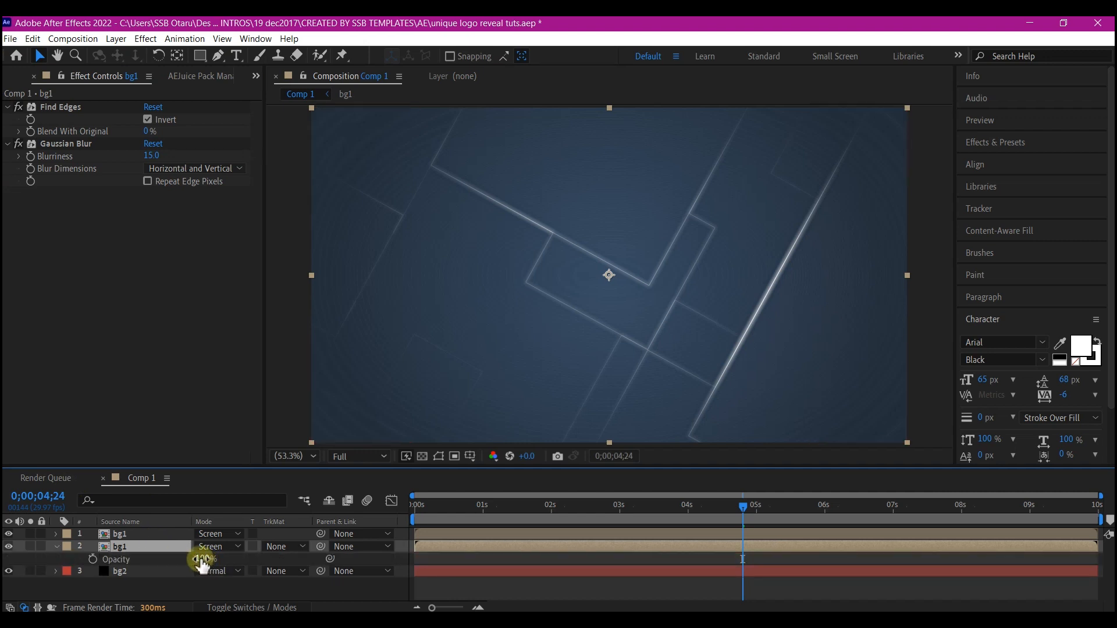
text(50)
key(Return)
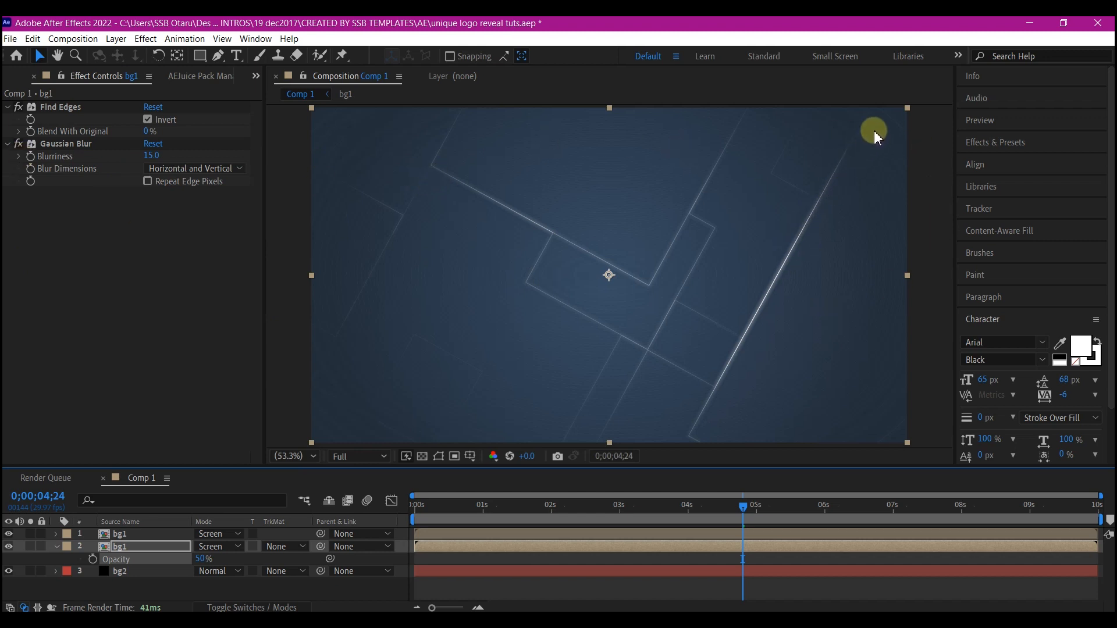
double_click(122, 548)
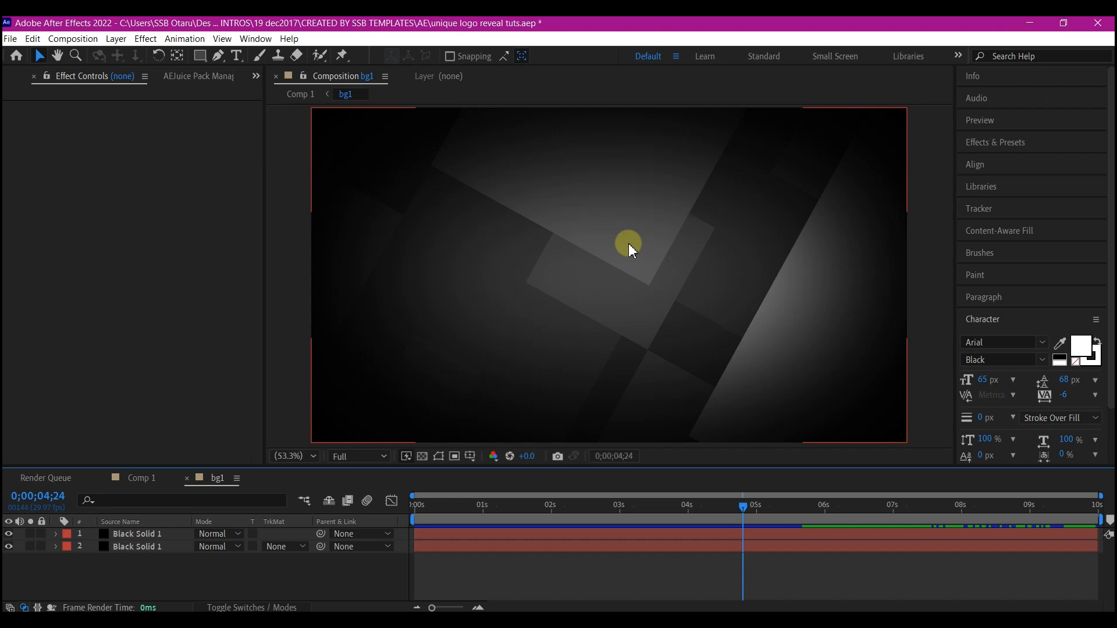
click(146, 481)
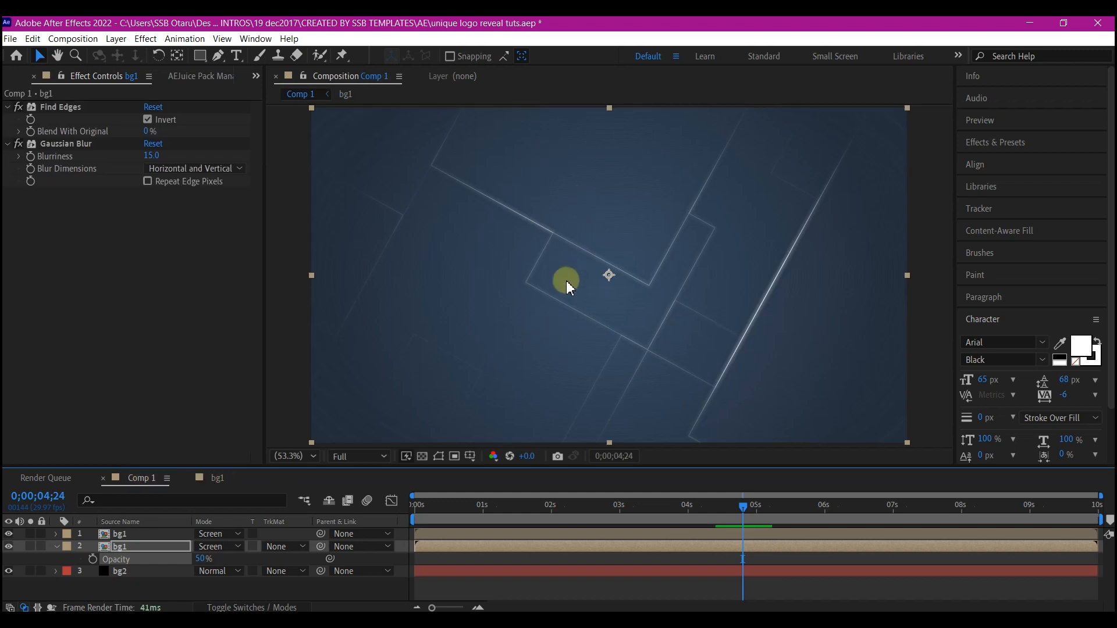
- Import 246 [Converted].ai from the New Logo folder as merged-layer footage and place it above all layers in Comp 1
click(256, 76)
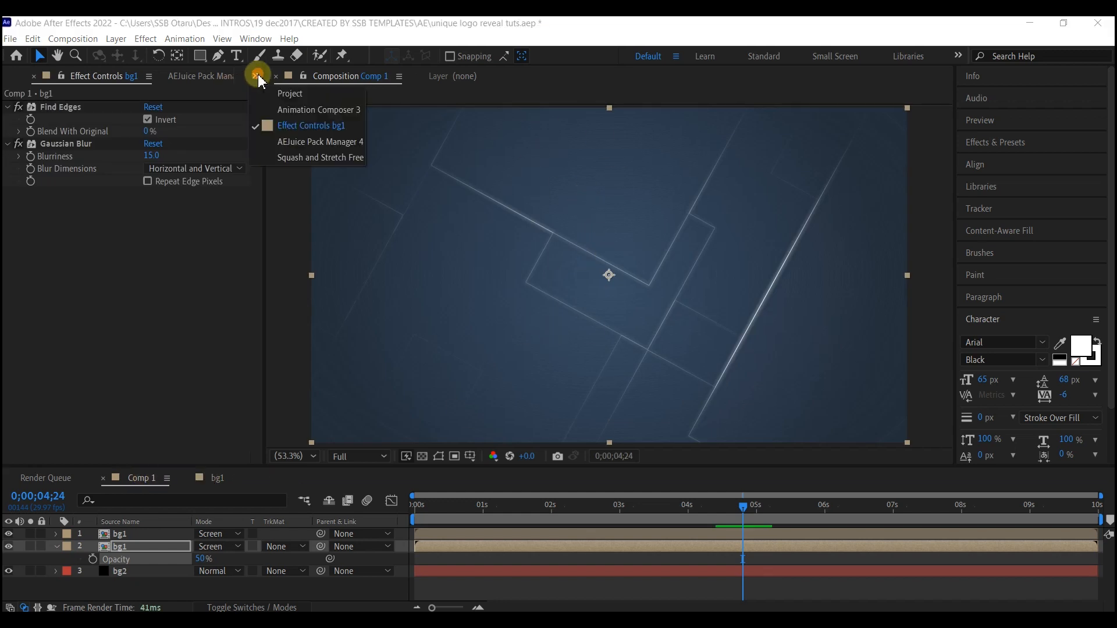
click(290, 94)
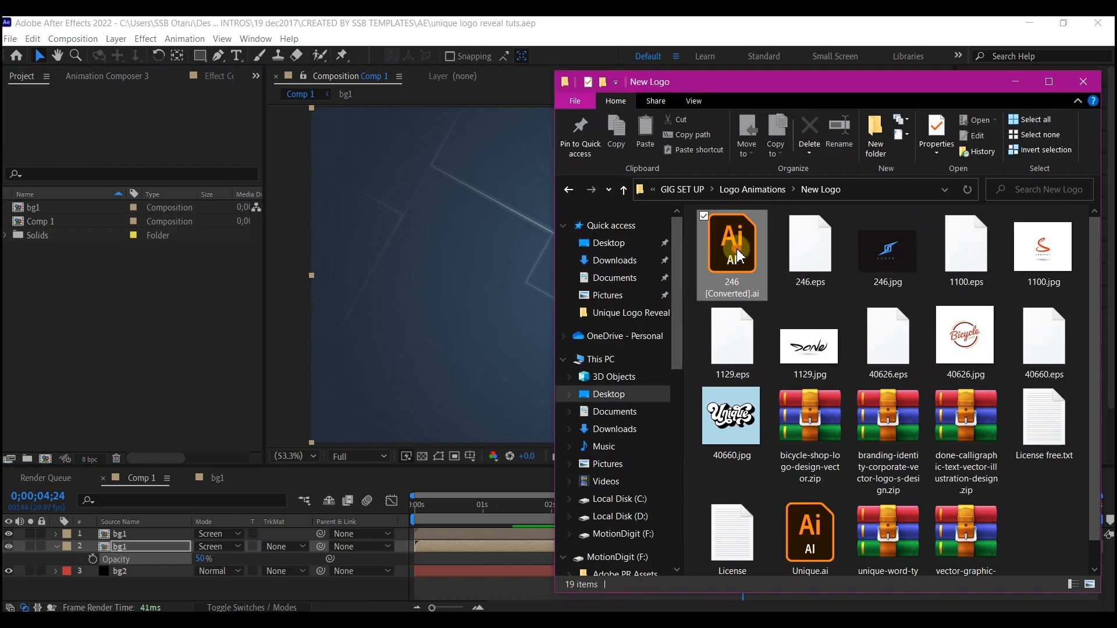
drag(736, 251, 164, 291)
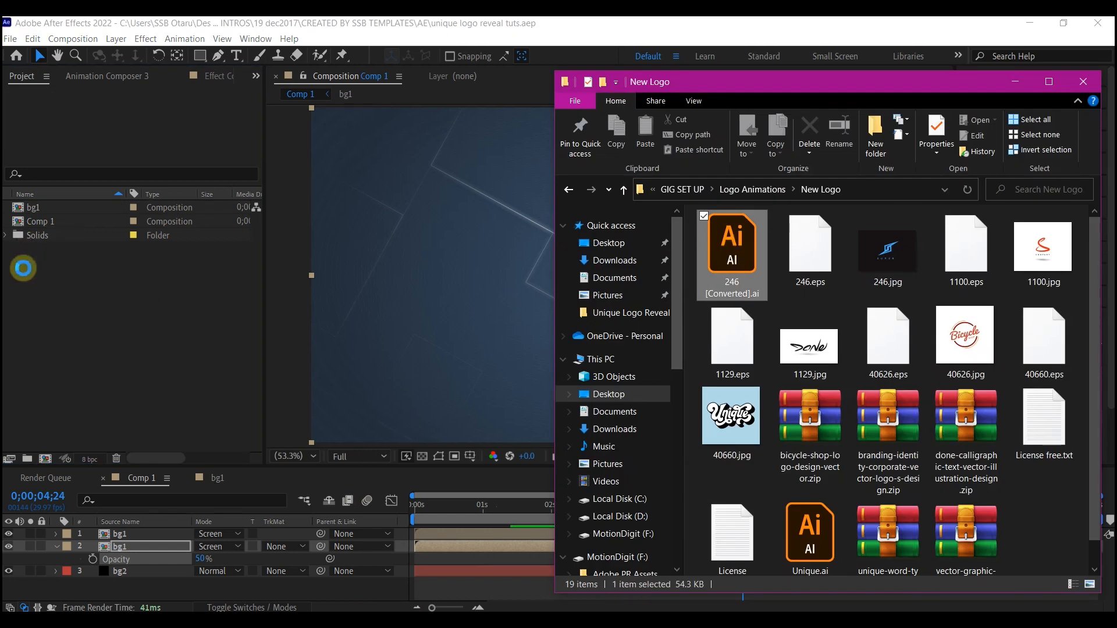
drag(62, 304, 115, 340)
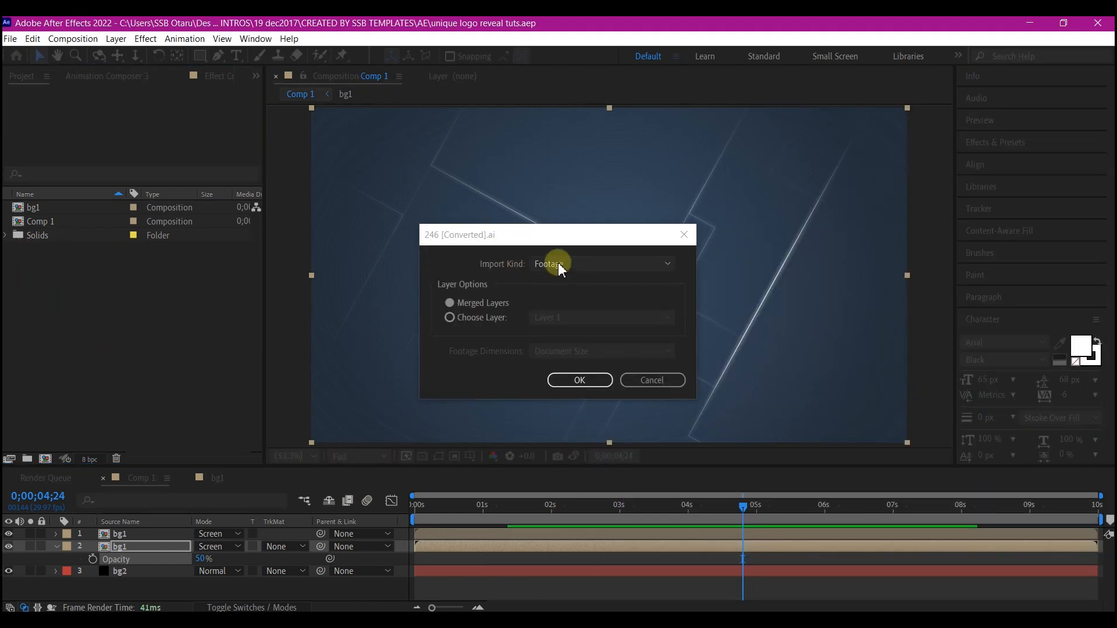
click(565, 264)
click(560, 279)
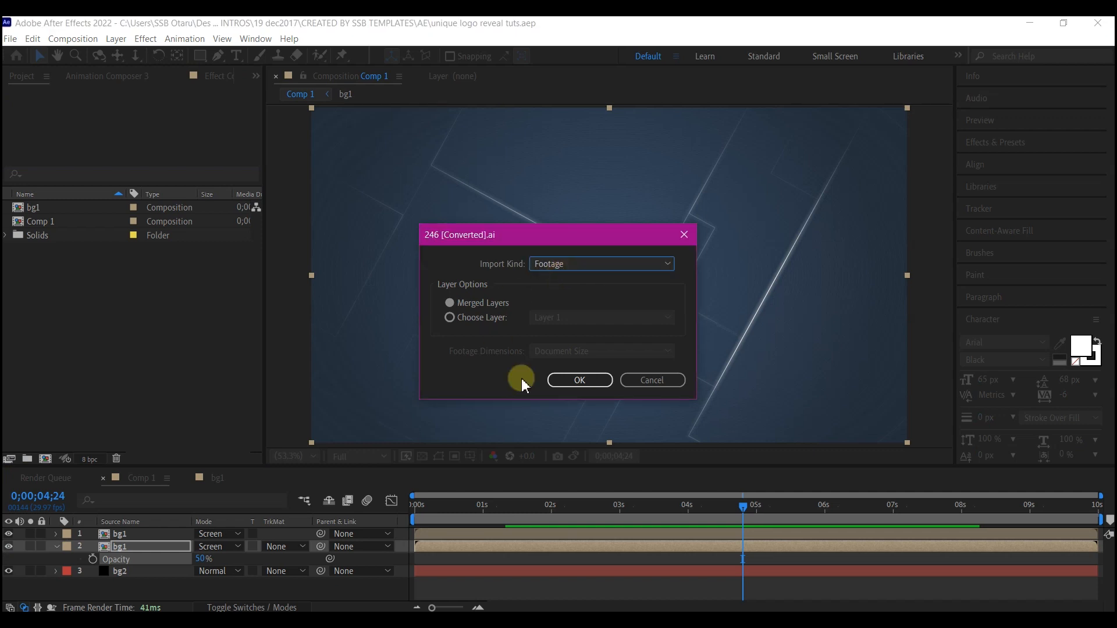
click(579, 380)
drag(35, 207, 100, 531)
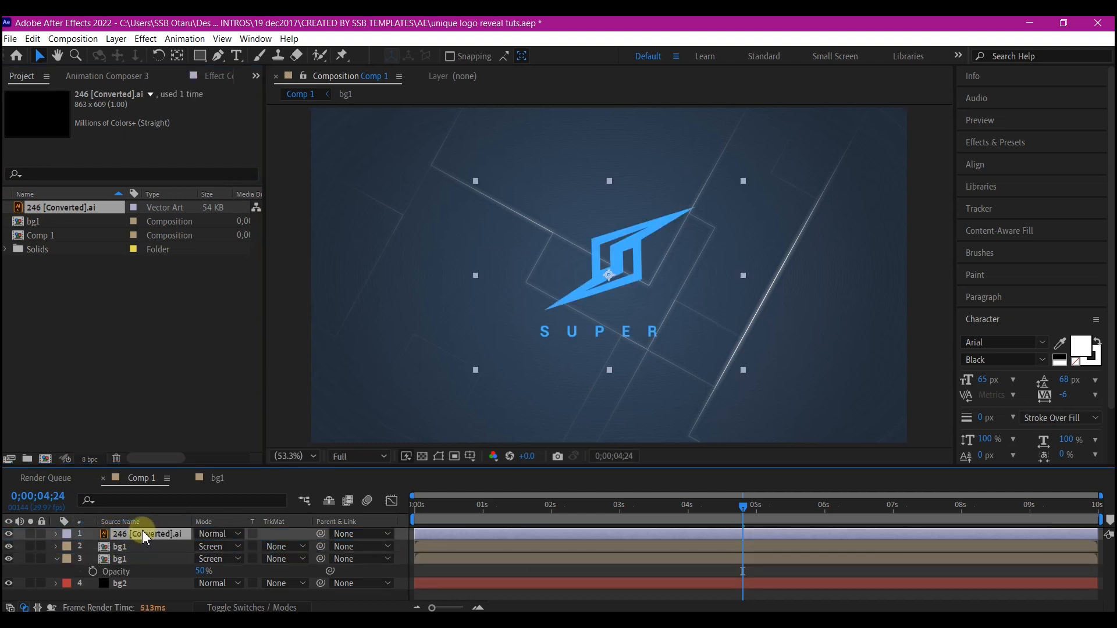
- Pre-compose the logo layer as "loo holder", moving all attributes into the new composition
key(ctrl+shift+c)
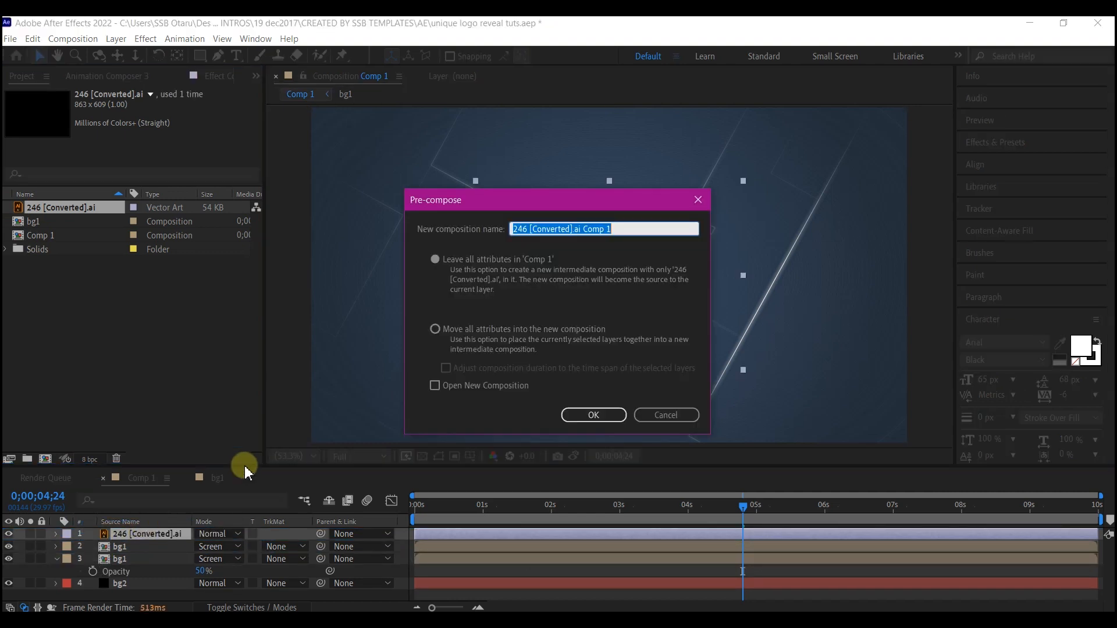
click(434, 330)
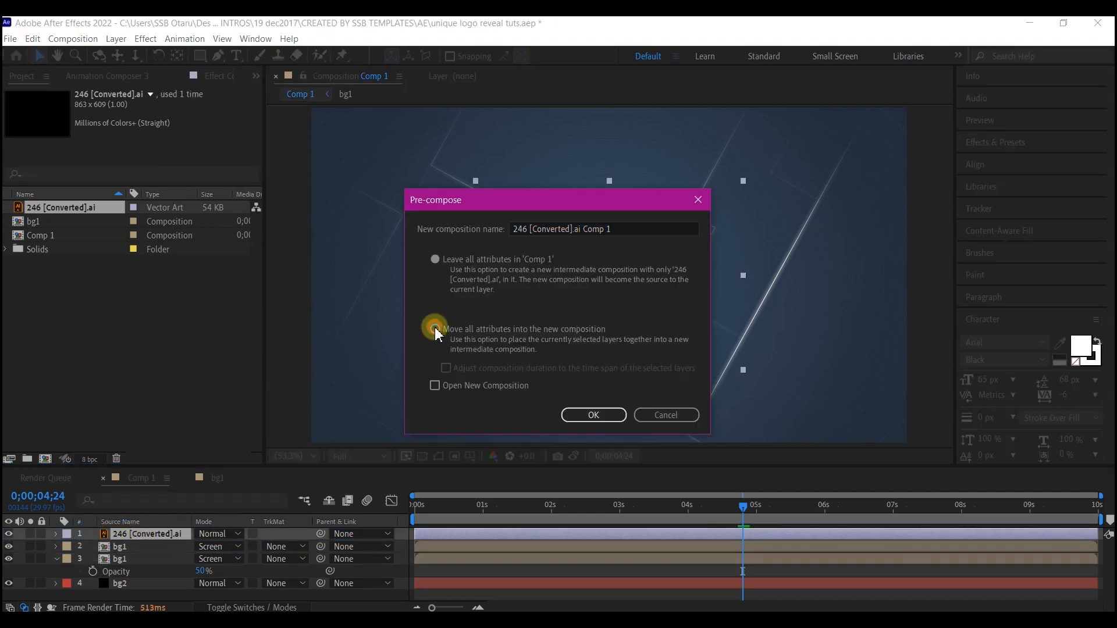
click(612, 223)
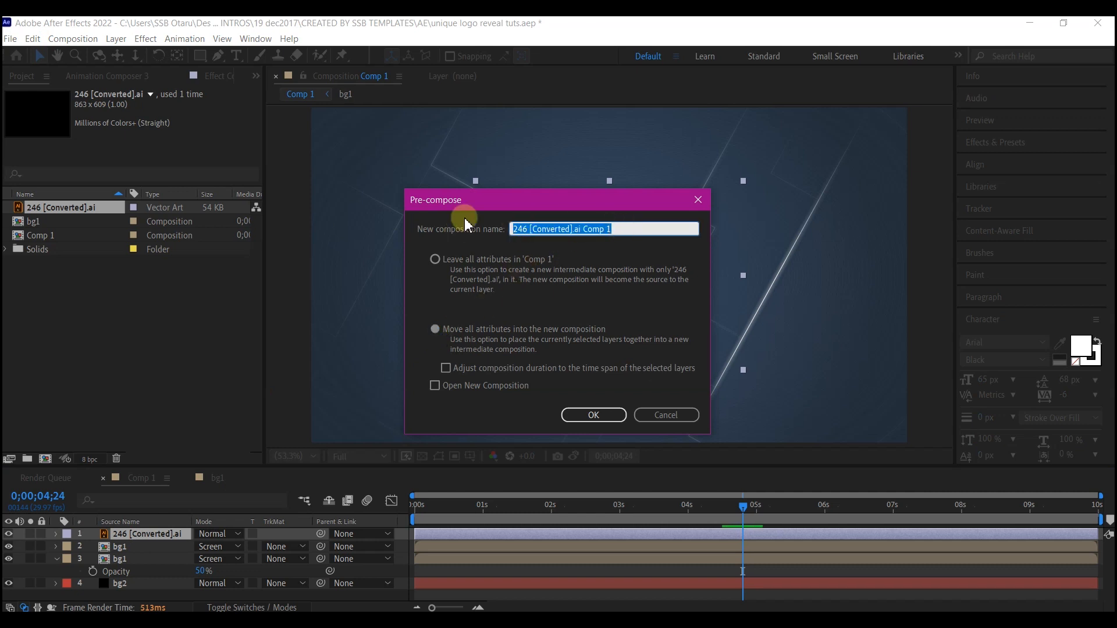
text(placeholder)
click(598, 410)
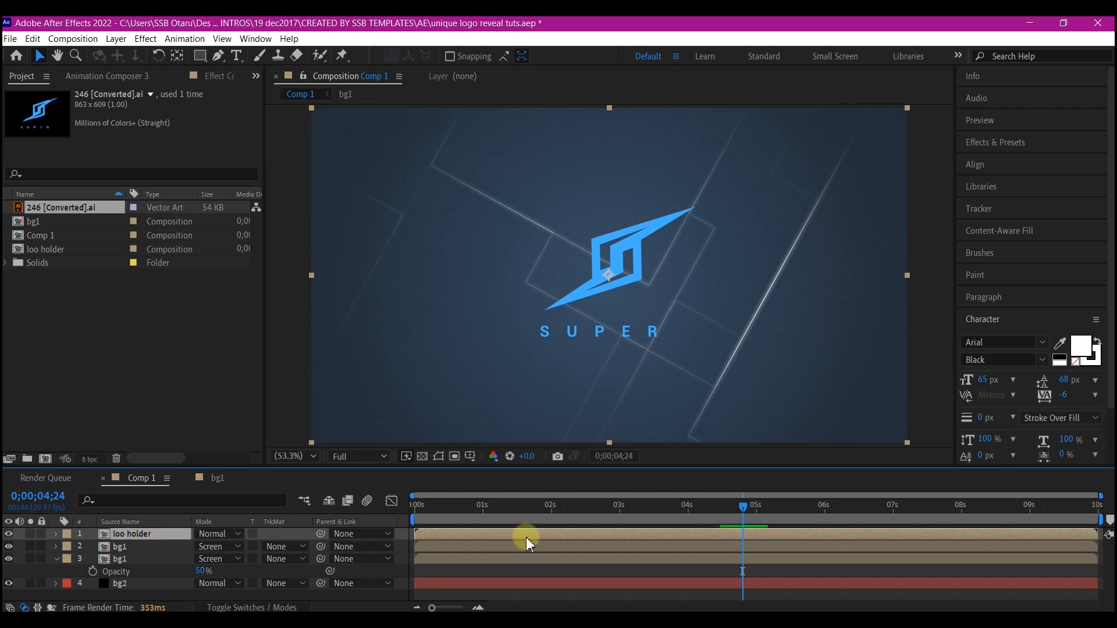
- Apply the Bevel Alpha and Gradient Ramp effects to the loo holder layer
key(ctrl+space)
text(beve)
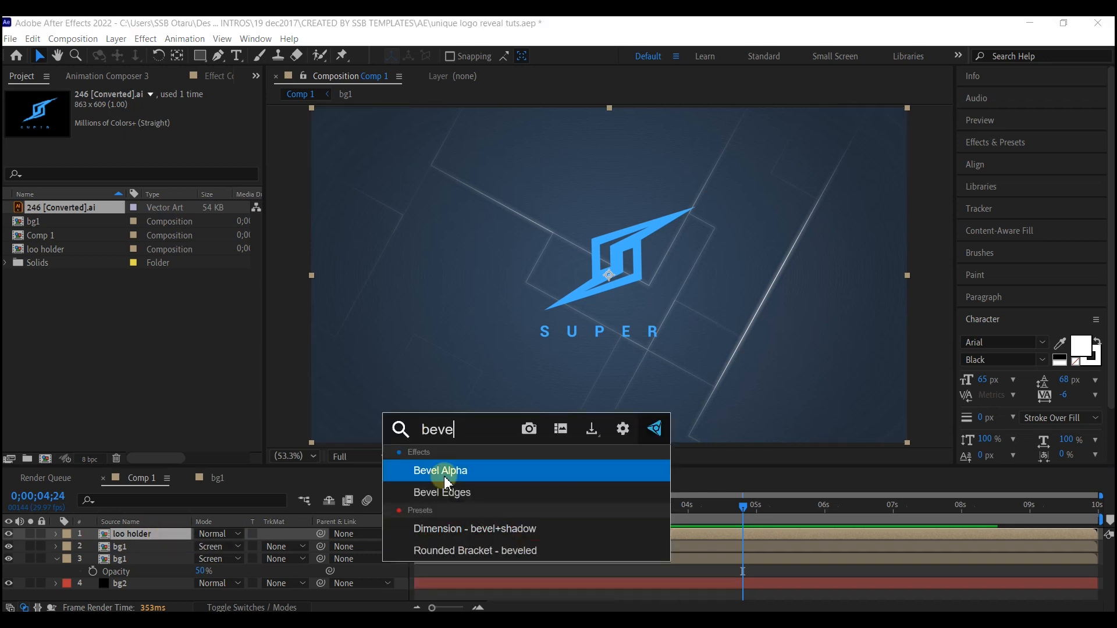
click(446, 483)
key(ctrl+space)
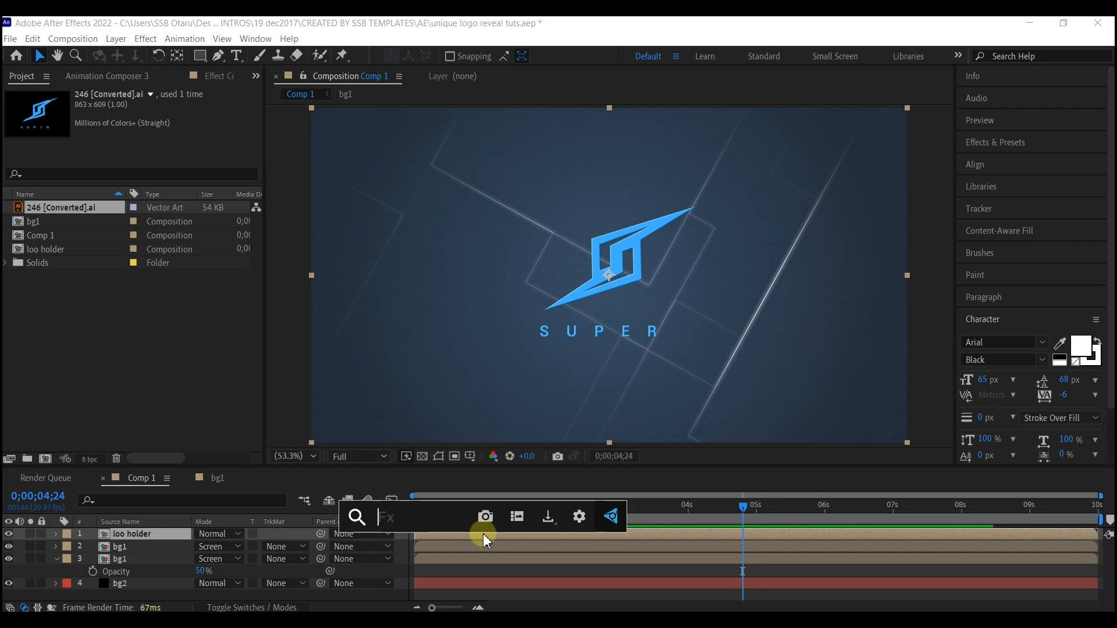
text(ramp)
key(Return)
- Reorder the loo holder layer's effects so that Gradient Ramp sits above Bevel Alpha
click(256, 76)
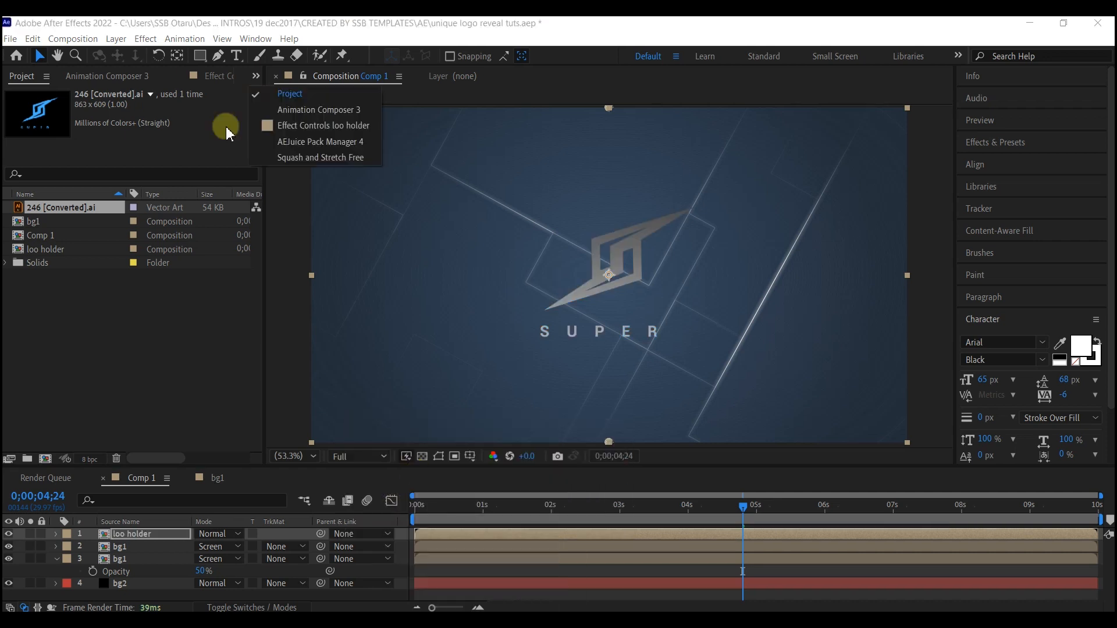
click(300, 125)
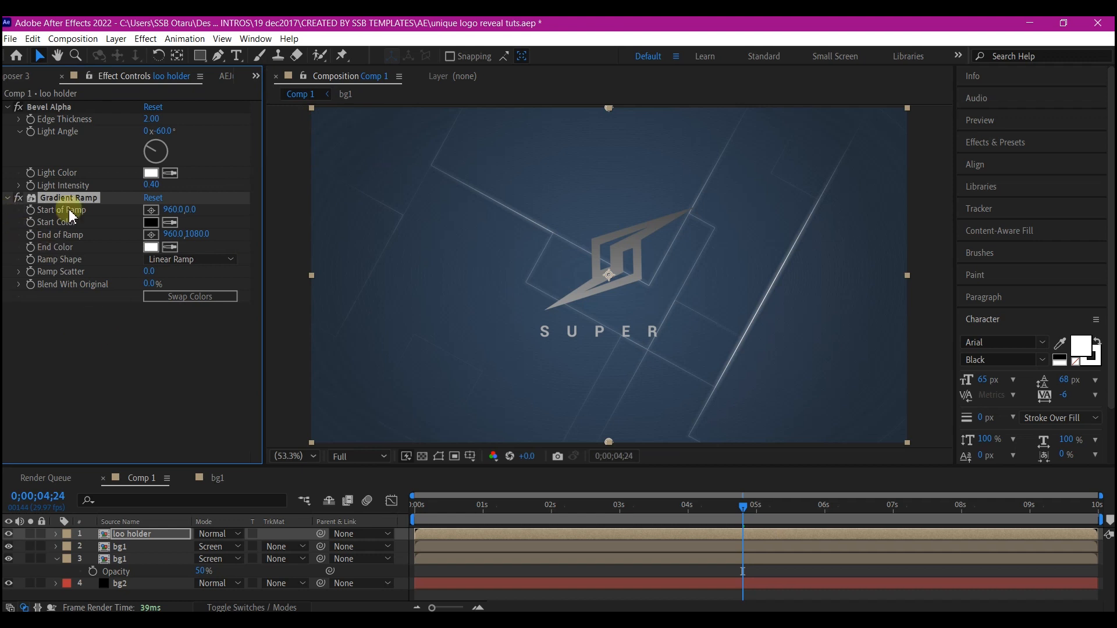
click(11, 199)
drag(52, 198, 77, 108)
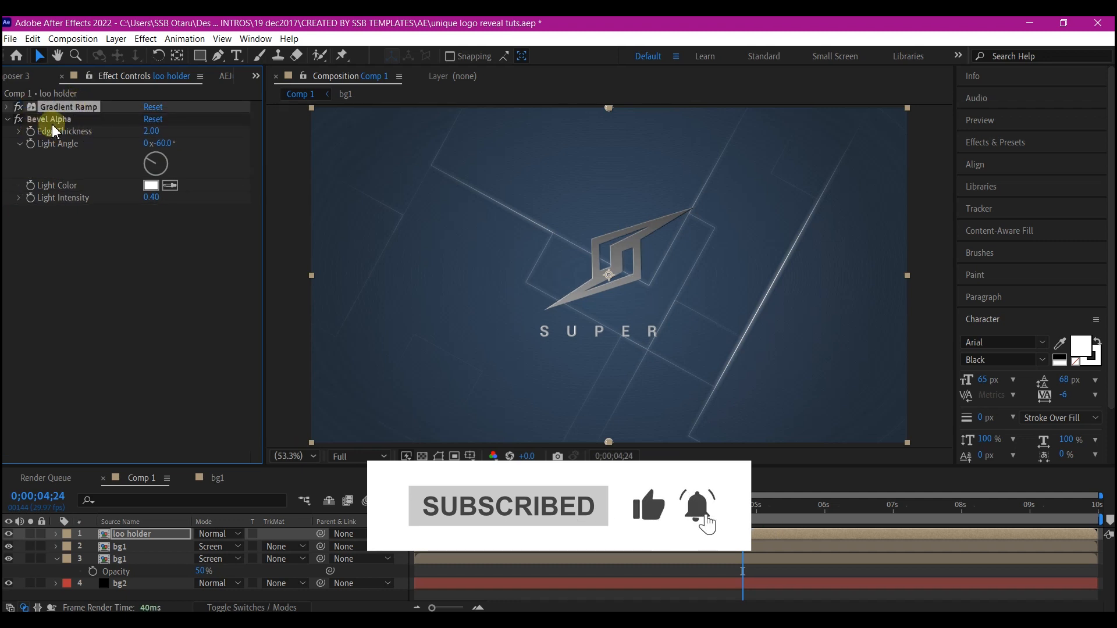
click(7, 107)
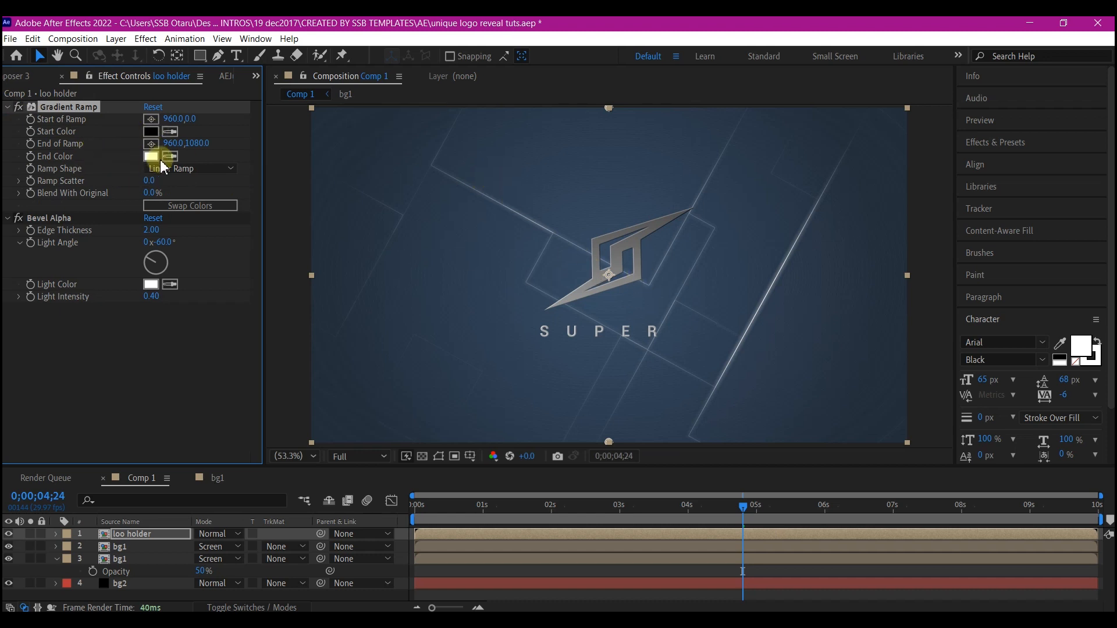
- Set the logo's Gradient Ramp Start Color to a medium-dark blue and its End Color to the lighter blue 5E9CDF
click(157, 132)
click(722, 388)
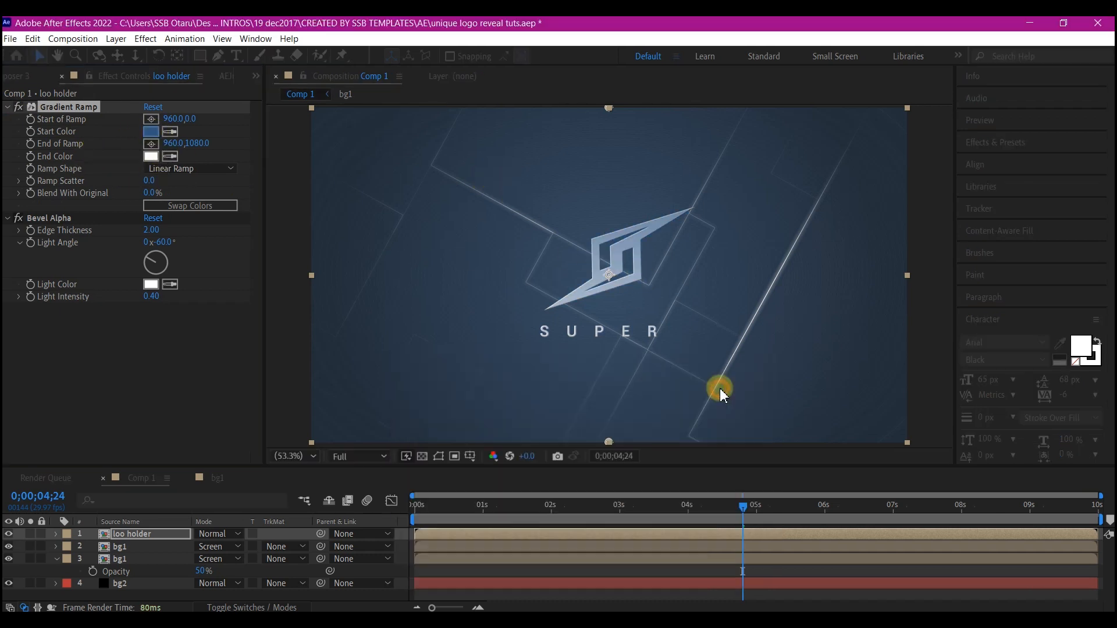
click(151, 157)
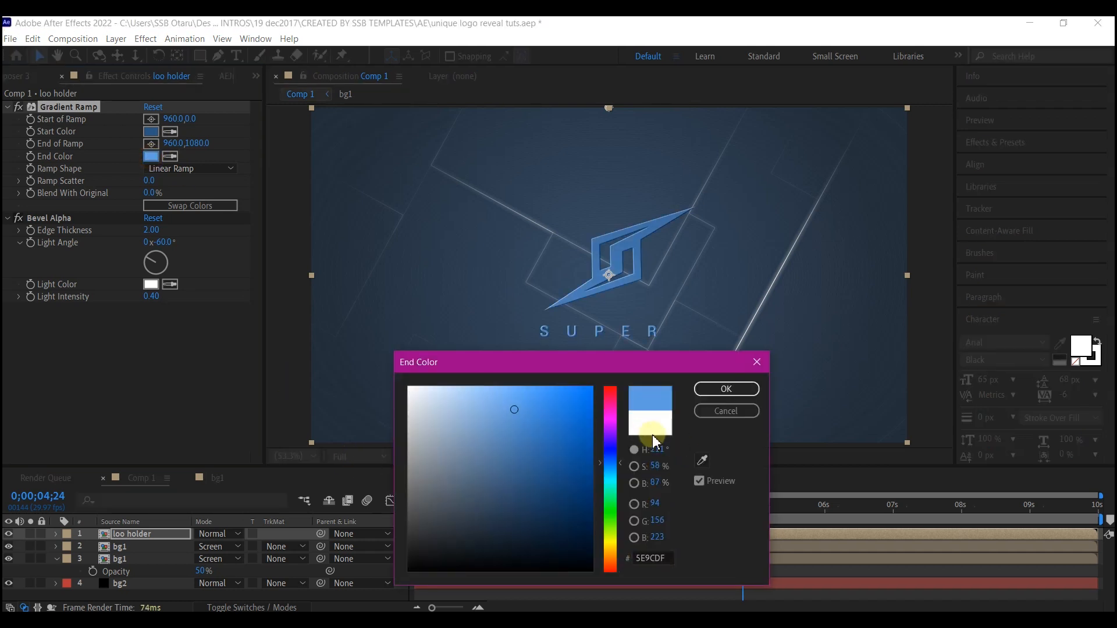
click(722, 390)
- Add a new adjustment layer at the top of Comp 1 and apply the Transform effect to it
right_click(24, 478)
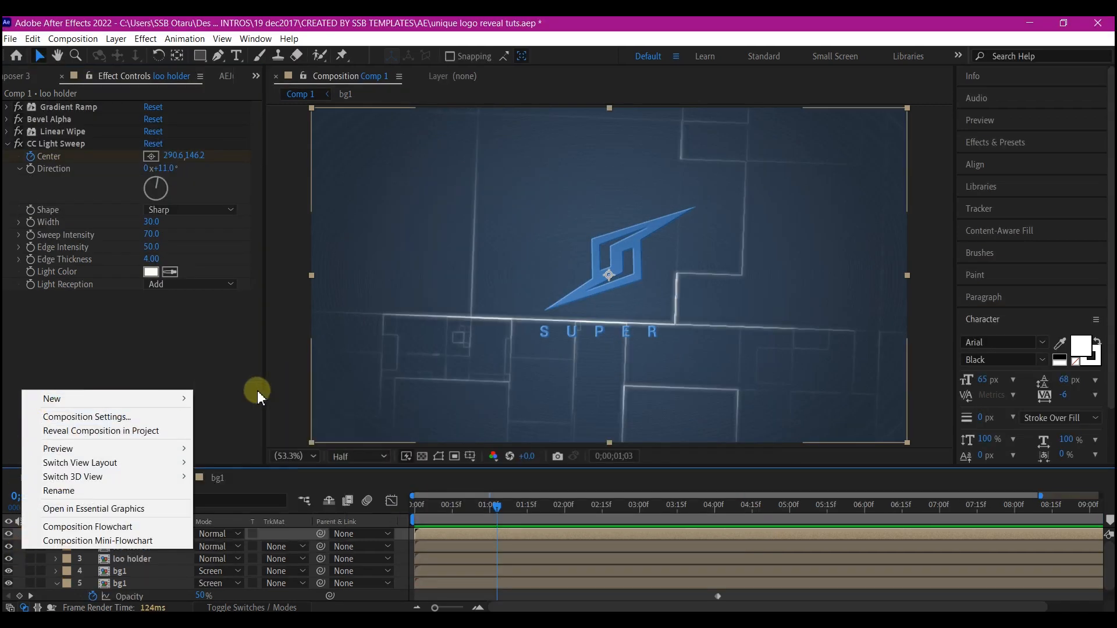
mouse_move(175, 399)
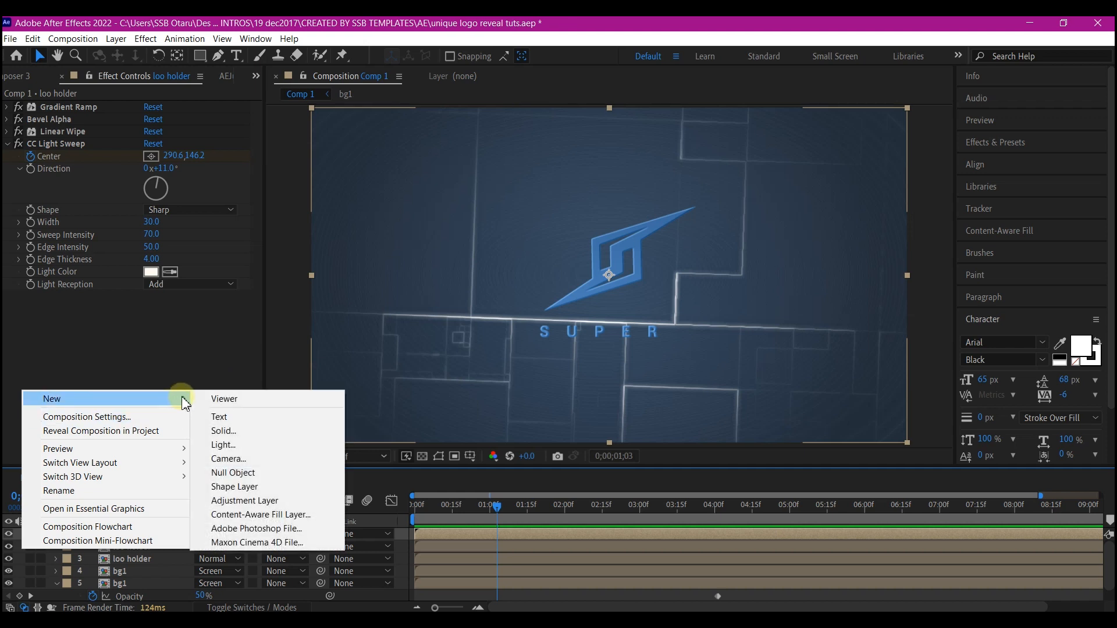
click(254, 501)
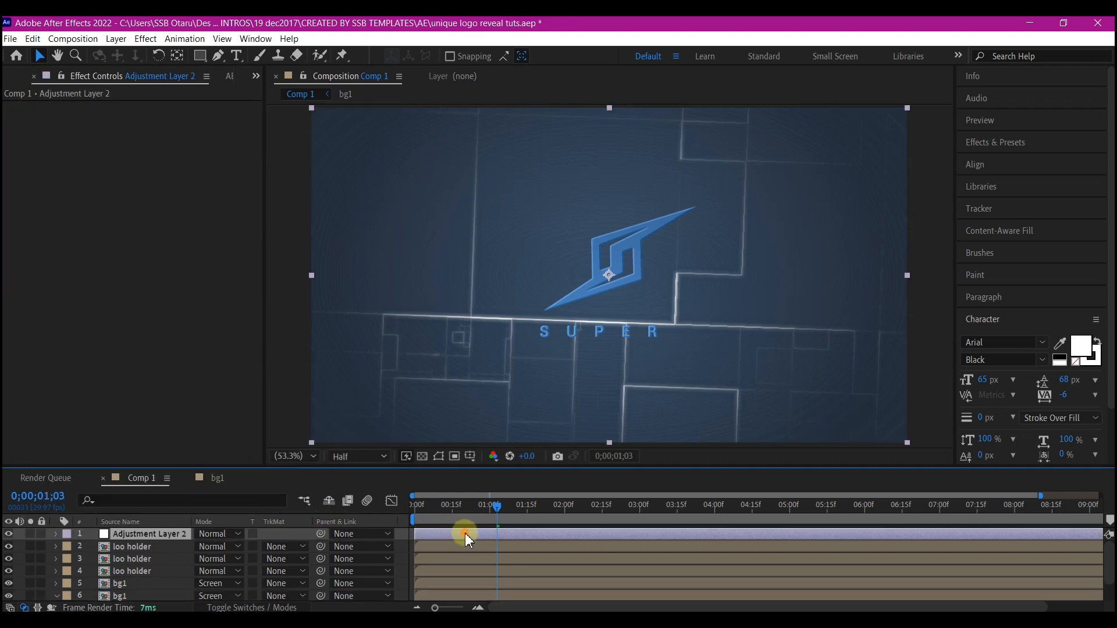
key(ctrl+space)
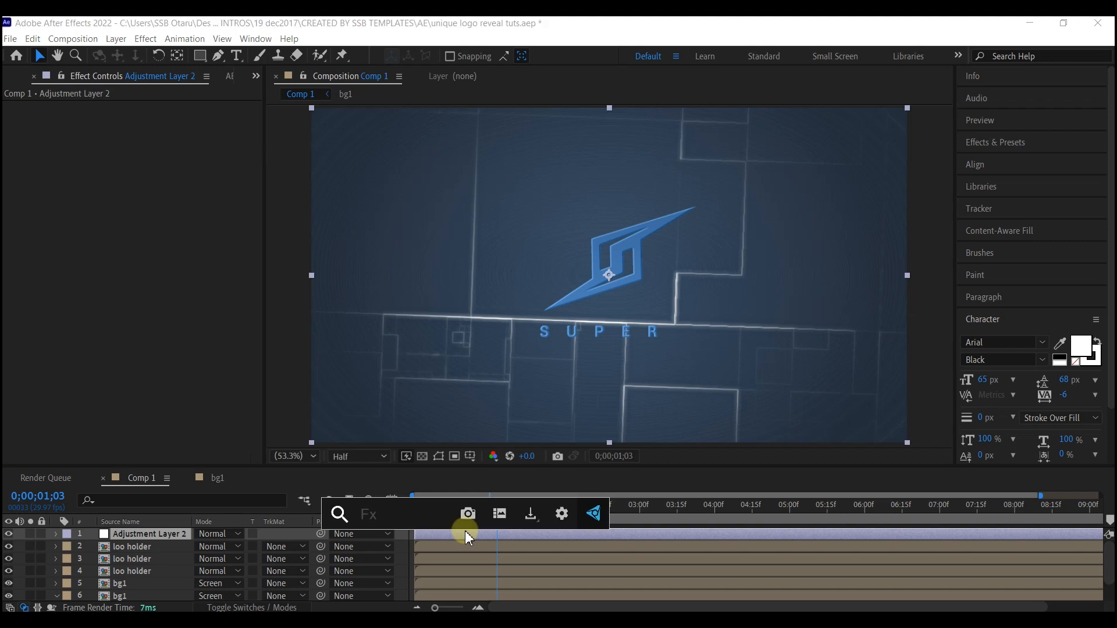
text(transf)
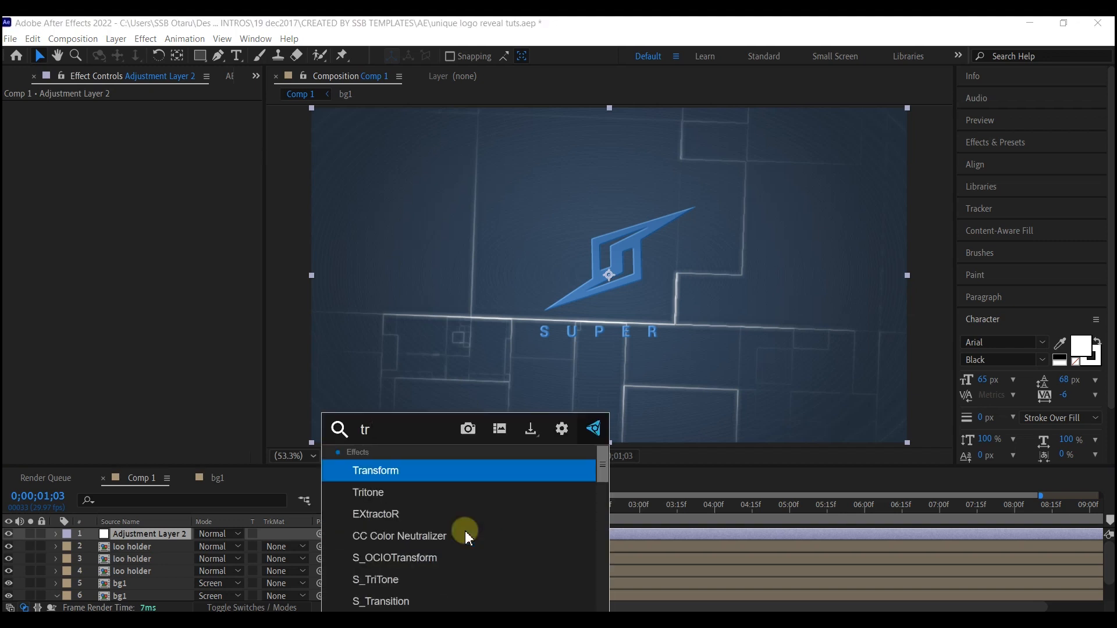
click(454, 473)
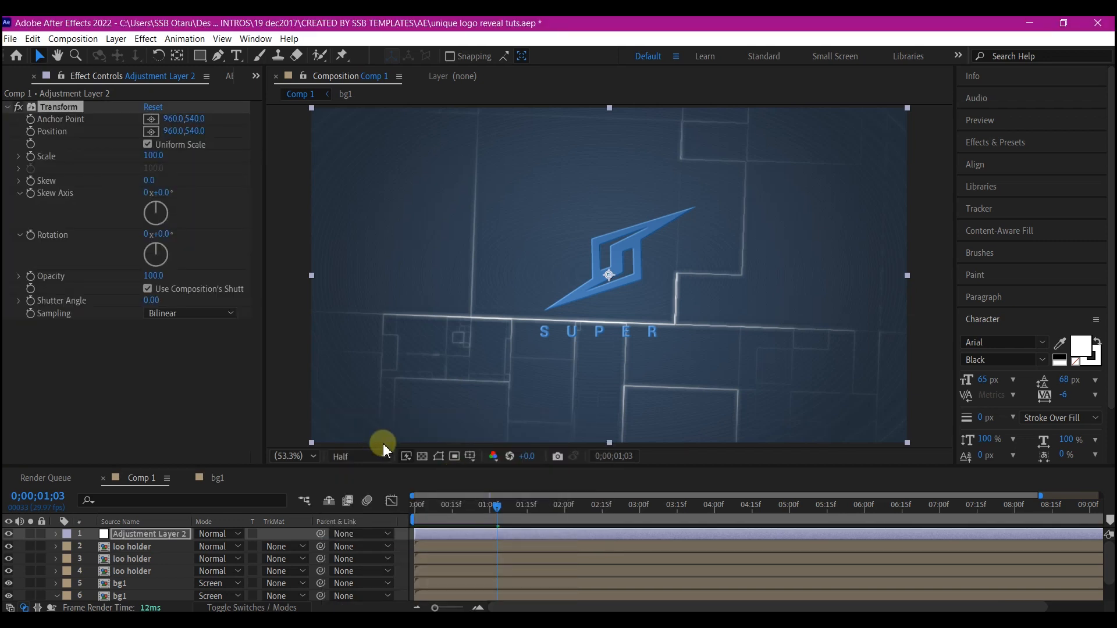
- Keyframe the adjustment layer's Transform Scale at 500 on the first frame of Comp 1
click(430, 505)
click(416, 505)
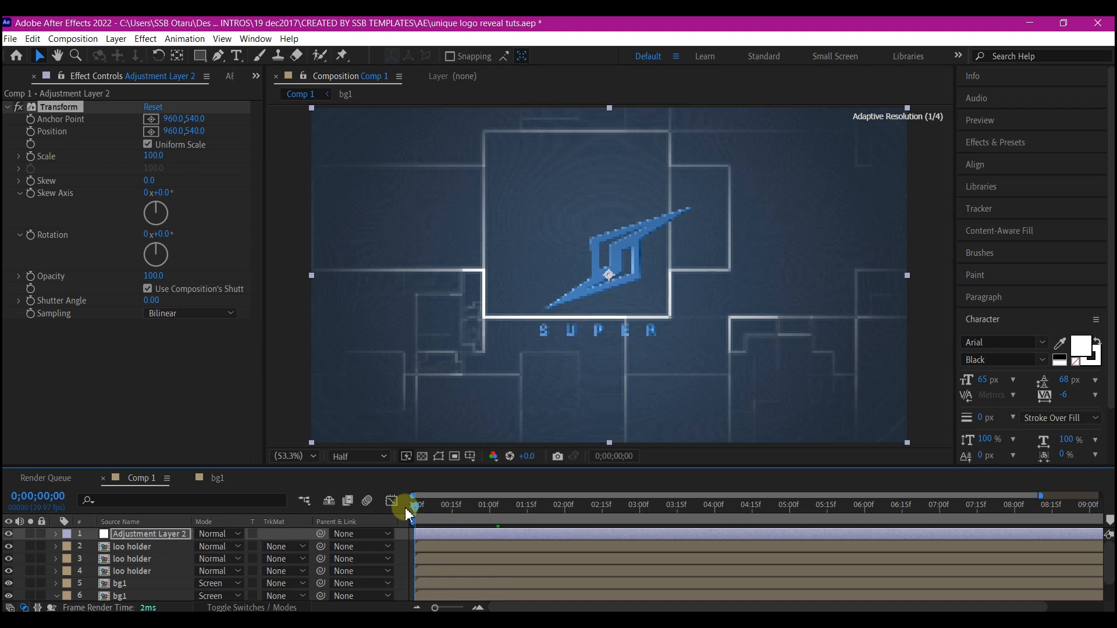
click(30, 156)
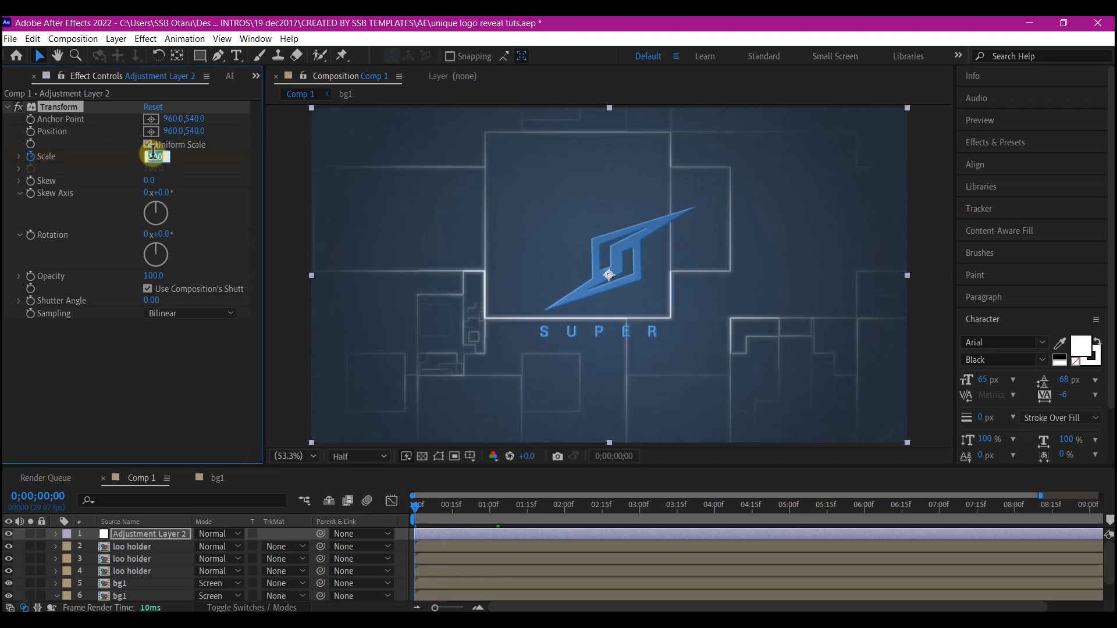
click(152, 153)
text(500)
key(Return)
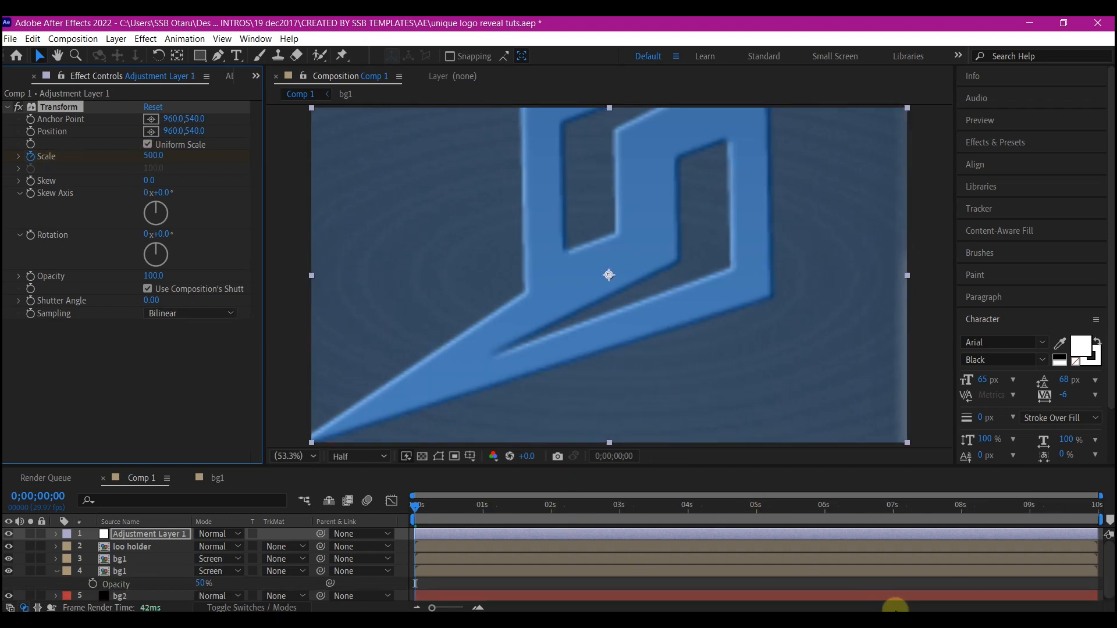
- Add a Transform Scale keyframe of 100 at 0;00;09;00 on the adjustment layer
click(1030, 506)
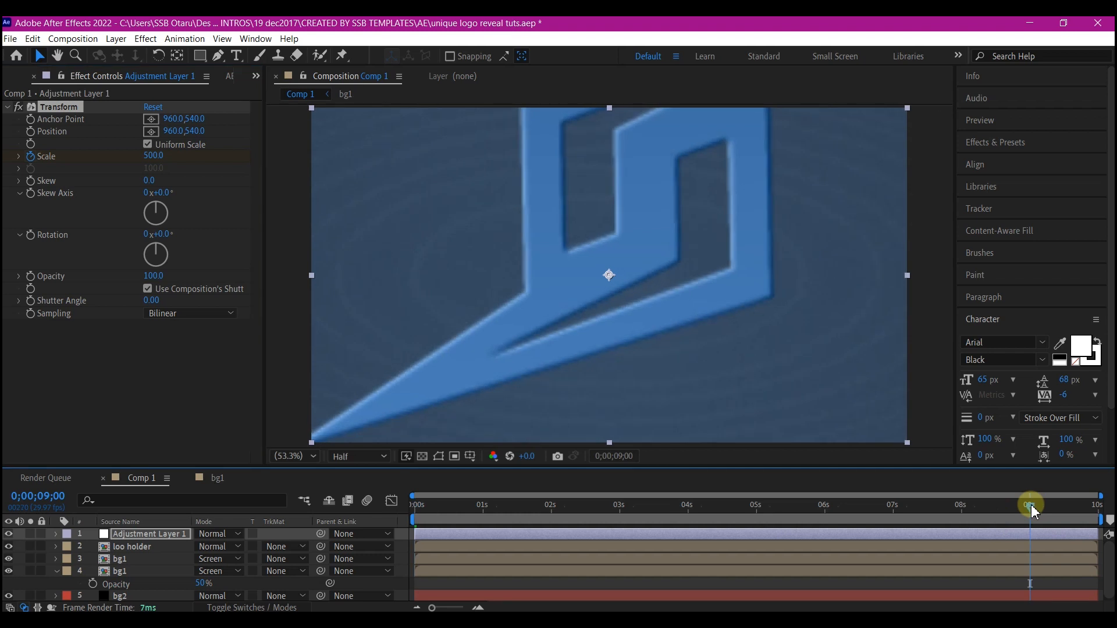
click(152, 156)
text(100)
key(Return)
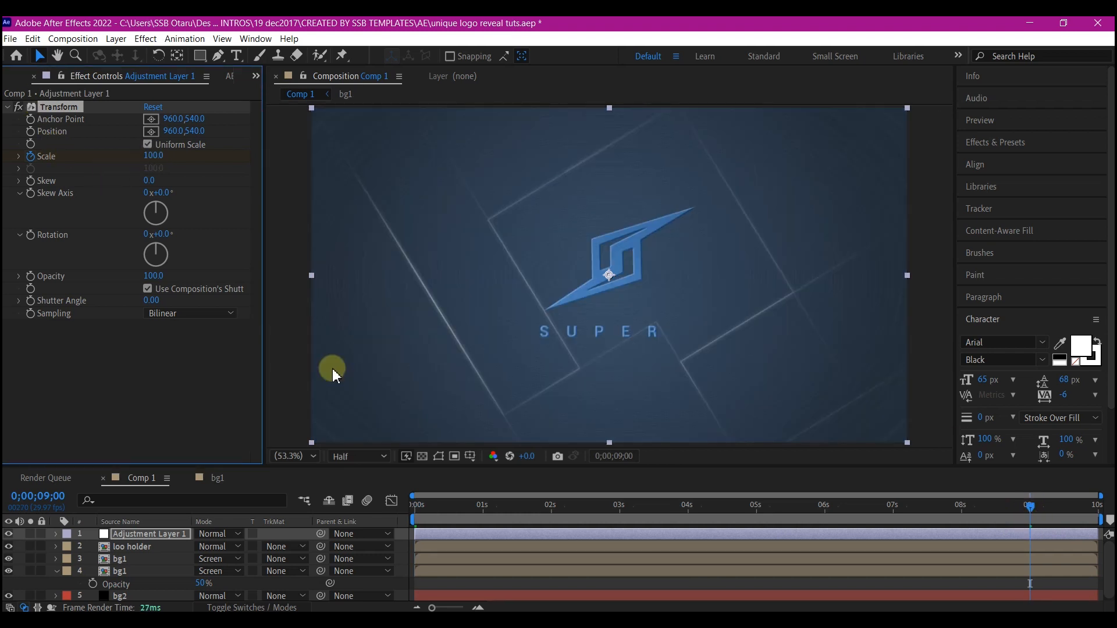
- Reveal the adjustment layer's keyframes and apply Easy Ease to both Transform Scale keyframes
key(u)
click(894, 556)
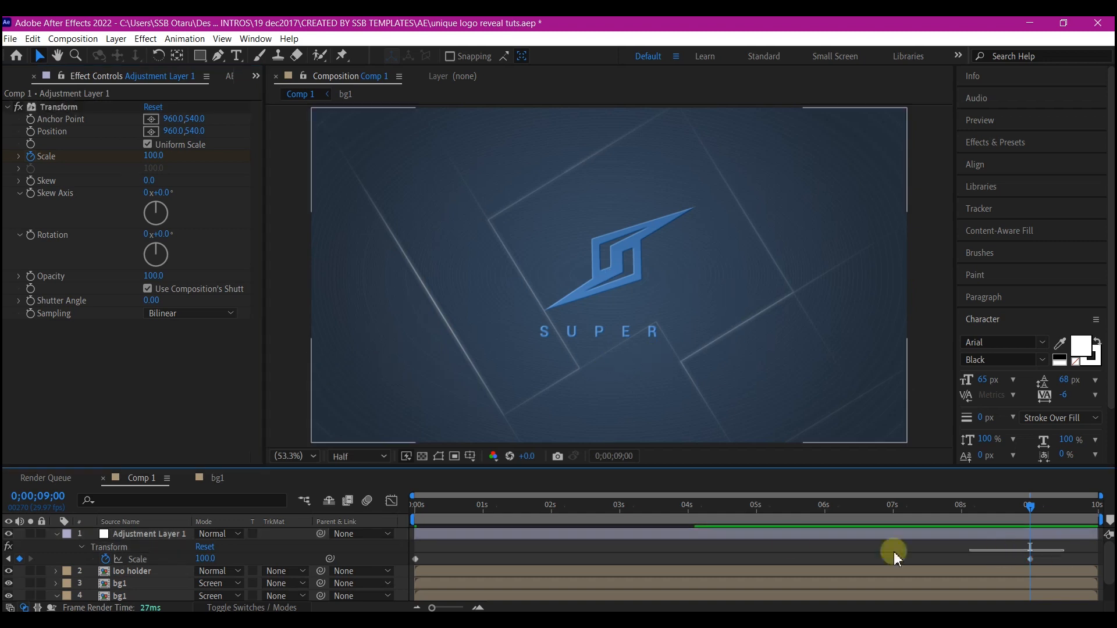
drag(894, 557, 409, 567)
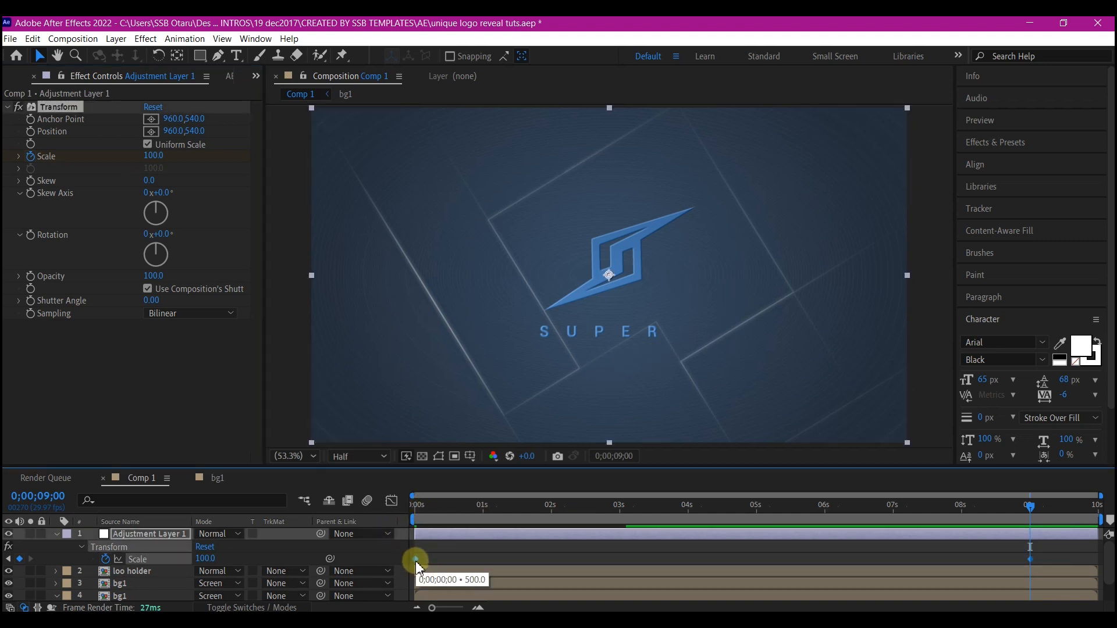
key(F9)
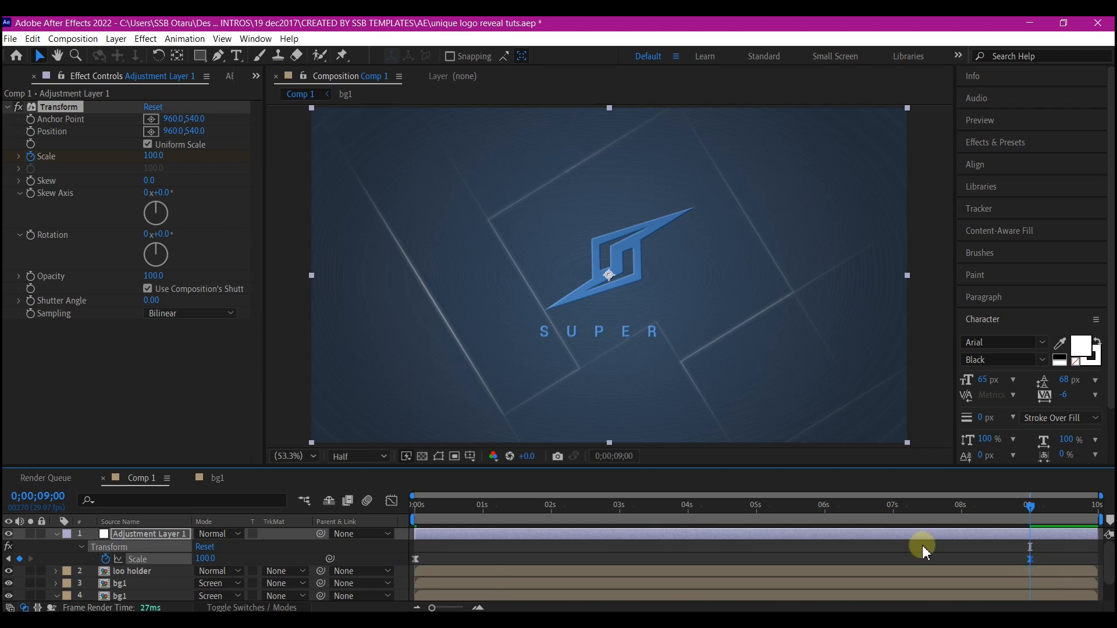
- Extend the last Scale keyframe's incoming ease back to about 4.5 s in the speed graph and preview the animation from the start
click(390, 502)
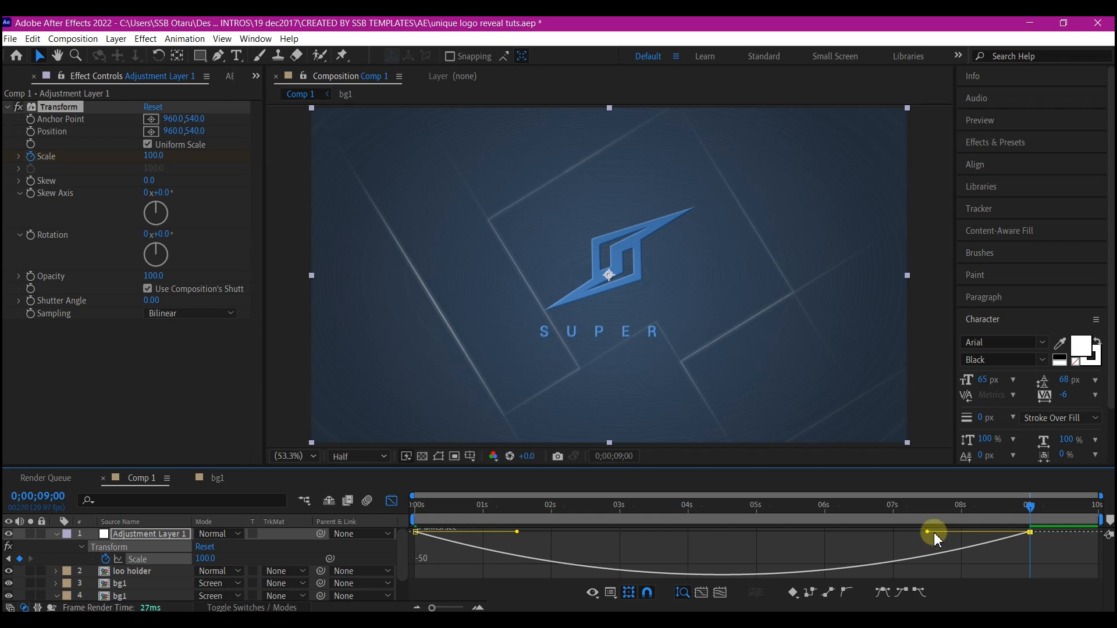
drag(927, 534, 722, 532)
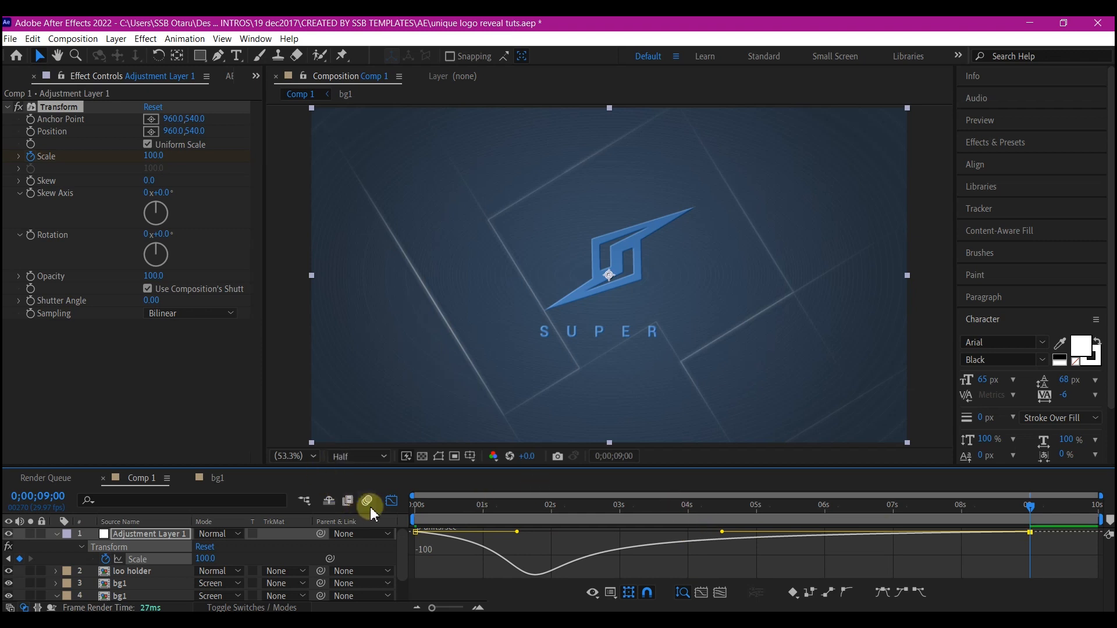
click(392, 502)
key(Home)
key(space)
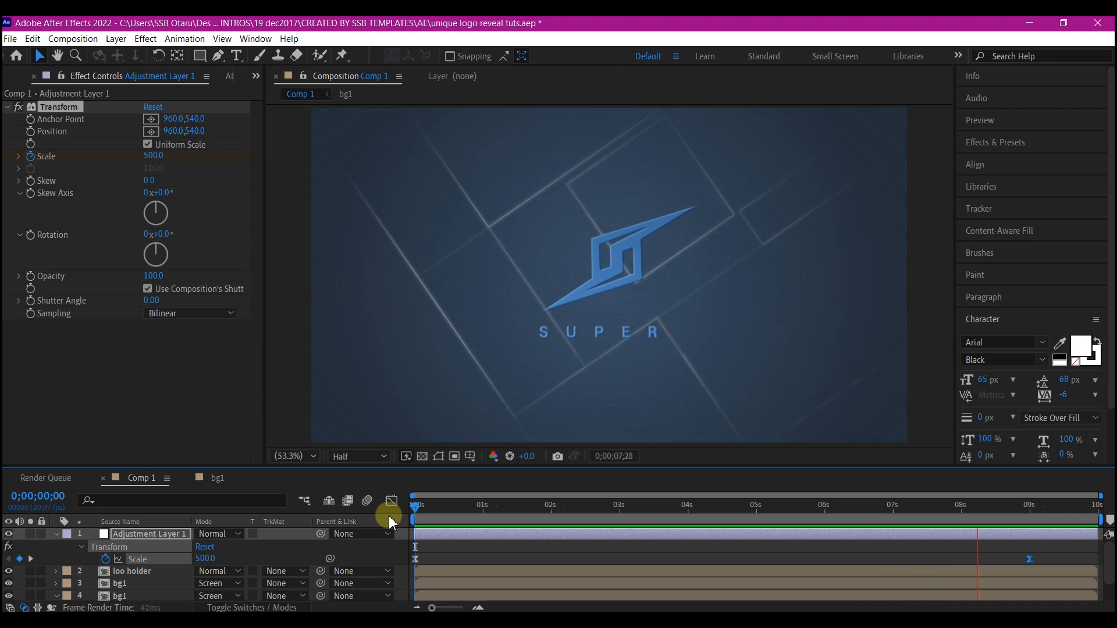
- Apply the Optics Compensation effect to Adjustment Layer 1 and collapse its Transform effect settings
click(141, 535)
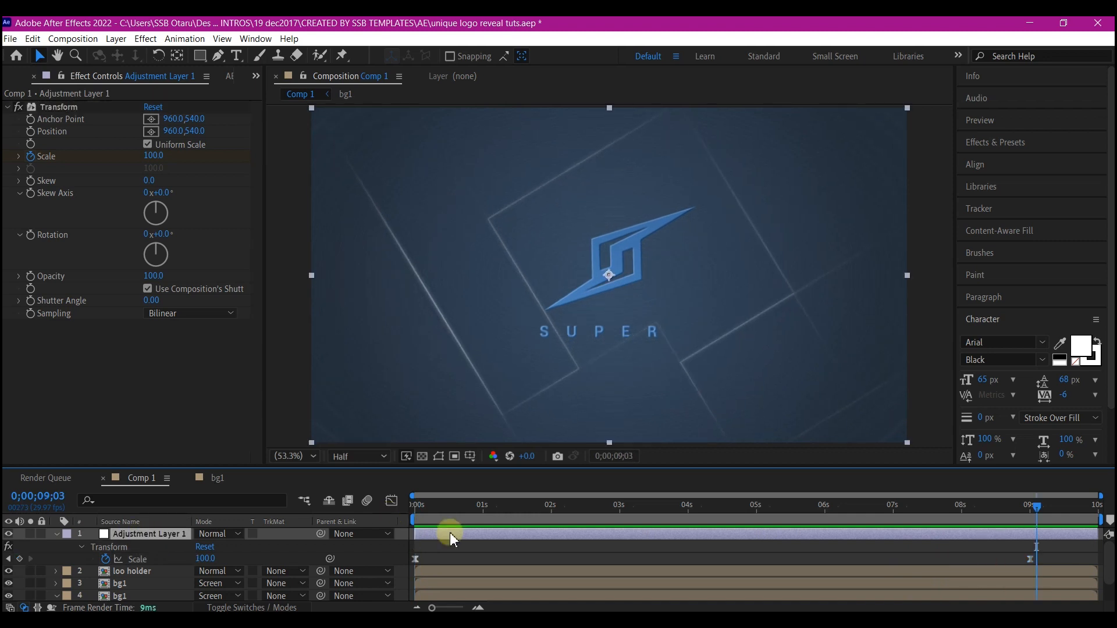
key(ctrl+space)
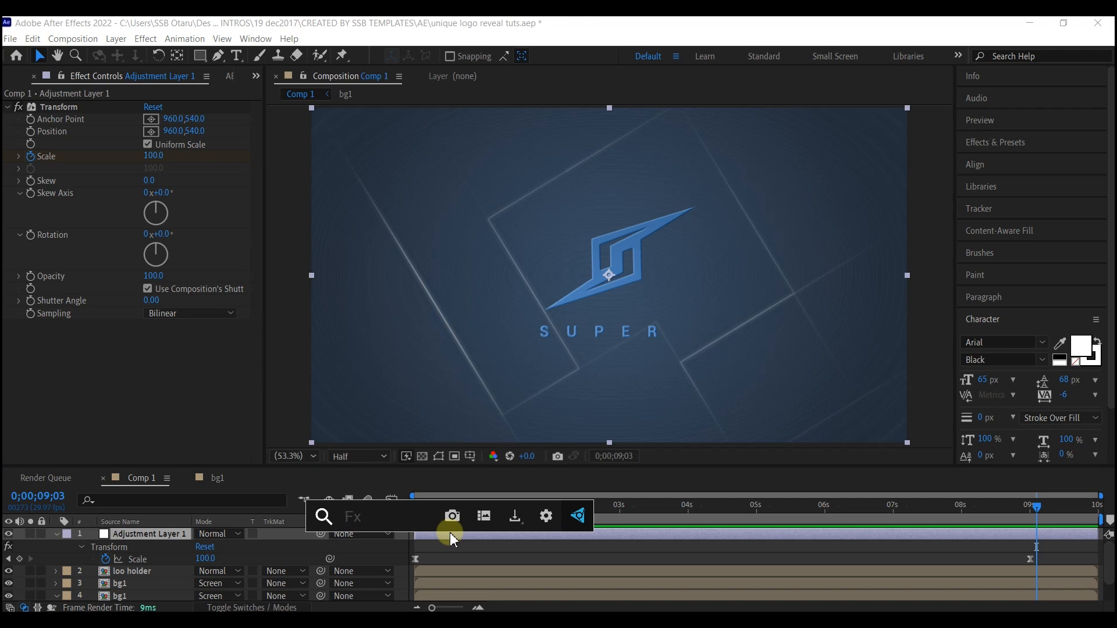
text(opti)
click(419, 477)
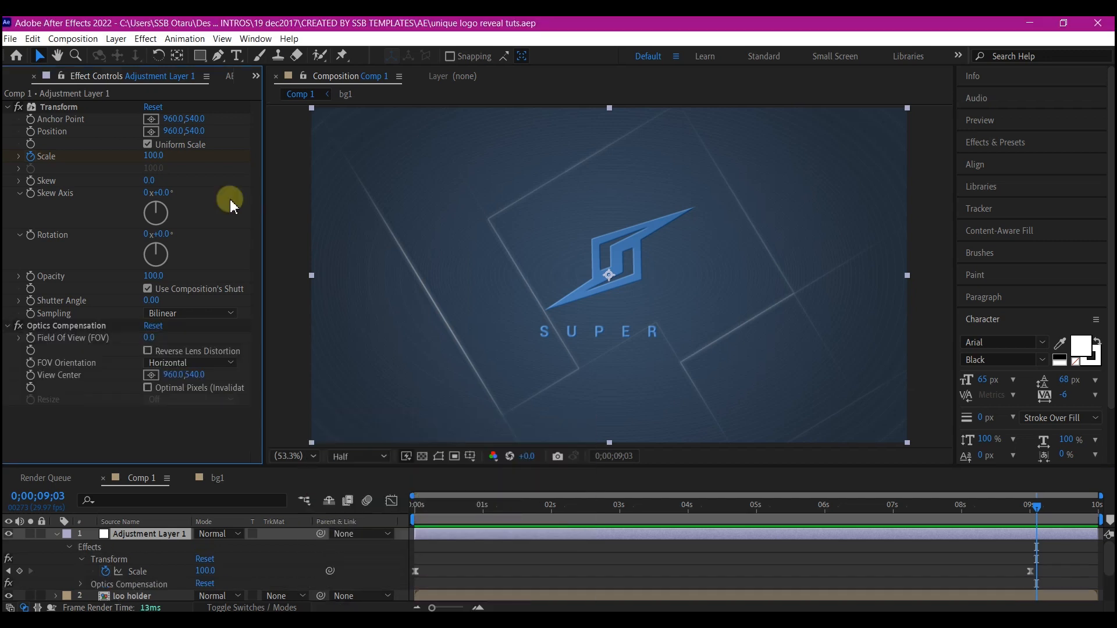
click(8, 107)
click(127, 121)
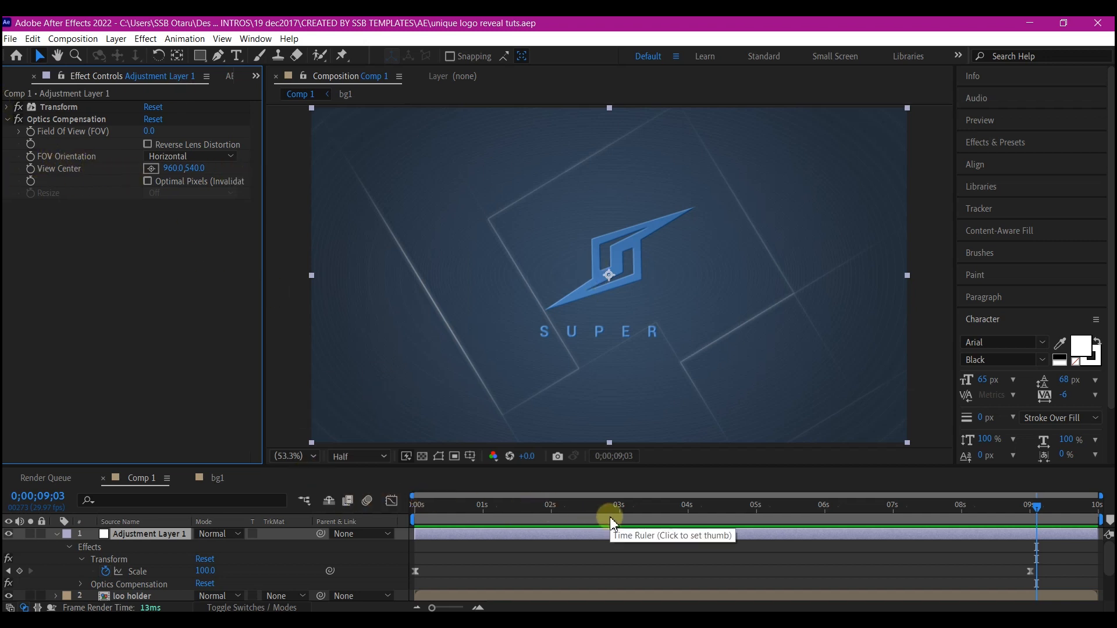
- Keyframe the Optics Compensation Field Of View at 10 at 0;00;03;28
click(685, 511)
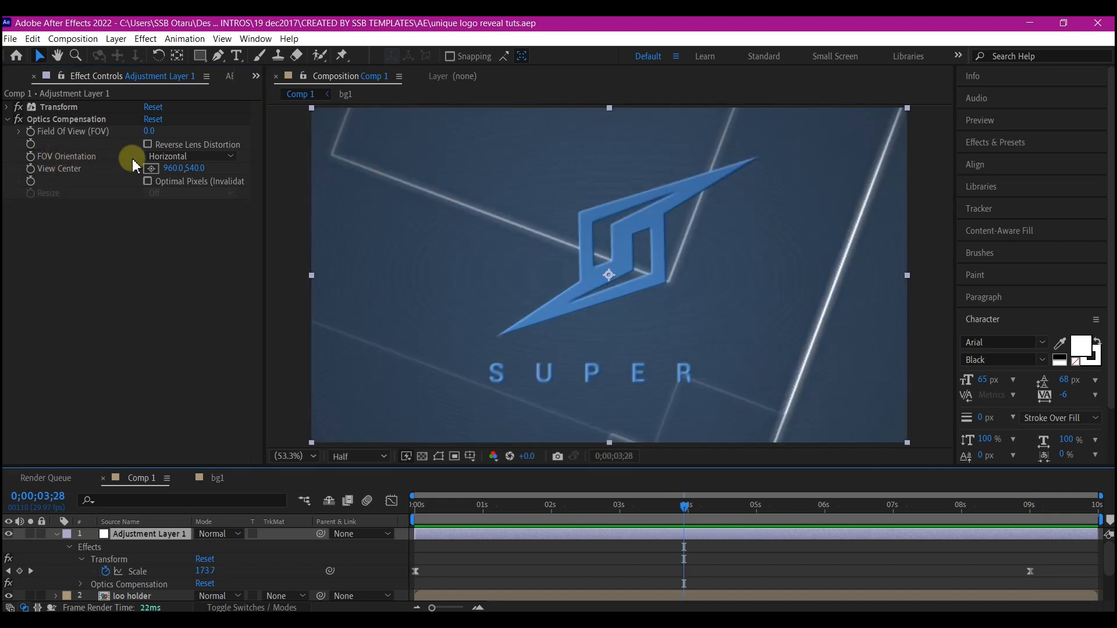
click(149, 131)
text(10)
key(Return)
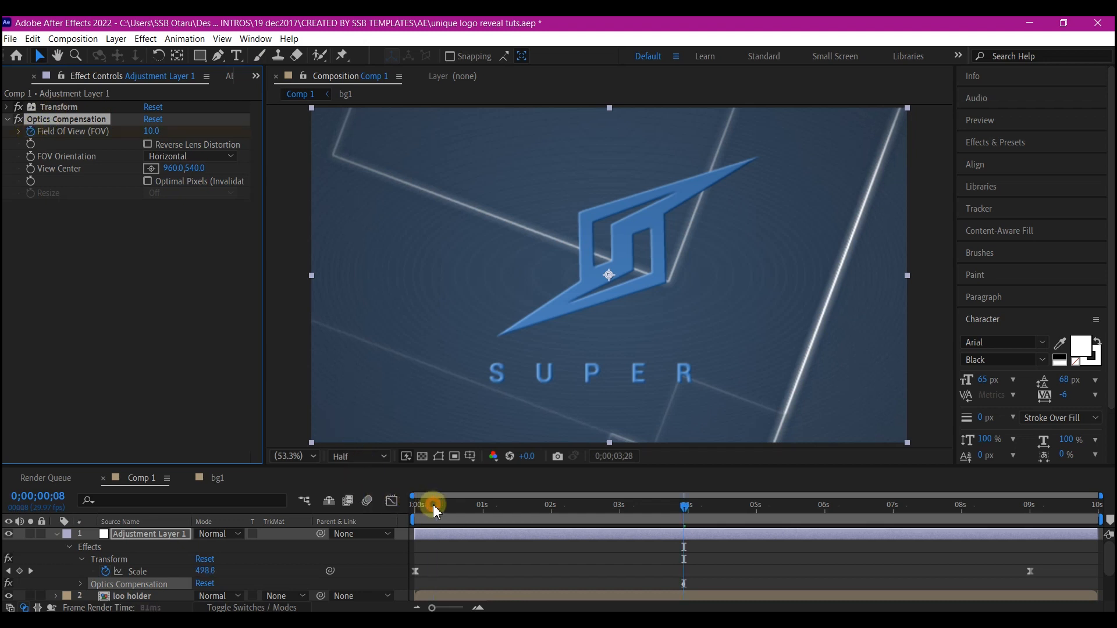
- Set the Optics Compensation Field Of View to 120 on the first frame and enable Reverse Lens Distortion
drag(436, 510, 399, 510)
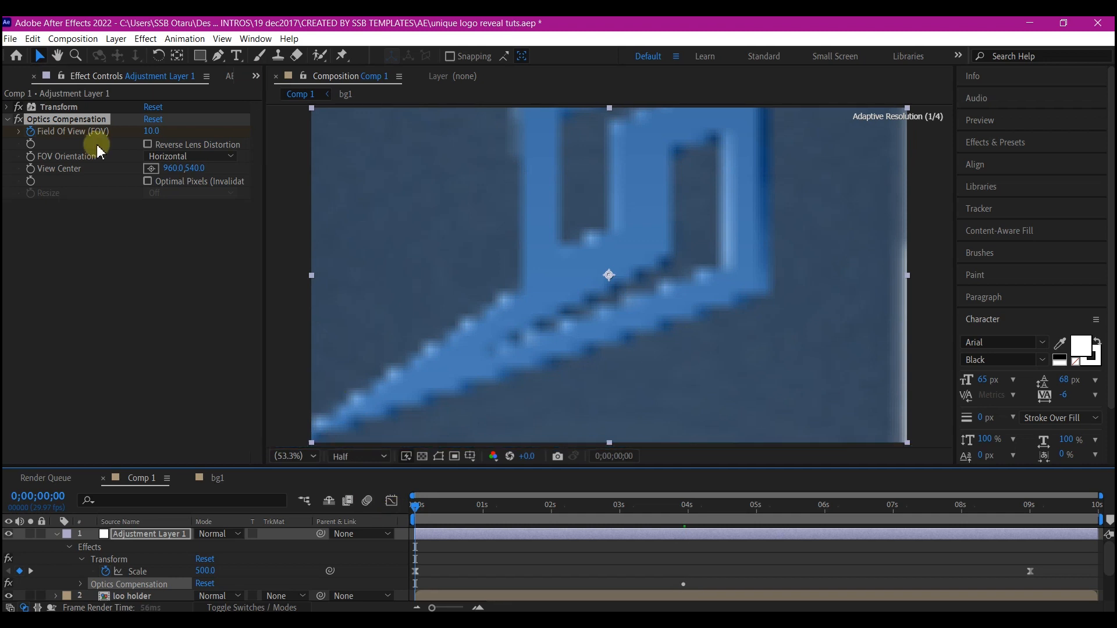
click(151, 132)
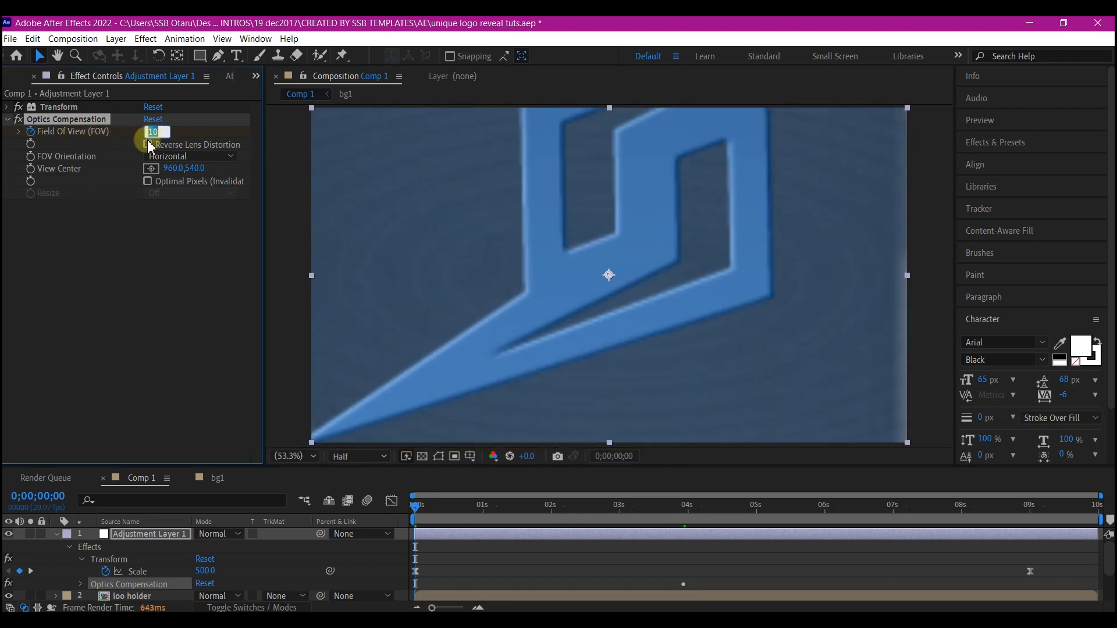
text(120)
key(Return)
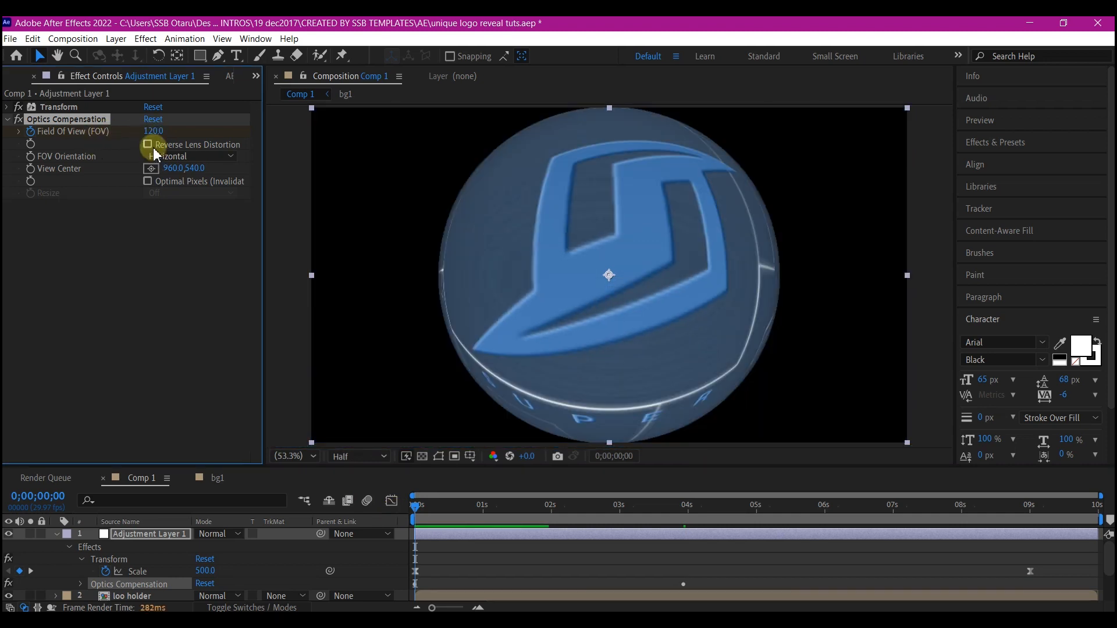
click(149, 146)
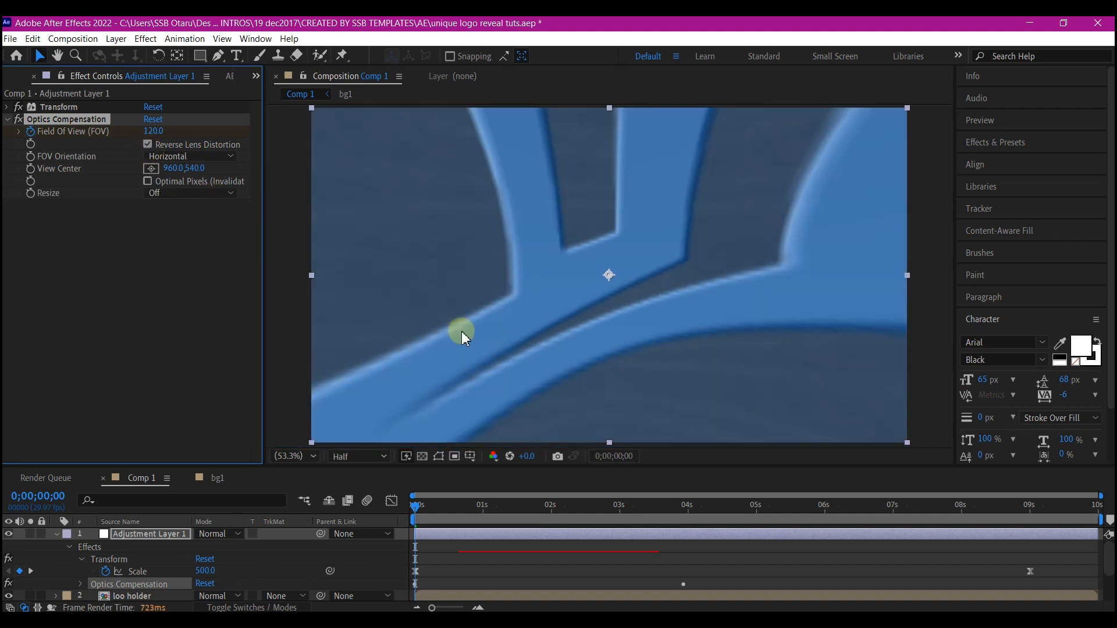
- Apply the CC Lens effect to Adjustment Layer 1 and collapse its Optics Compensation settings
click(432, 539)
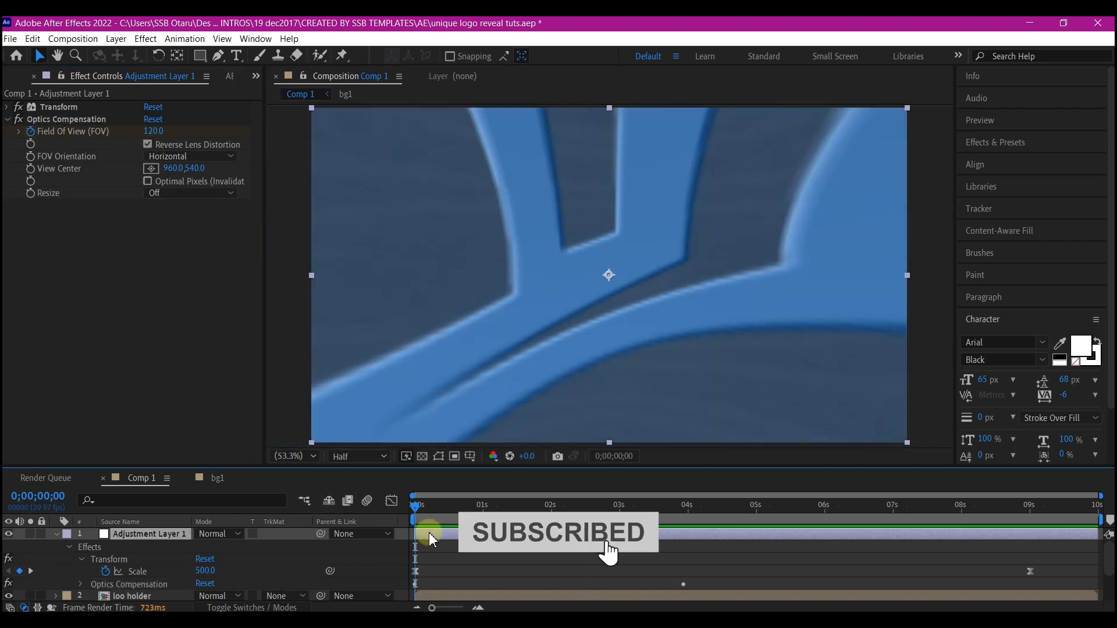
key(ctrl+space)
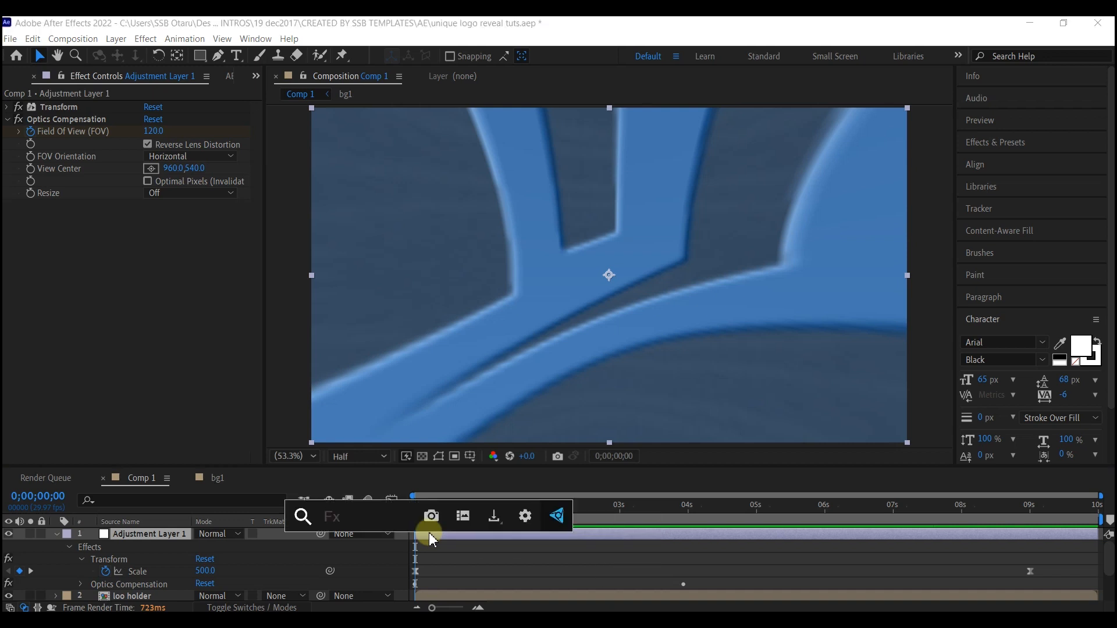
text(cc len)
click(346, 467)
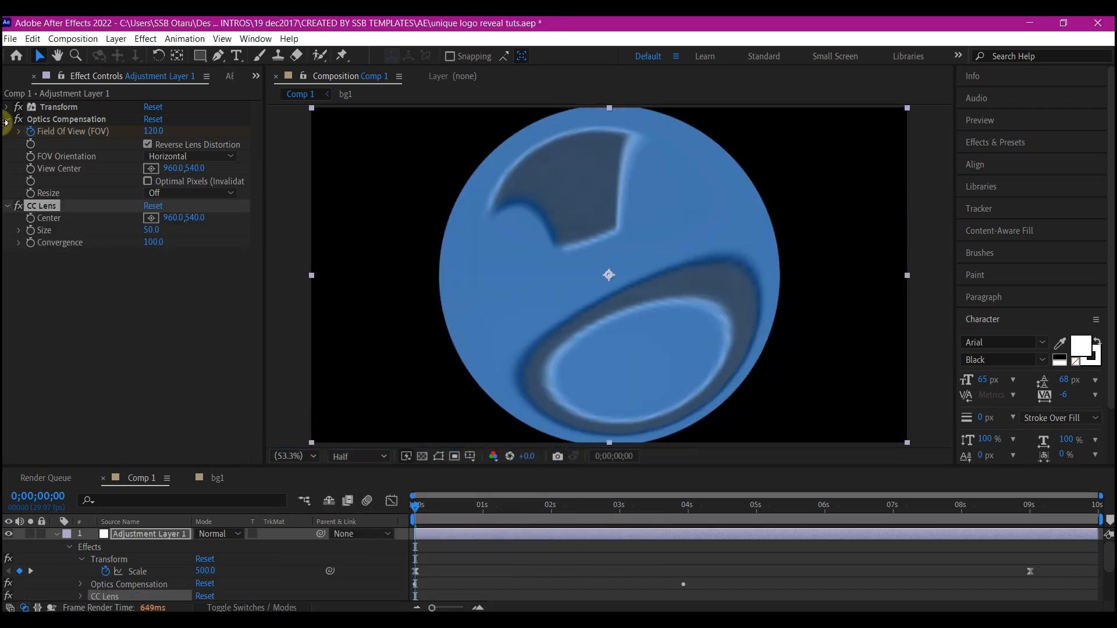
click(8, 119)
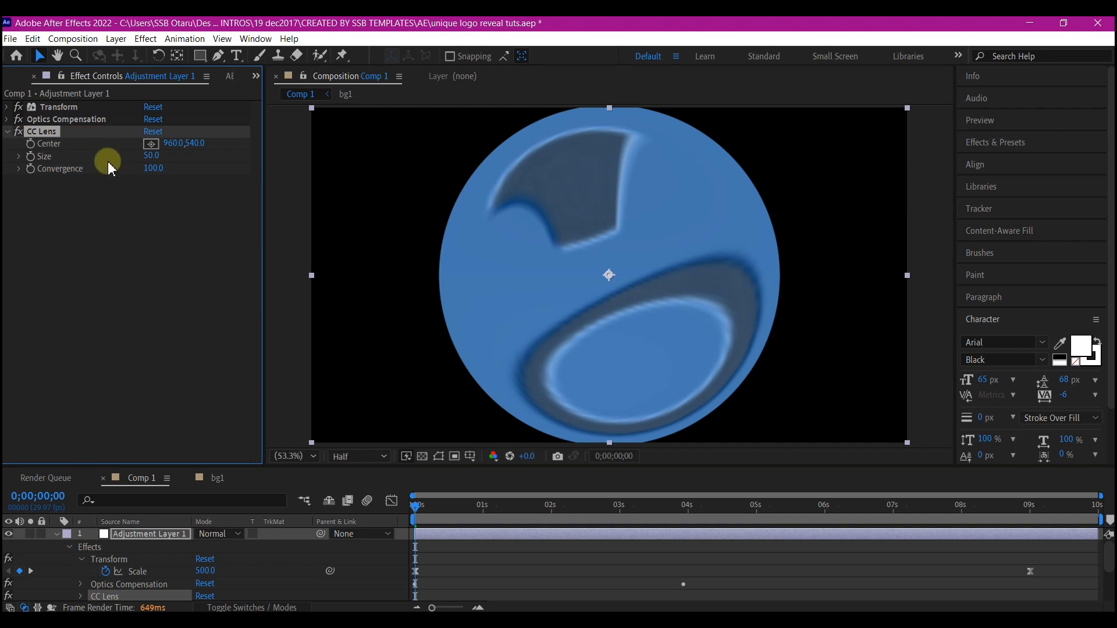
- Keyframe the CC Lens Size at 120 on the first frame
key(space)
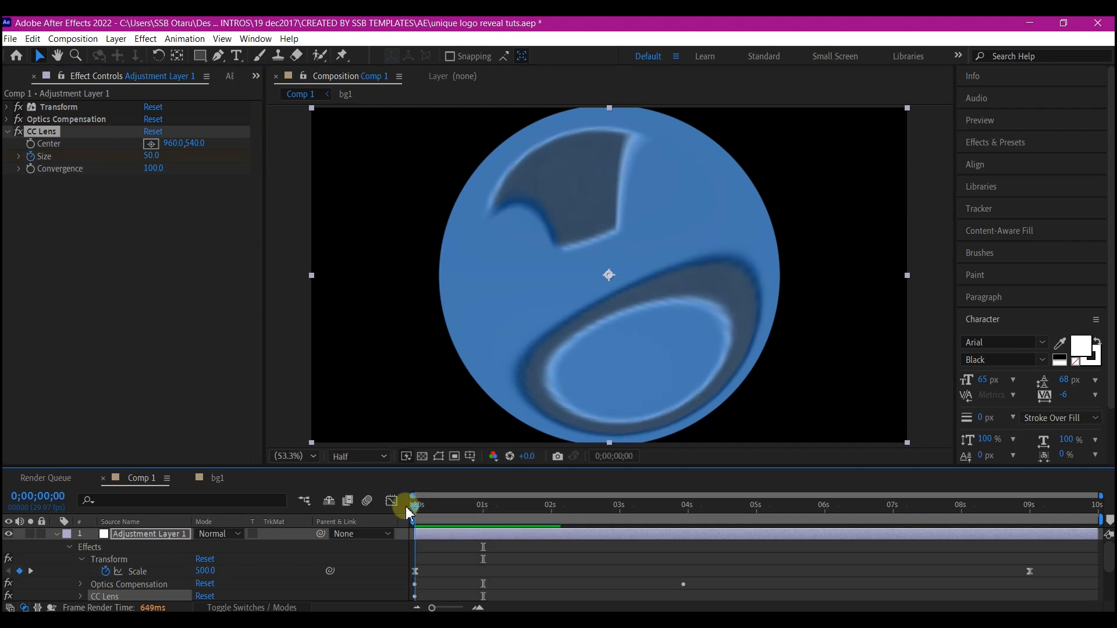
click(406, 512)
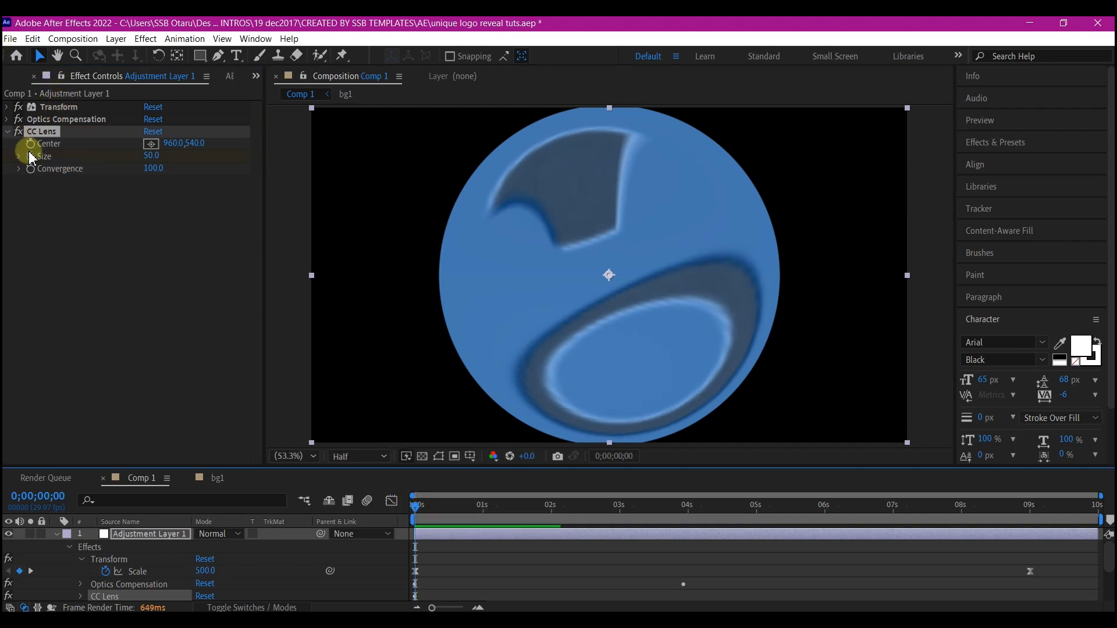
click(151, 156)
text(12)
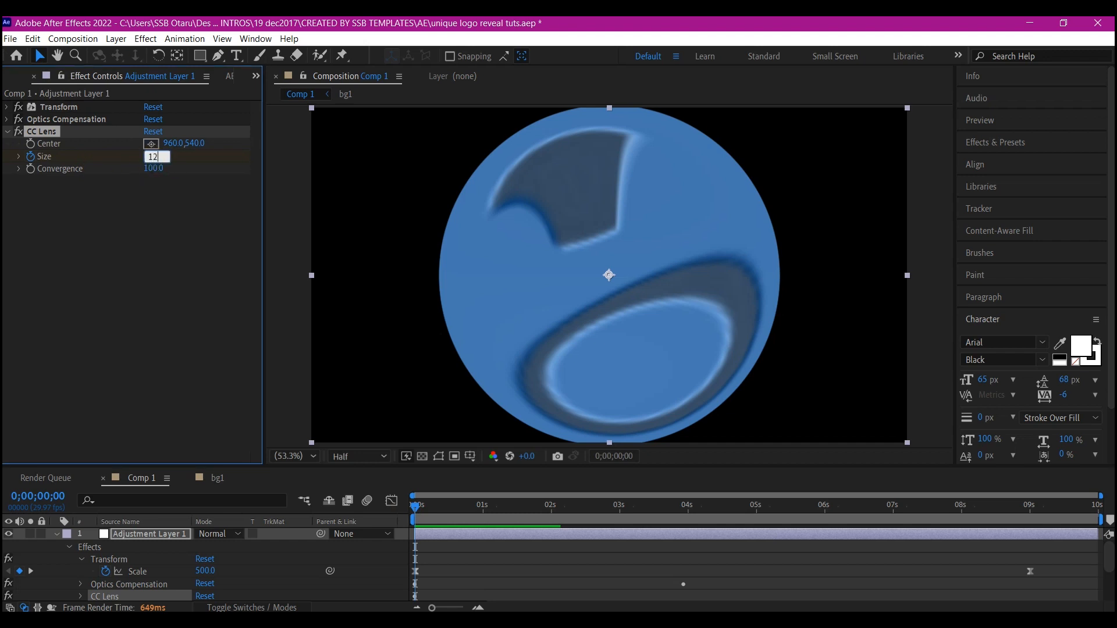
text(0)
key(Return)
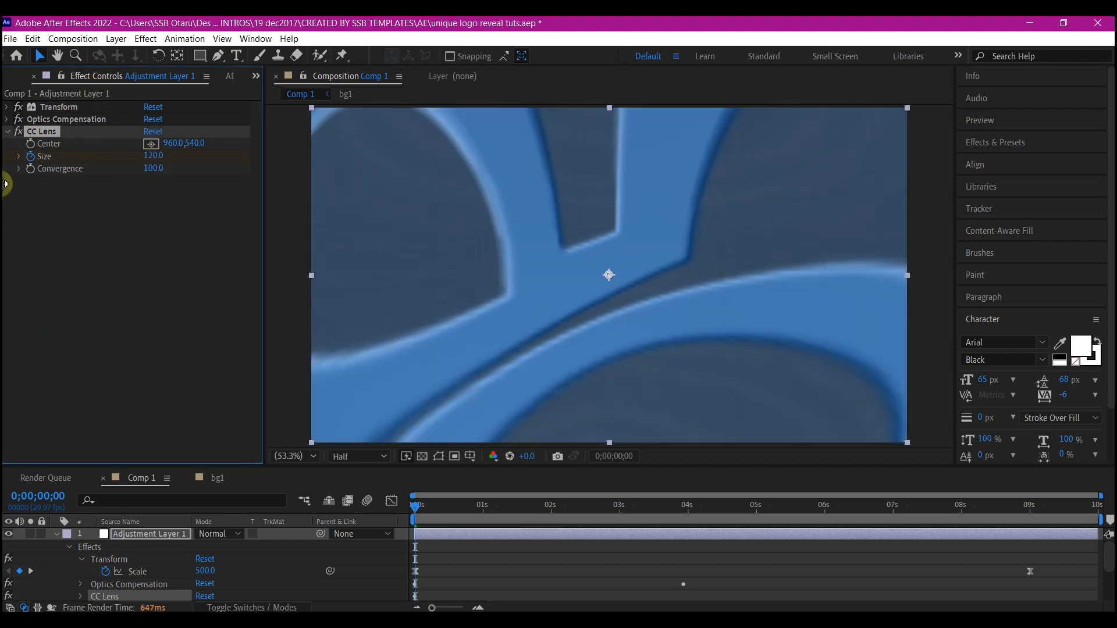
- Add a CC Lens Size keyframe of 500 at 0;00;02;00
click(552, 507)
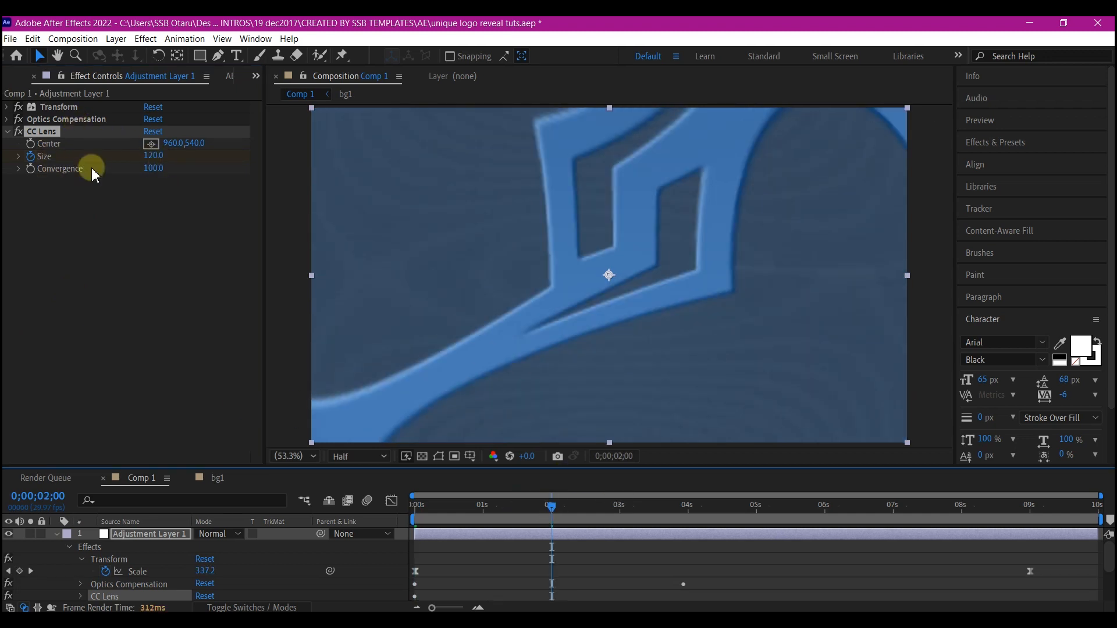
click(151, 154)
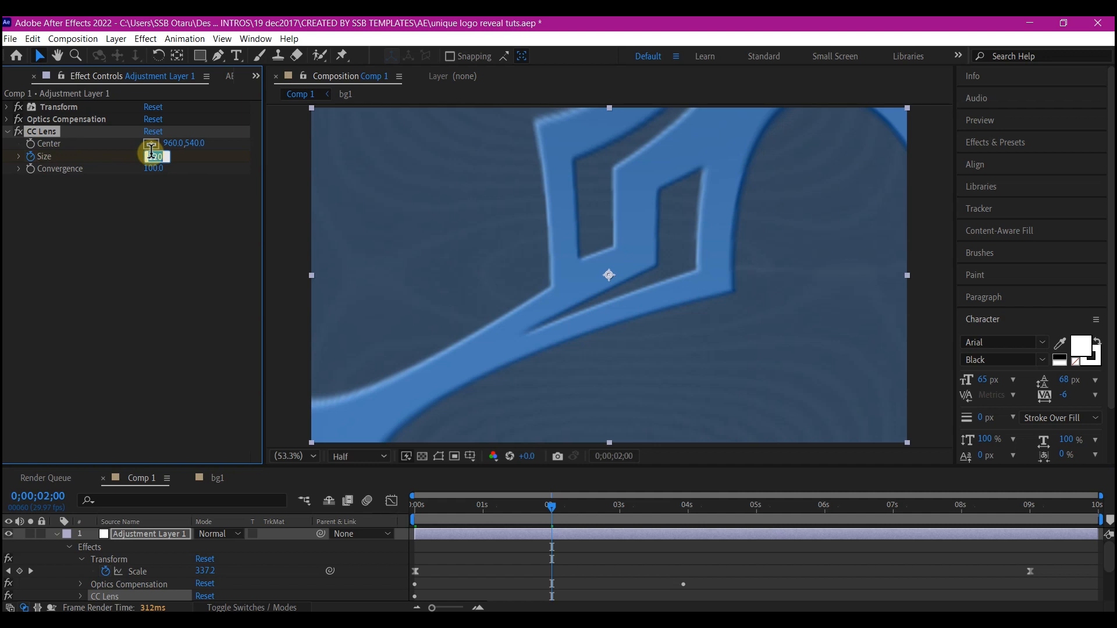
text(500)
key(Return)
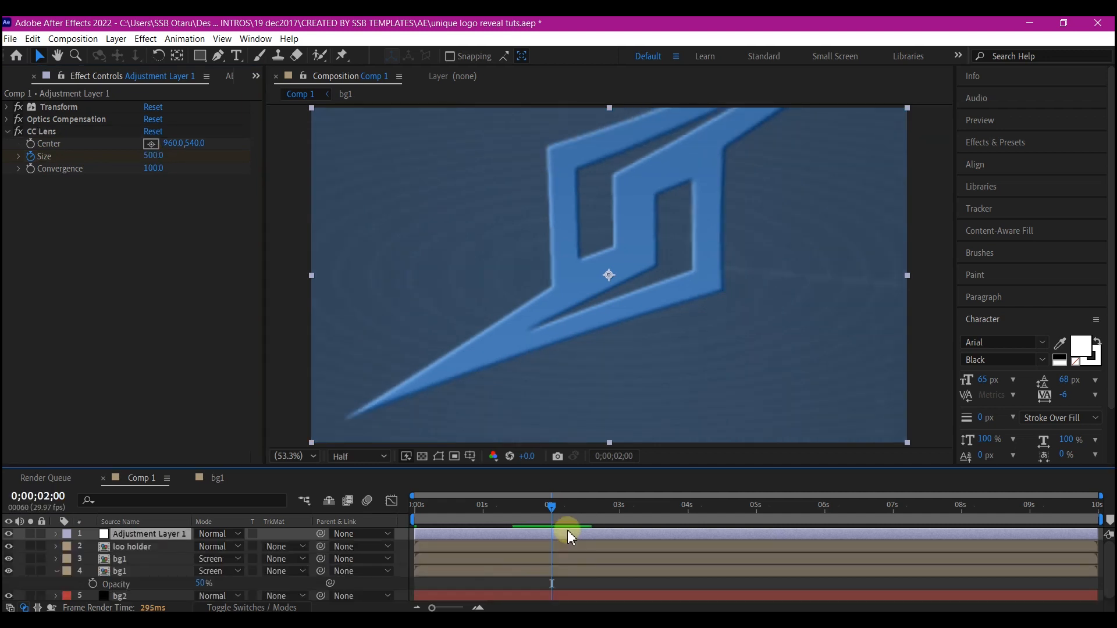
- Apply the Camera Lens Blur effect to Adjustment Layer 1 and go to the first frame of the composition
key(ctrl+space)
text(camera)
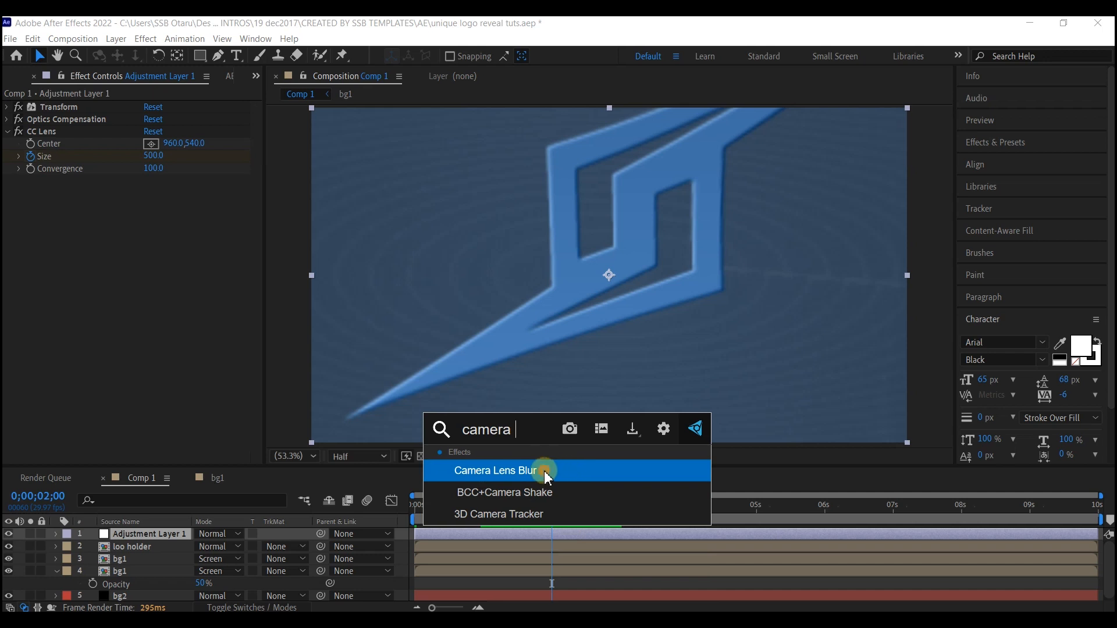
click(543, 470)
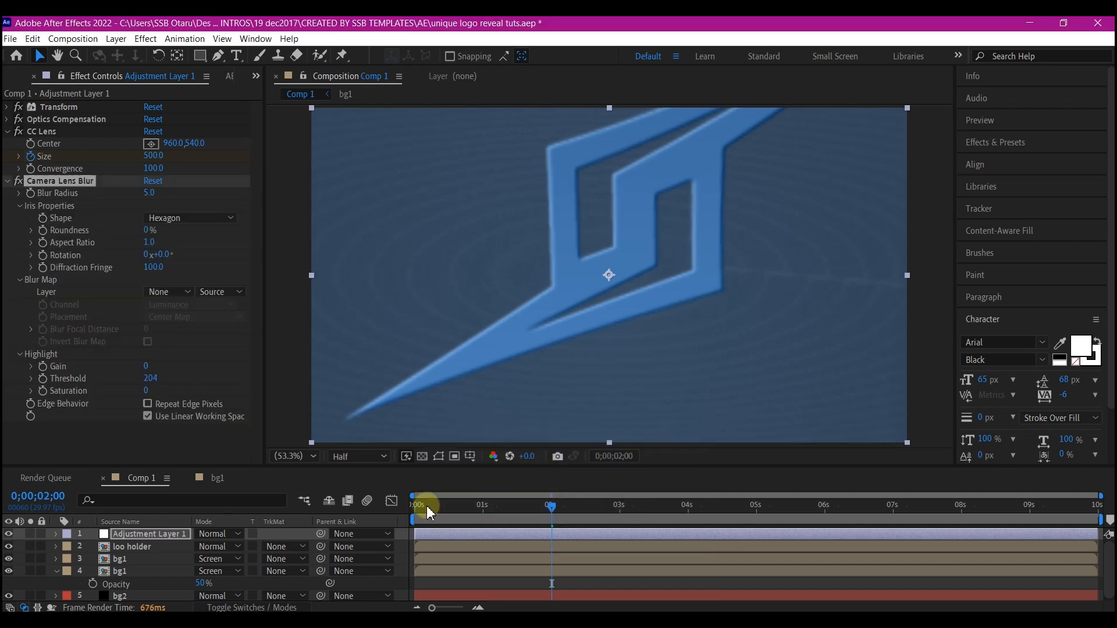
click(413, 510)
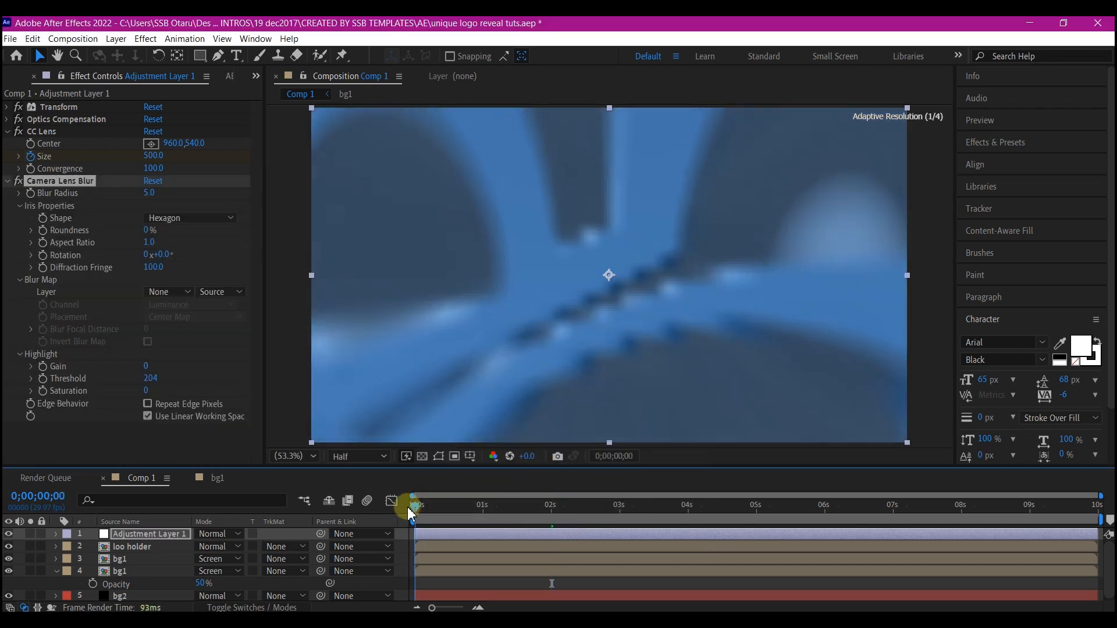
- Collapse the CC Lens settings and keyframe the Camera Lens Blur's Blur Radius at 50 on the first frame
click(8, 131)
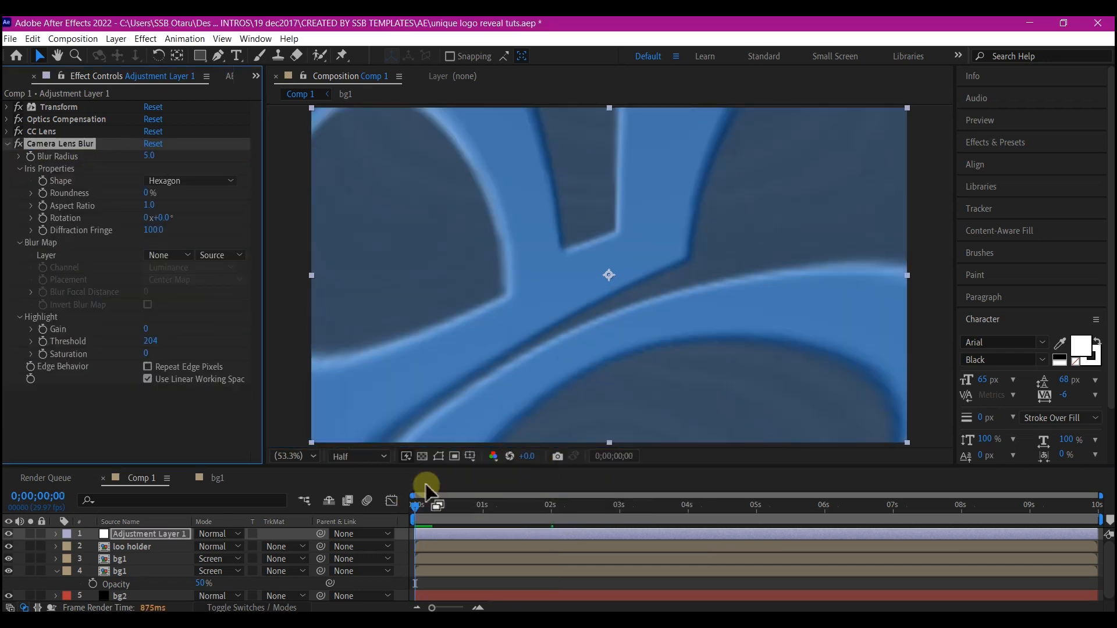
click(32, 156)
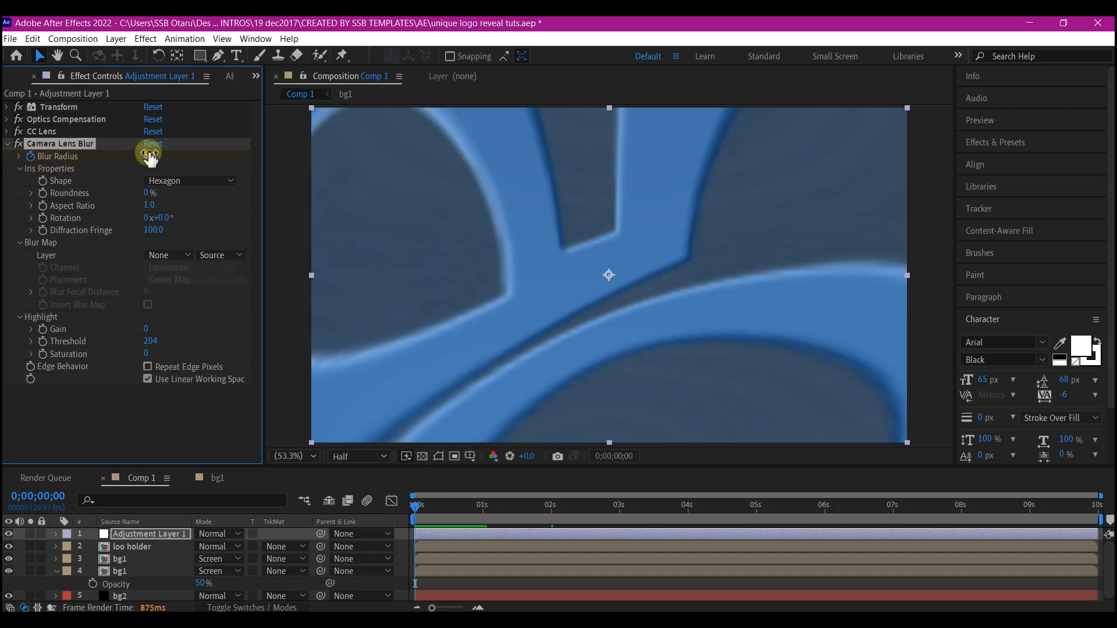
drag(149, 153, 428, 429)
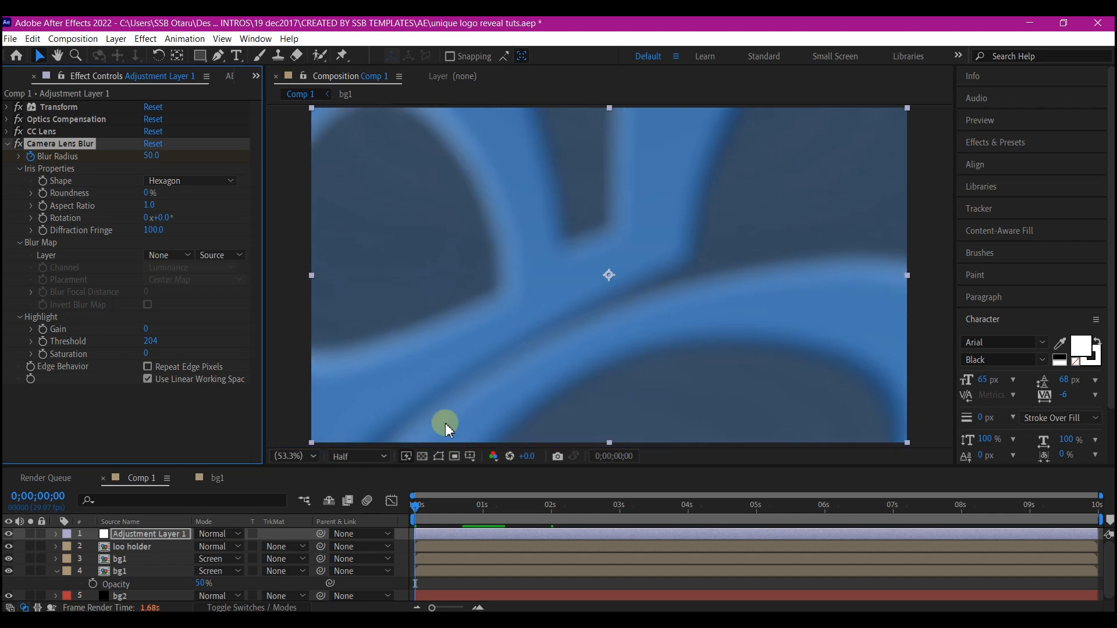
- Add a Blur Radius keyframe of 0 at 0;00;01;00 and preview the animation
click(483, 506)
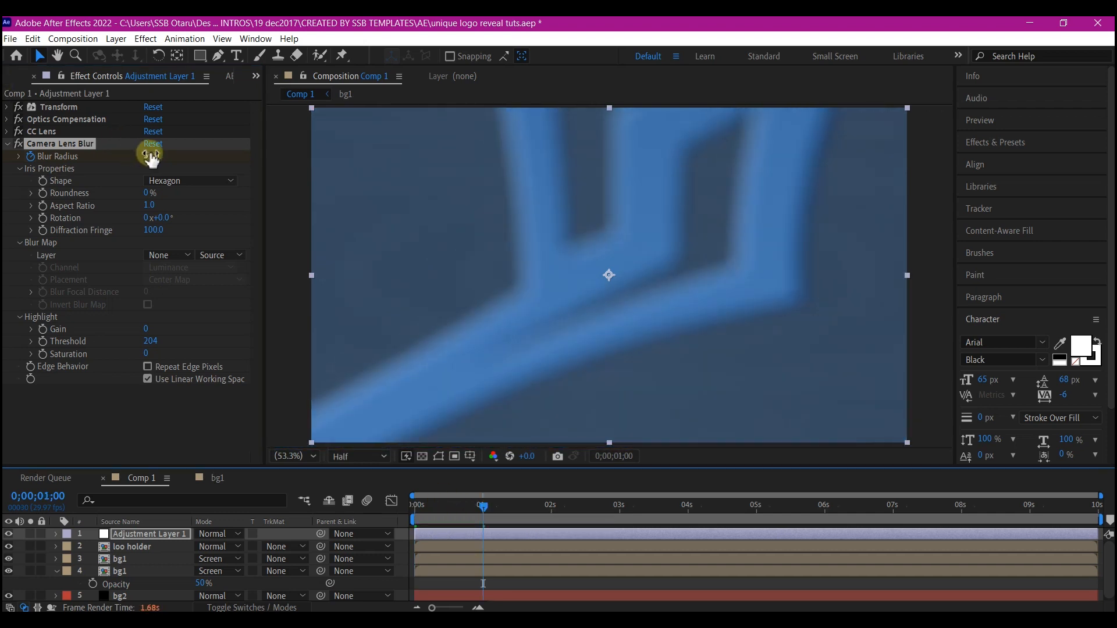
click(150, 155)
text(0)
click(150, 155)
click(383, 565)
key(space)
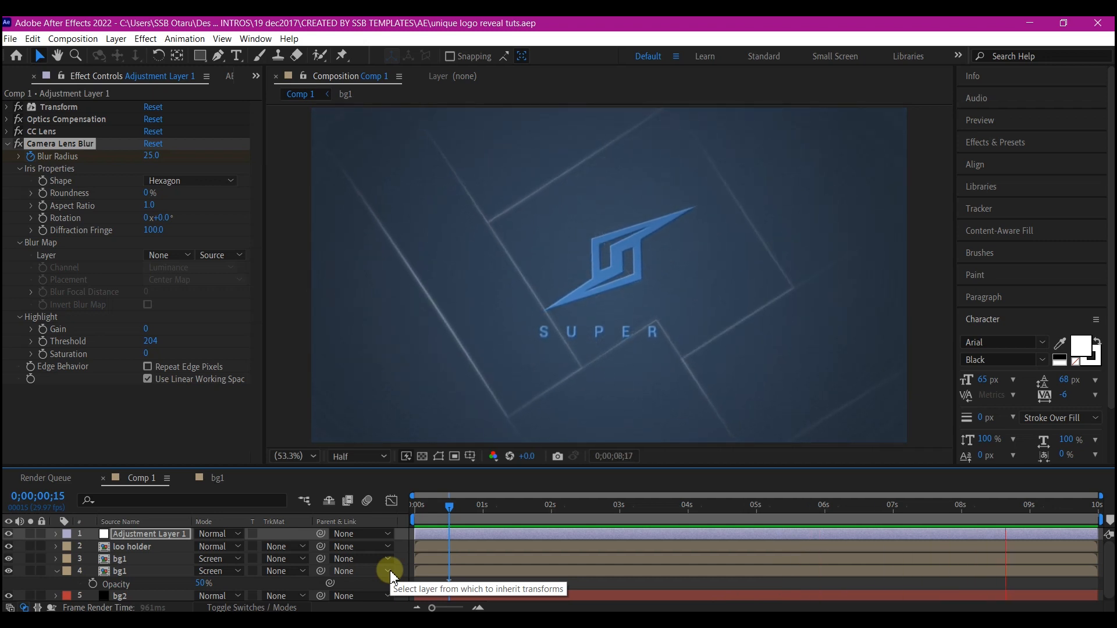
- Import the audio file purk.mp3 from the file explorer into the project
click(229, 86)
click(255, 76)
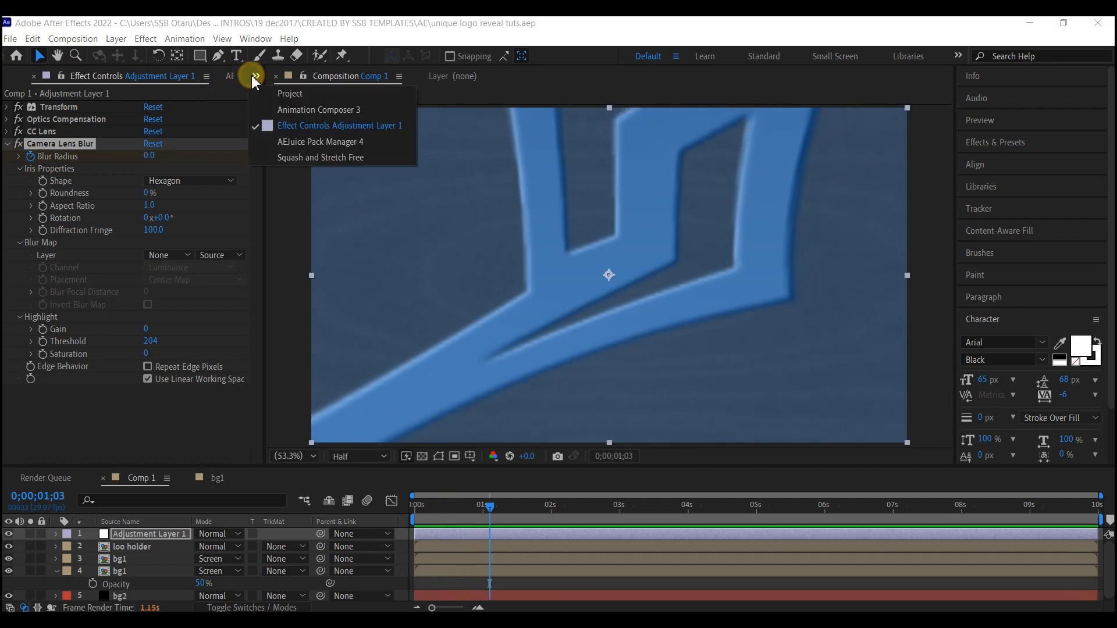
click(279, 94)
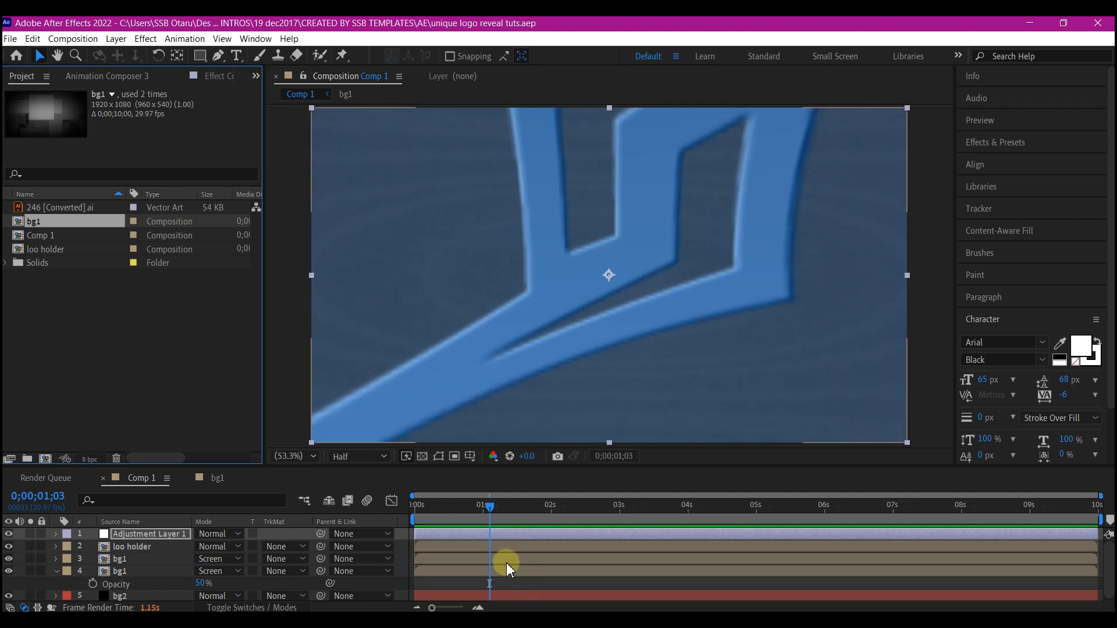
key(alt+Tab)
drag(840, 474, 101, 363)
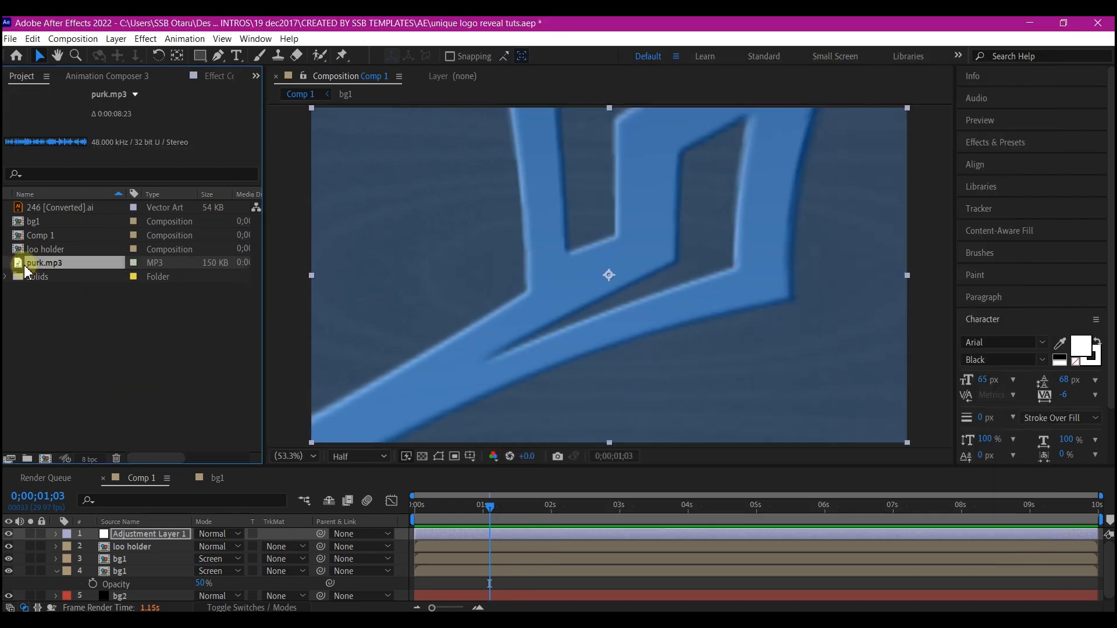
- Place purk.mp3 above Adjustment Layer 1 in Comp 1, shift it slightly after the start, and preview from the first frame
drag(26, 262, 121, 532)
drag(453, 532, 469, 532)
key(Home)
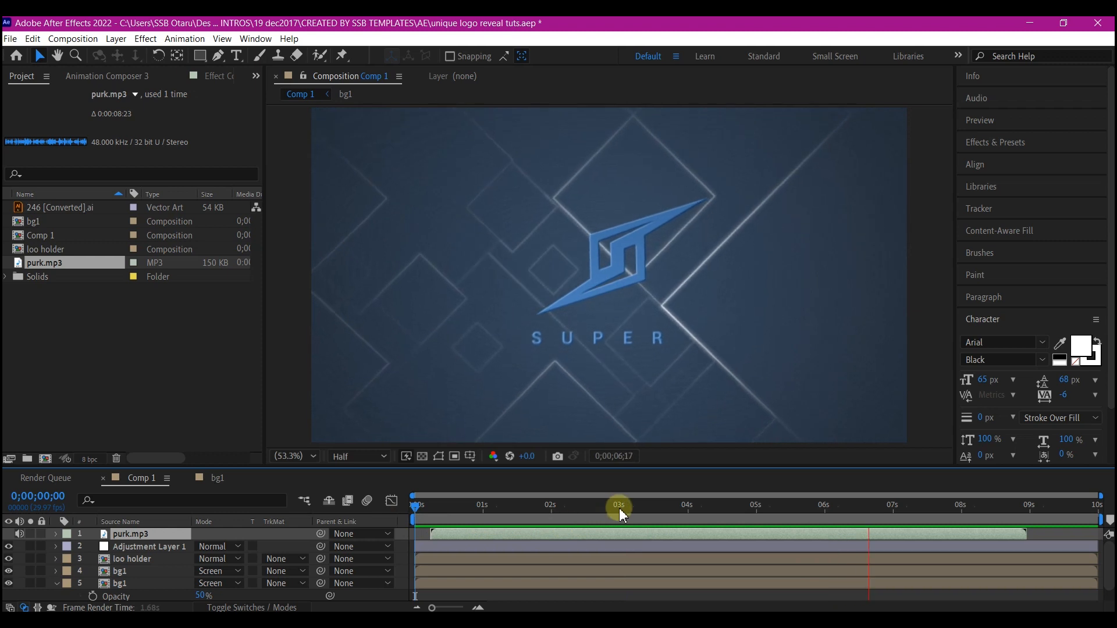
key(space)
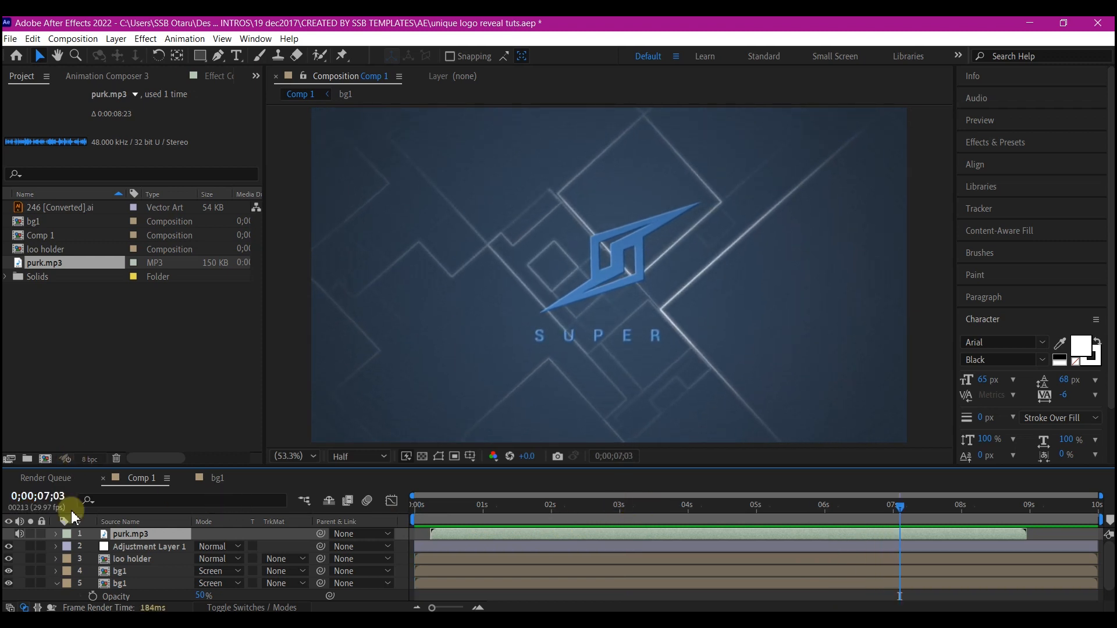
- Expand the purk.mp3 layer's audio properties to display its waveform
click(56, 534)
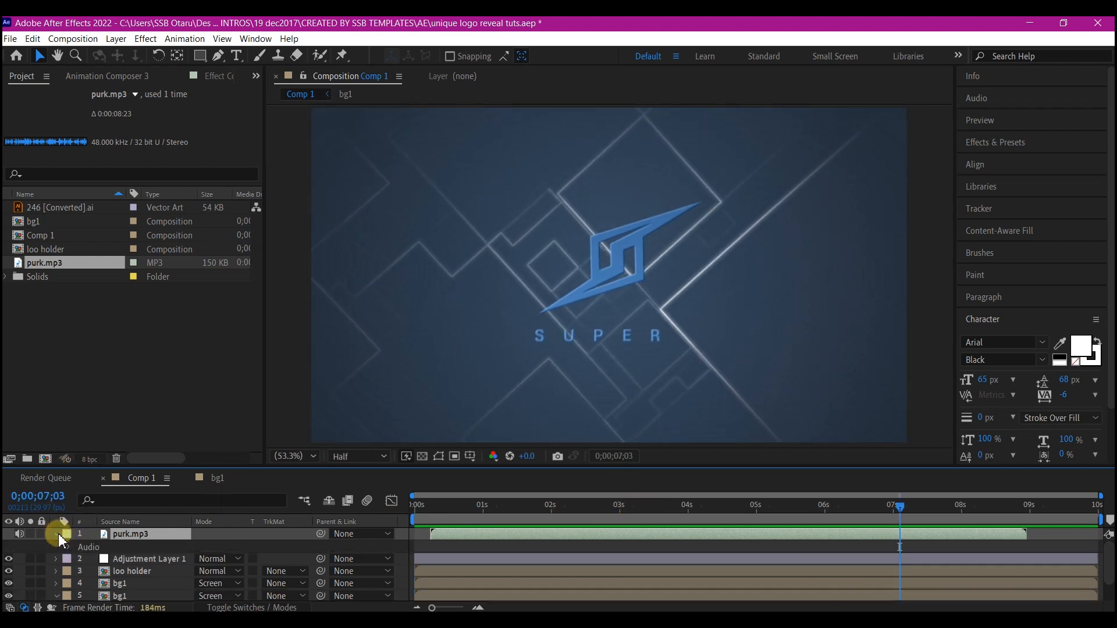
click(68, 548)
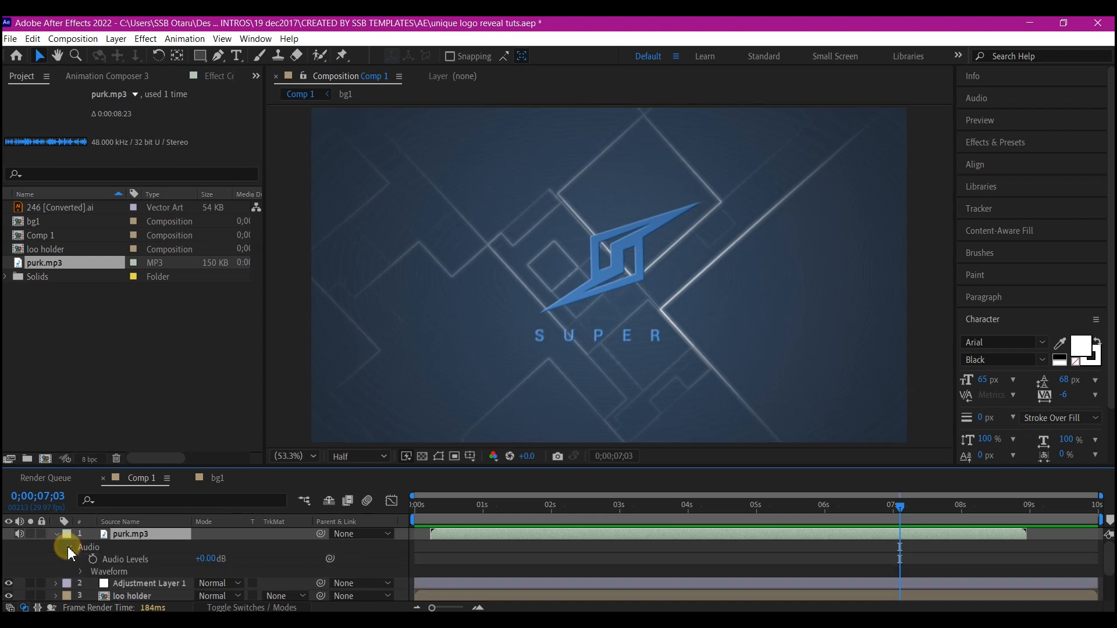
click(105, 584)
click(79, 574)
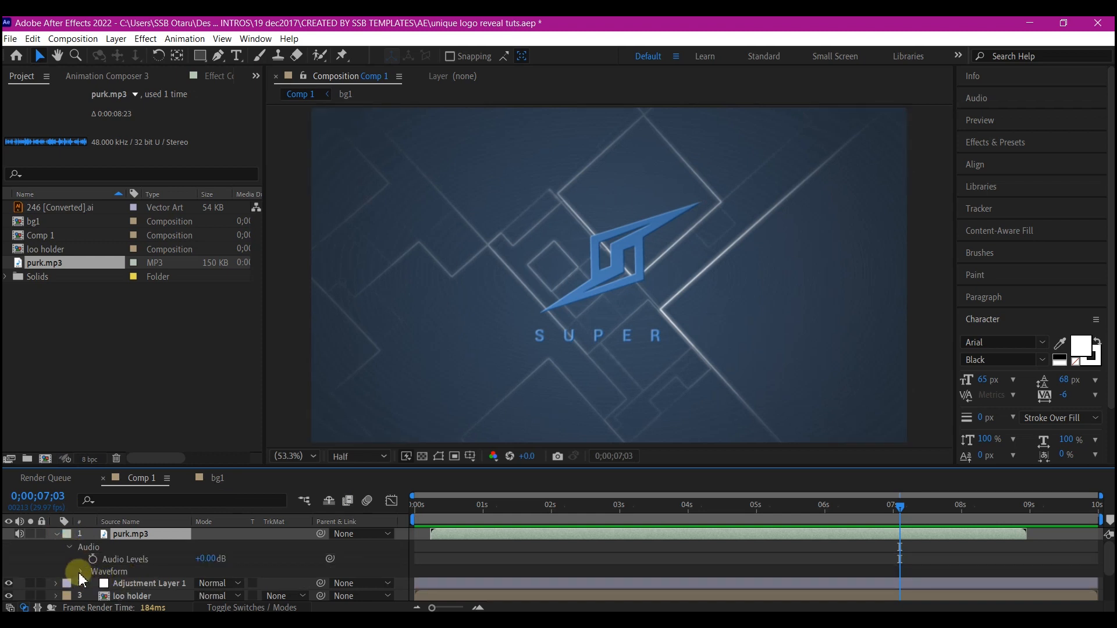
scroll(80, 573, down, 1)
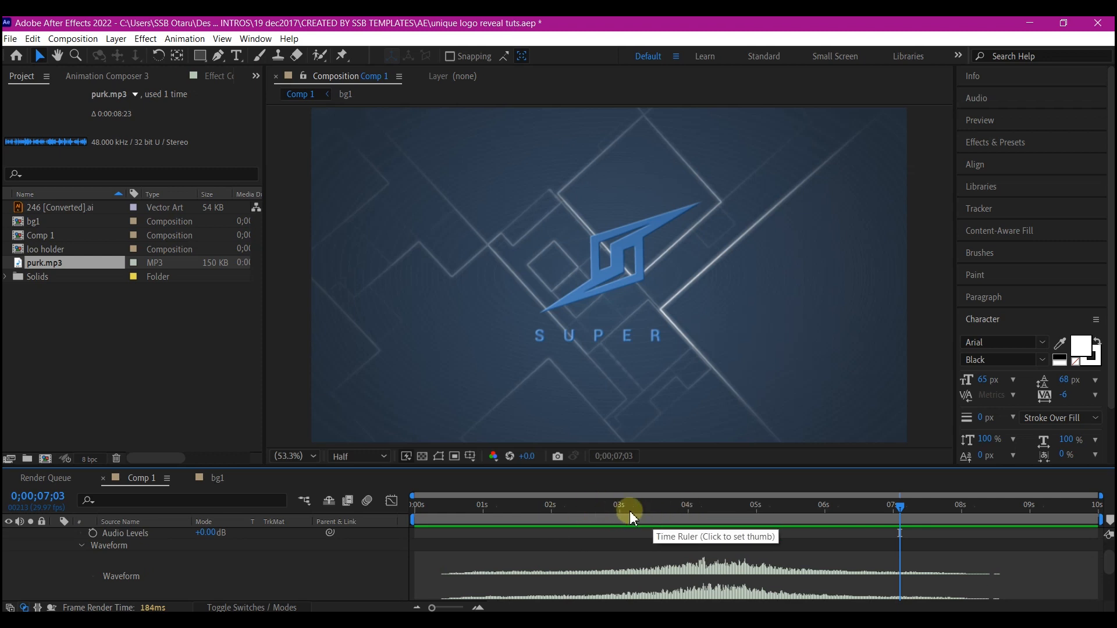
- Set Opacity keyframes on both bg1 layers at 0;00;04;01, at the audio waveform's peak
click(700, 505)
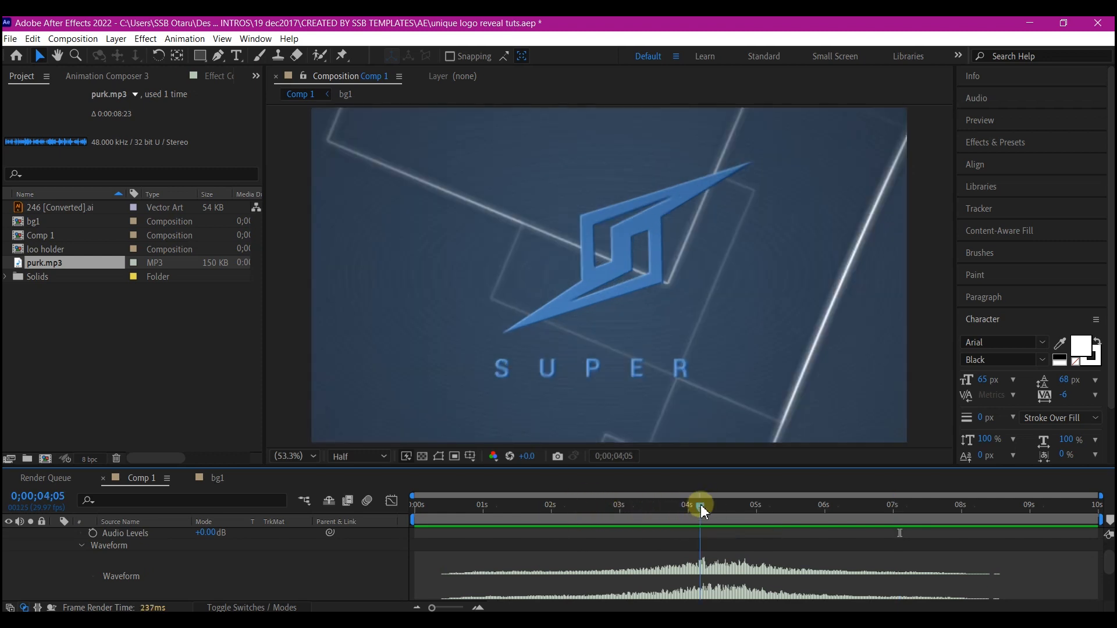
mouse_move(700, 505)
mouse_down()
mouse_move(715, 509)
mouse_move(694, 517)
mouse_up()
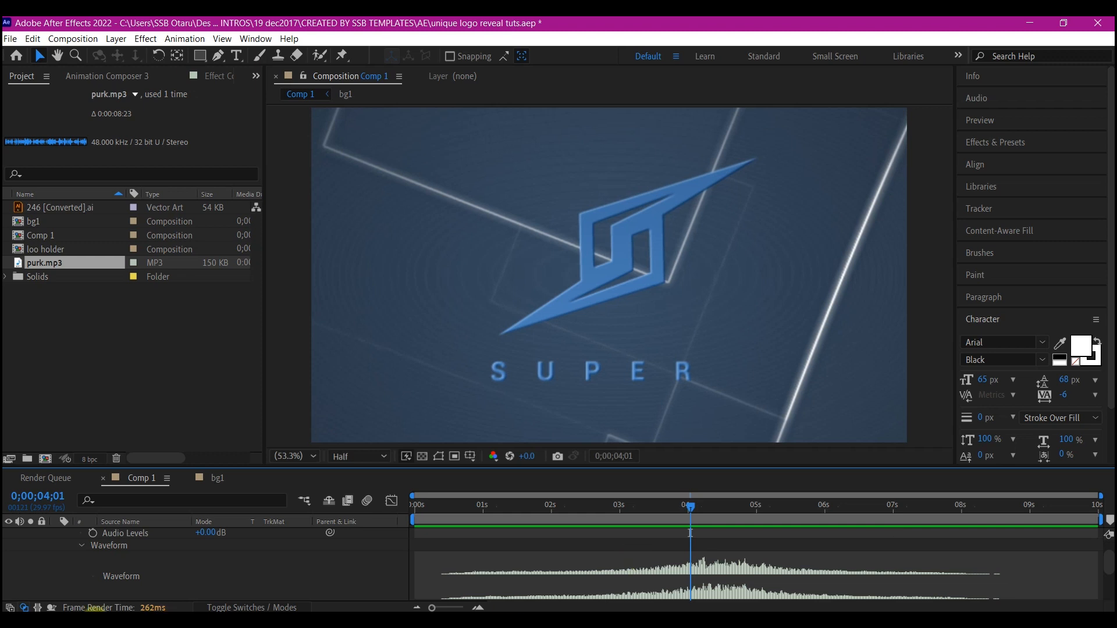
scroll(172, 562, up, 3)
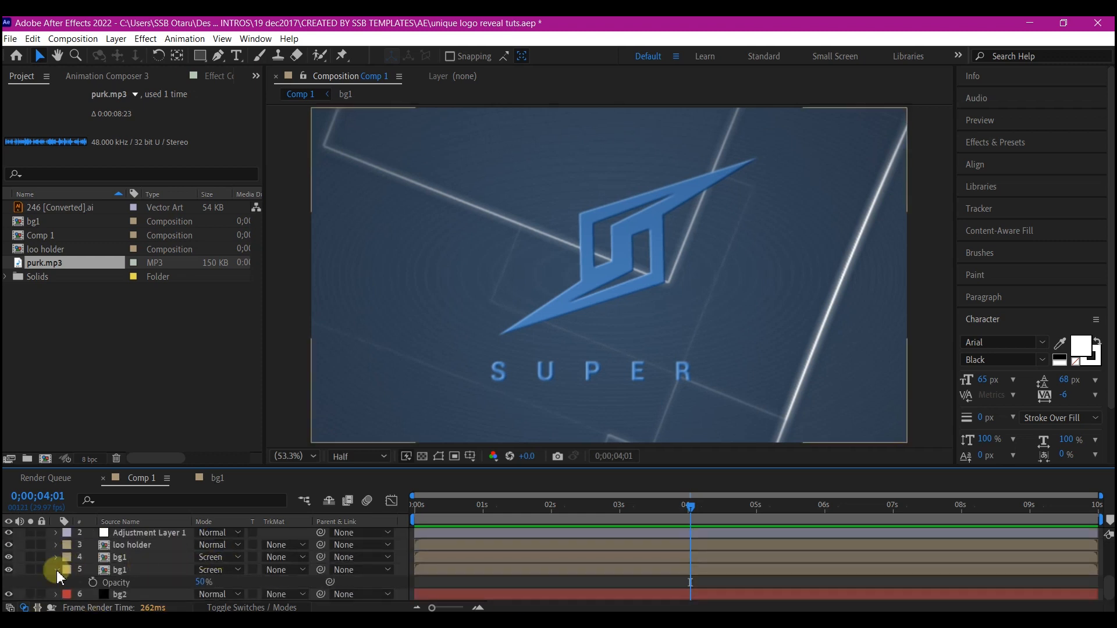
click(118, 557)
shift+click(122, 571)
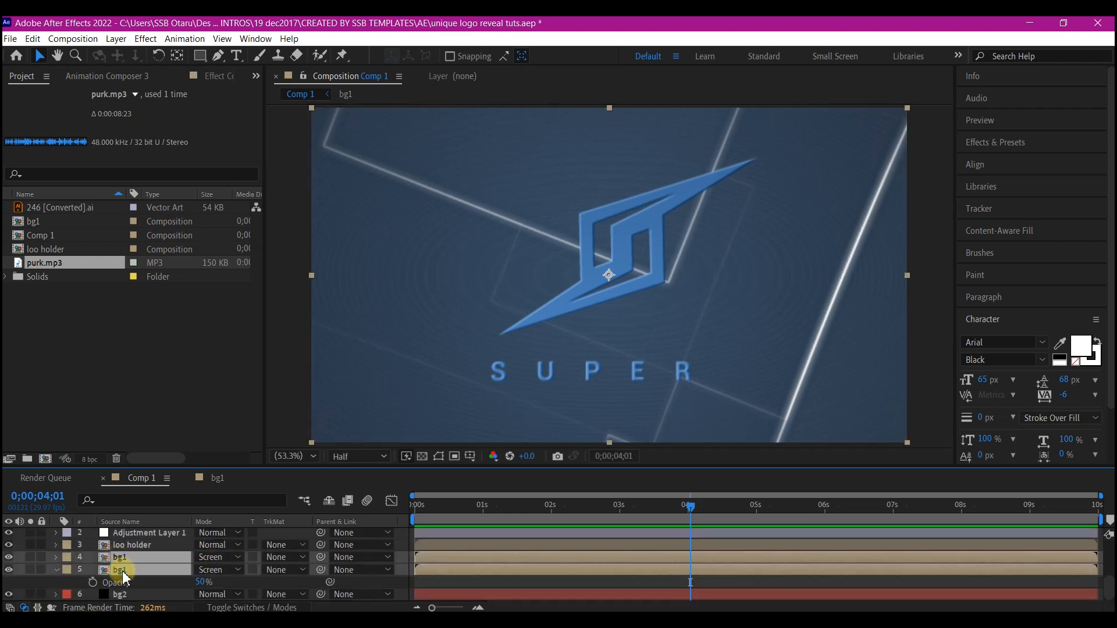
key(t)
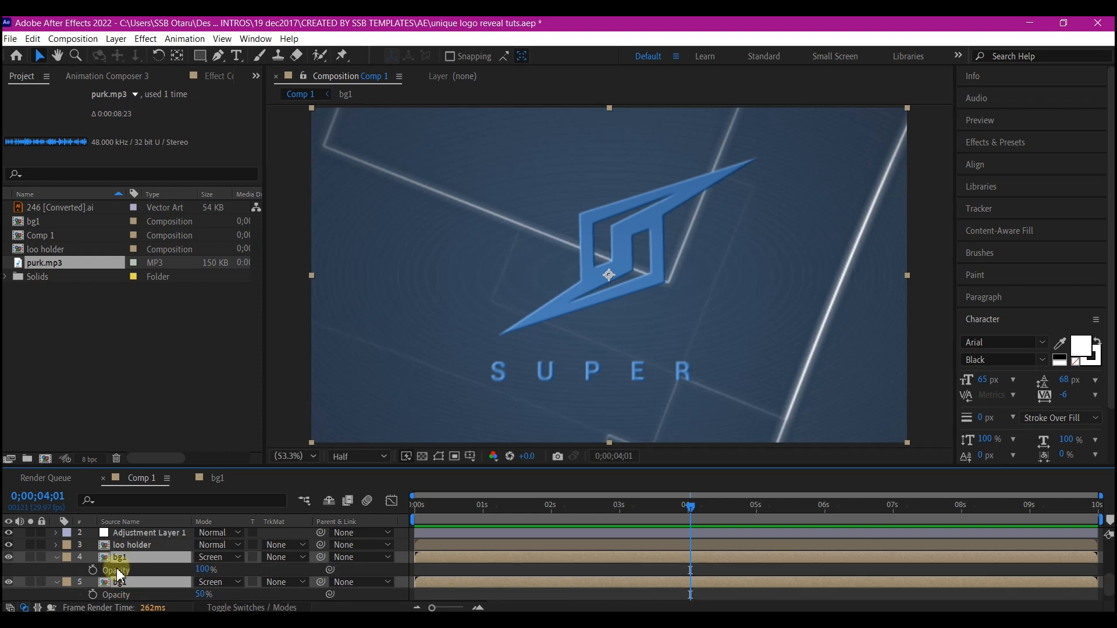
click(92, 570)
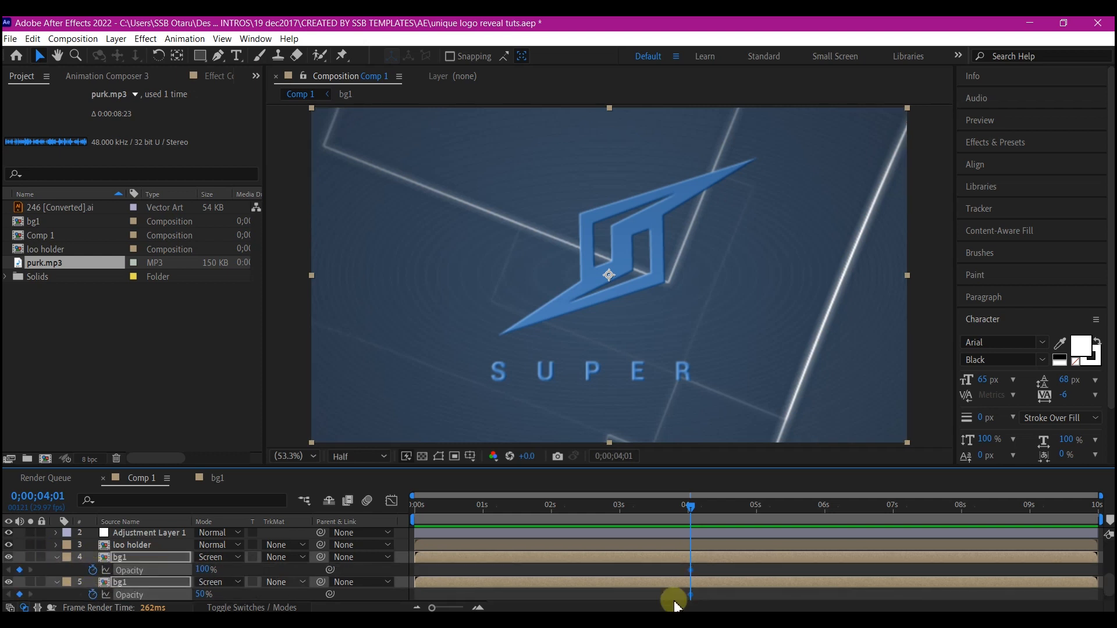
- Add an Opacity keyframe of 30% to the selected bg1 layers at 0;00;09;29
drag(1074, 516, 1096, 506)
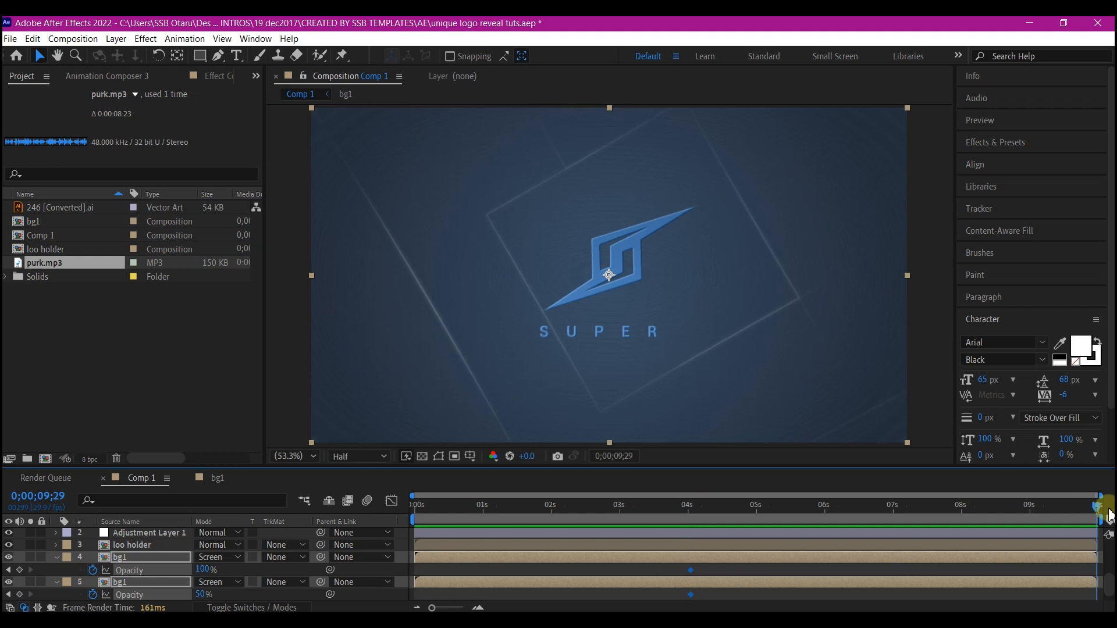
click(204, 570)
text(30)
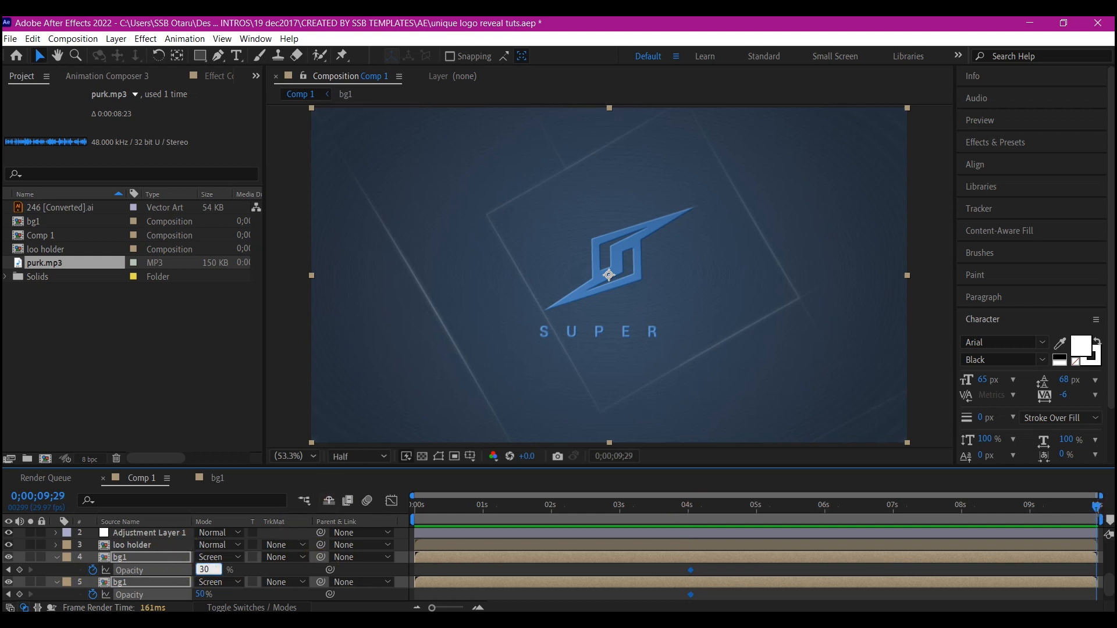
key(Return)
- Duplicate the loo holder layer and show the copy's effect controls
scroll(125, 573, up, 1)
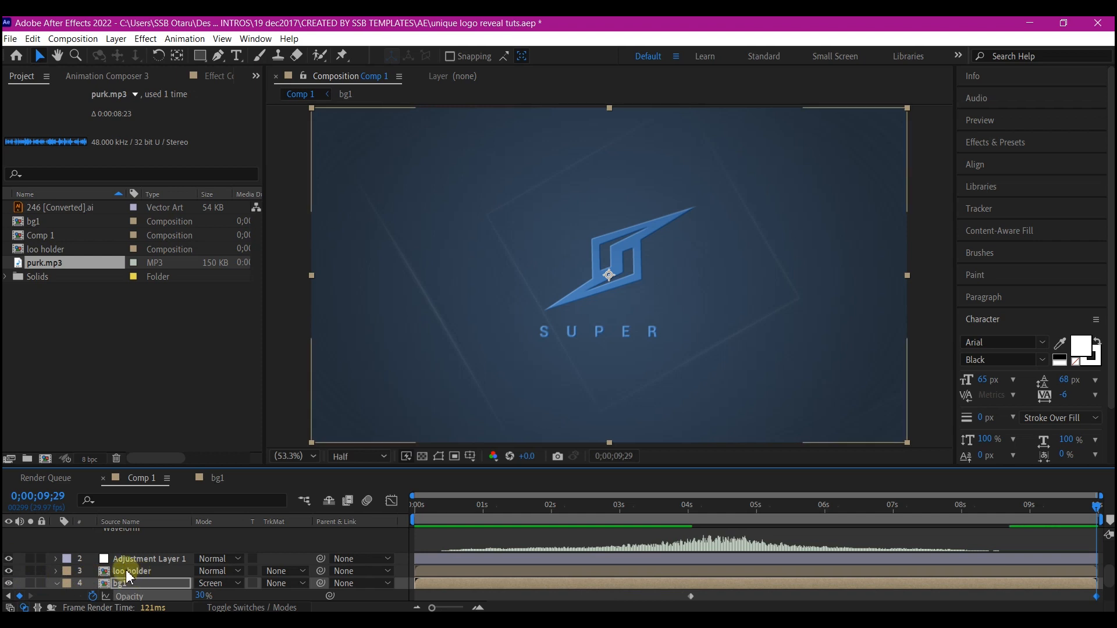
click(132, 572)
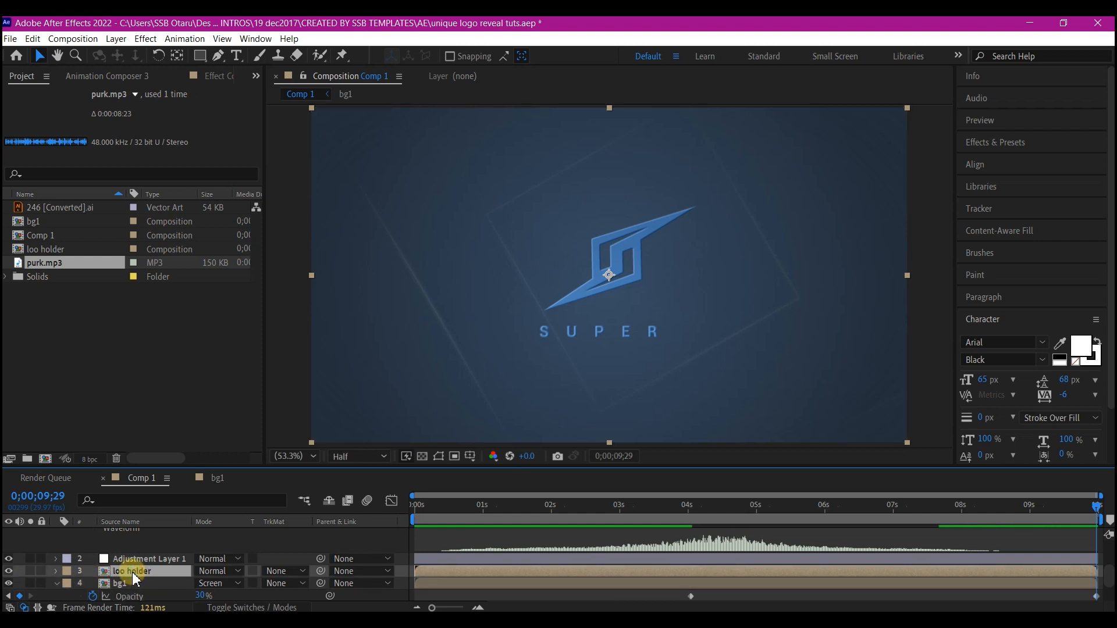
key(ctrl+d)
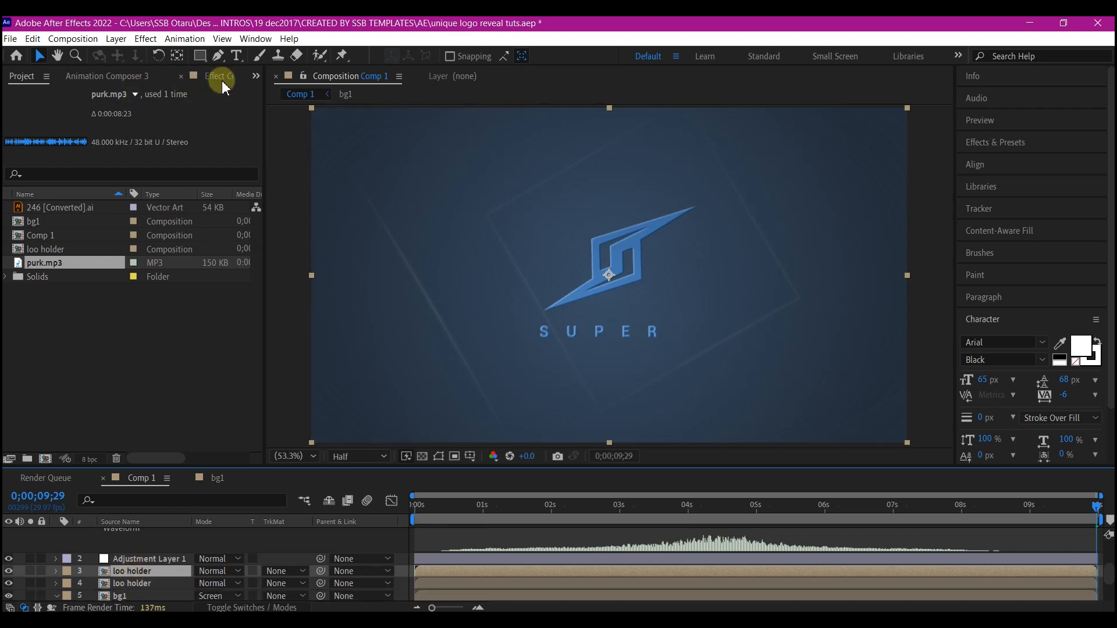
click(256, 75)
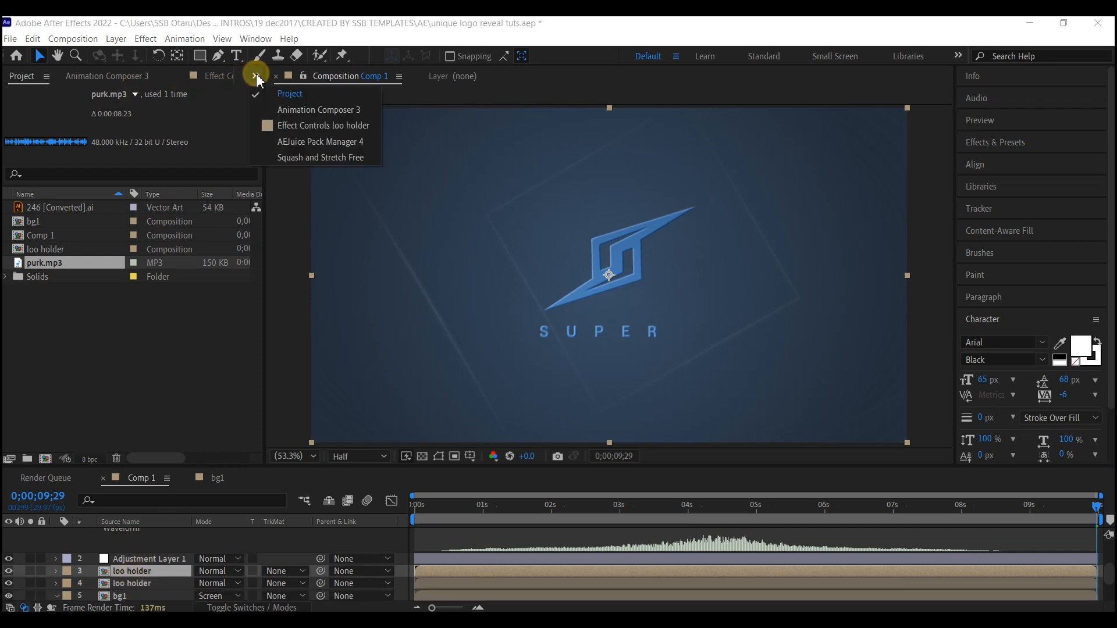
click(307, 129)
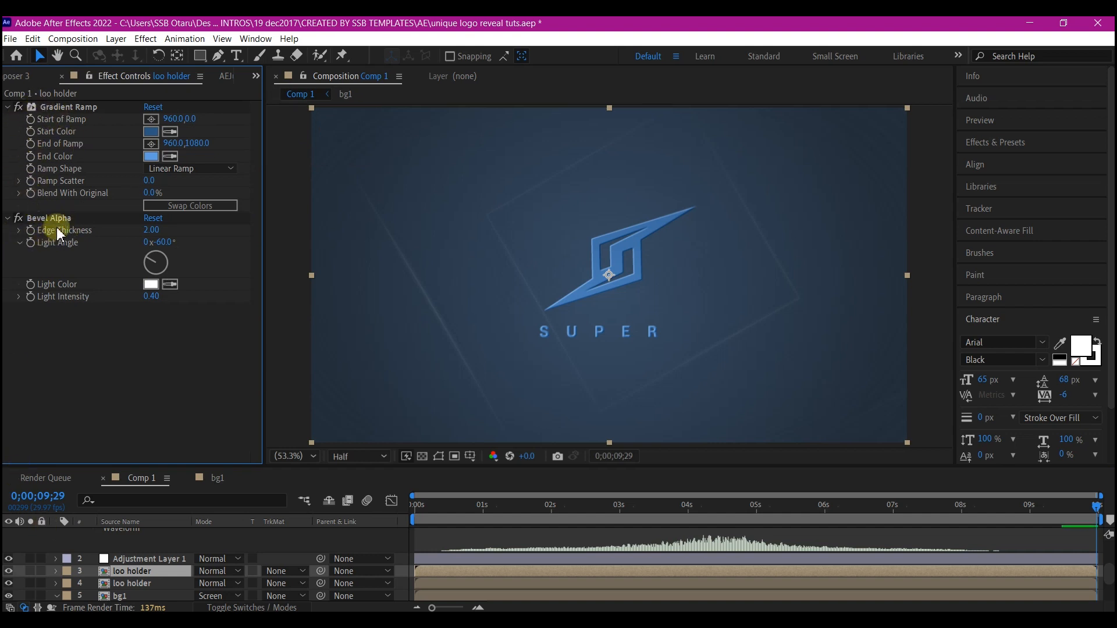
- Disable and collapse the Gradient Ramp and Bevel Alpha effects on the lower loo holder layer
click(131, 584)
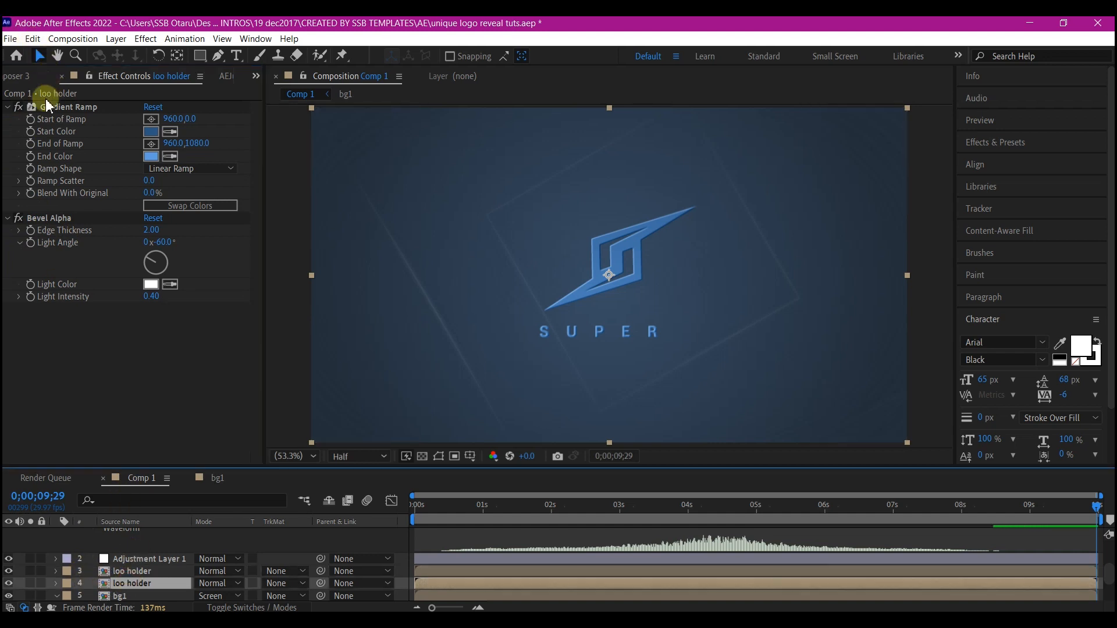
click(18, 107)
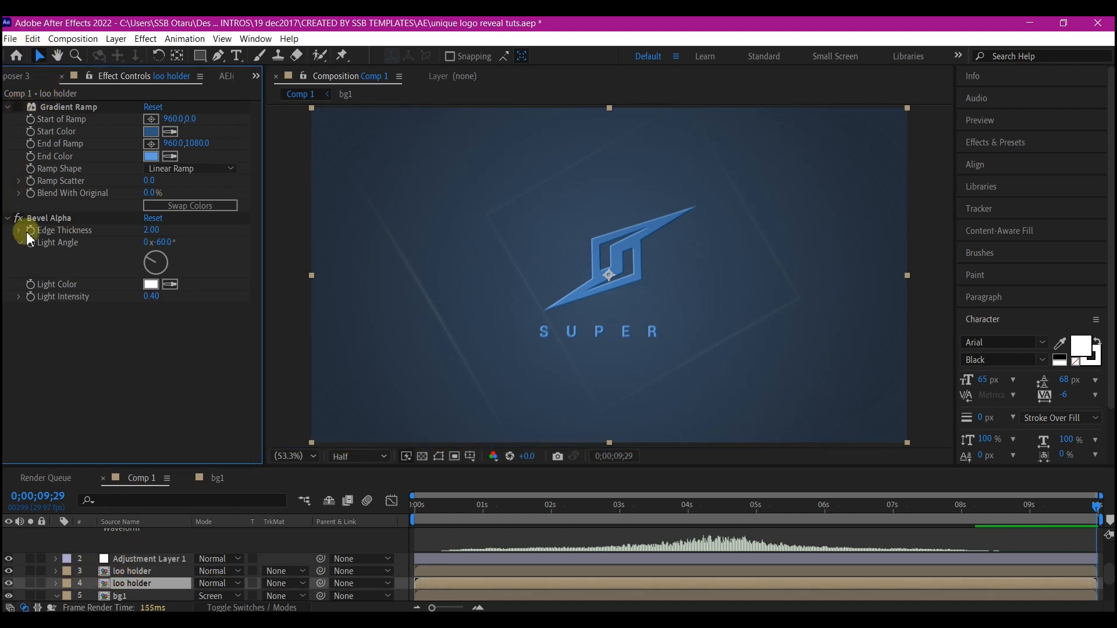
click(8, 107)
click(9, 120)
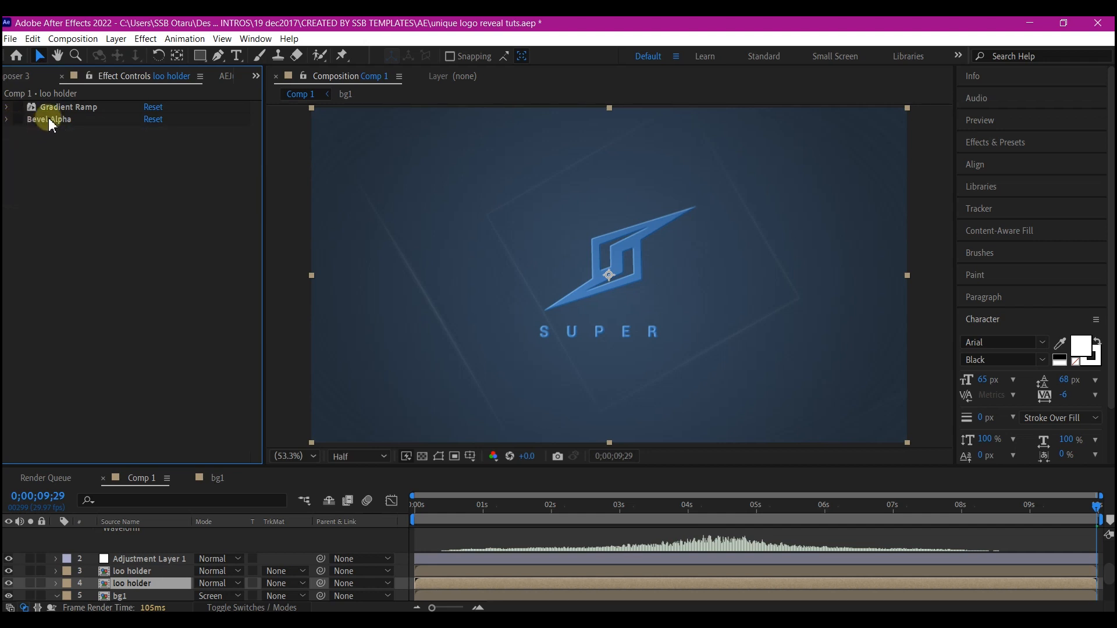
- Apply the Linear Wipe effect to the upper loo holder layer
click(154, 572)
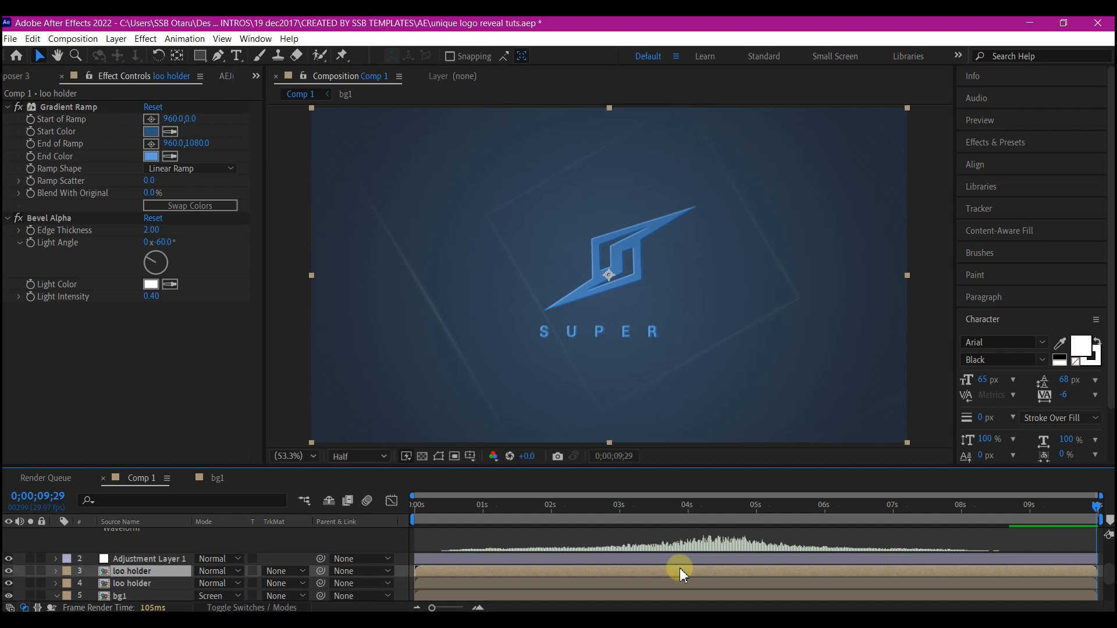
key(ctrl+space)
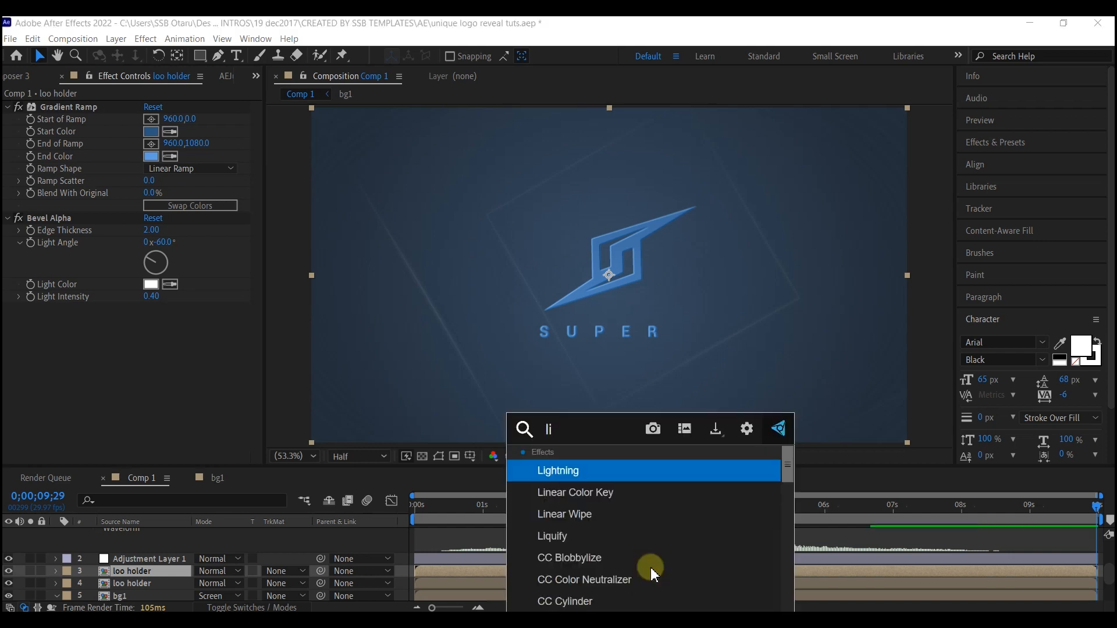
text(linea)
click(568, 493)
- Keyframe Linear Wipe's Transition Completion at 0% at 0;00;03;29 and go to 0;00;07;01
click(654, 505)
drag(665, 504, 686, 506)
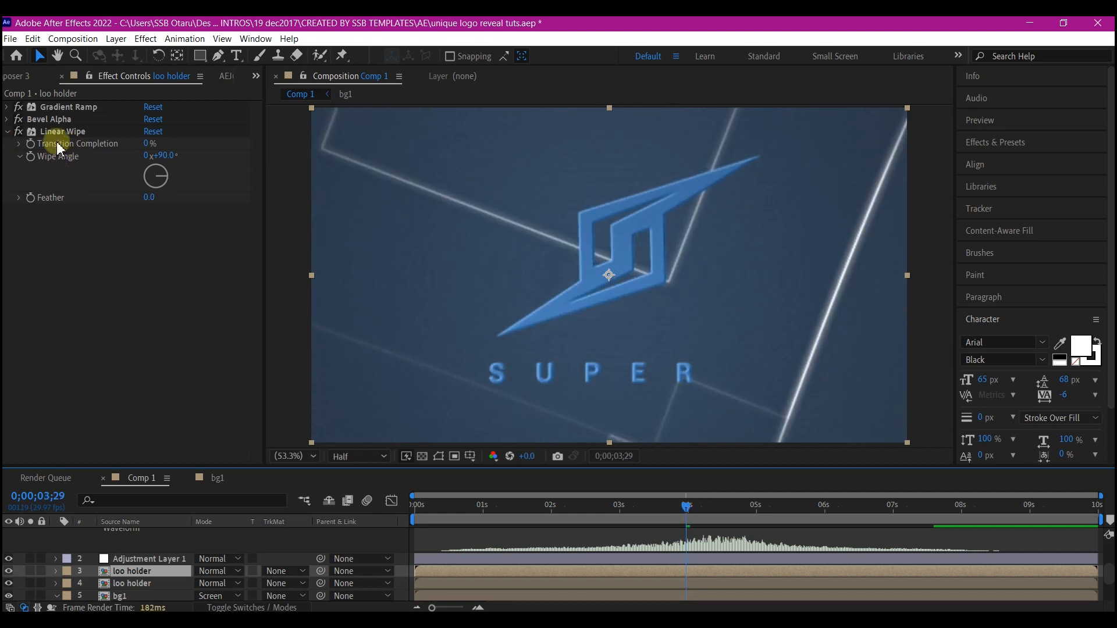
click(124, 150)
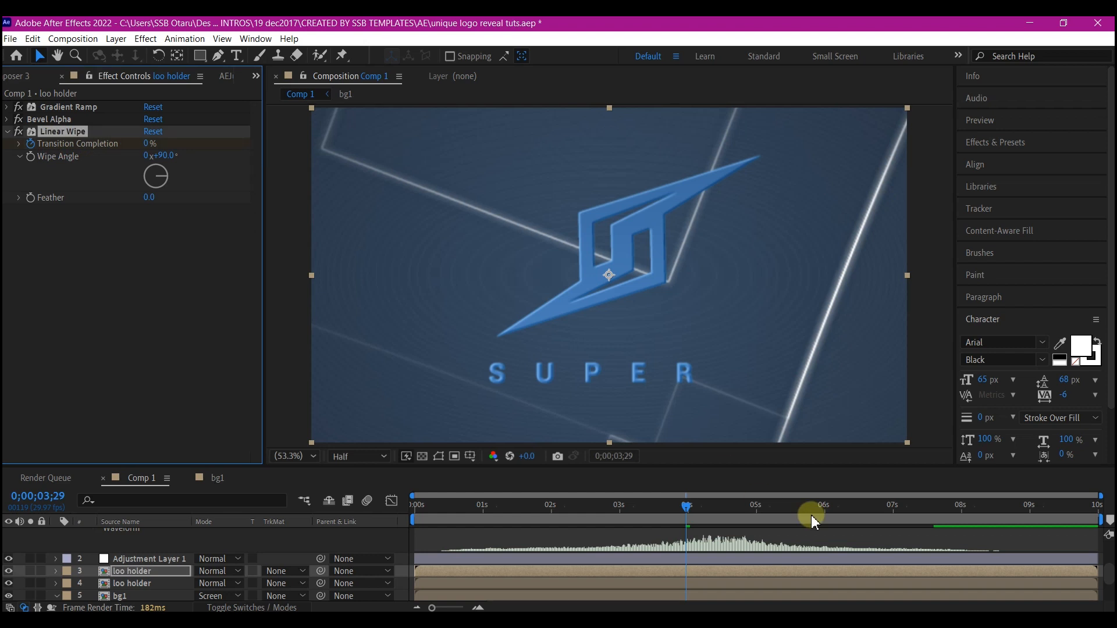
click(894, 507)
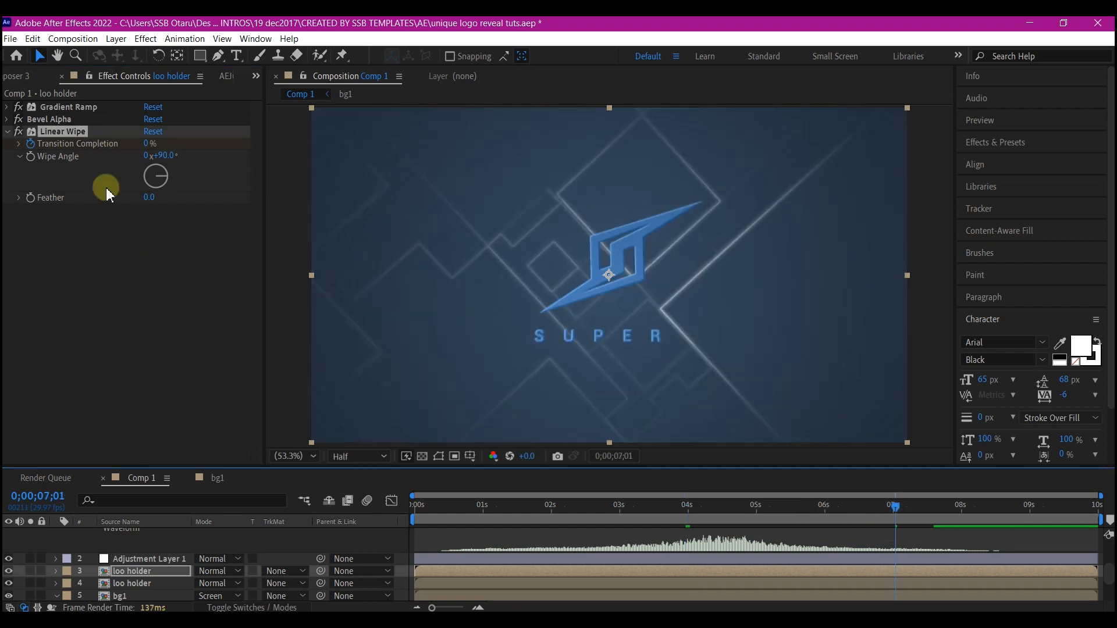
- Set Linear Wipe's Transition Completion to 100% at 0;00;07;01 and its Feather to 40
click(145, 146)
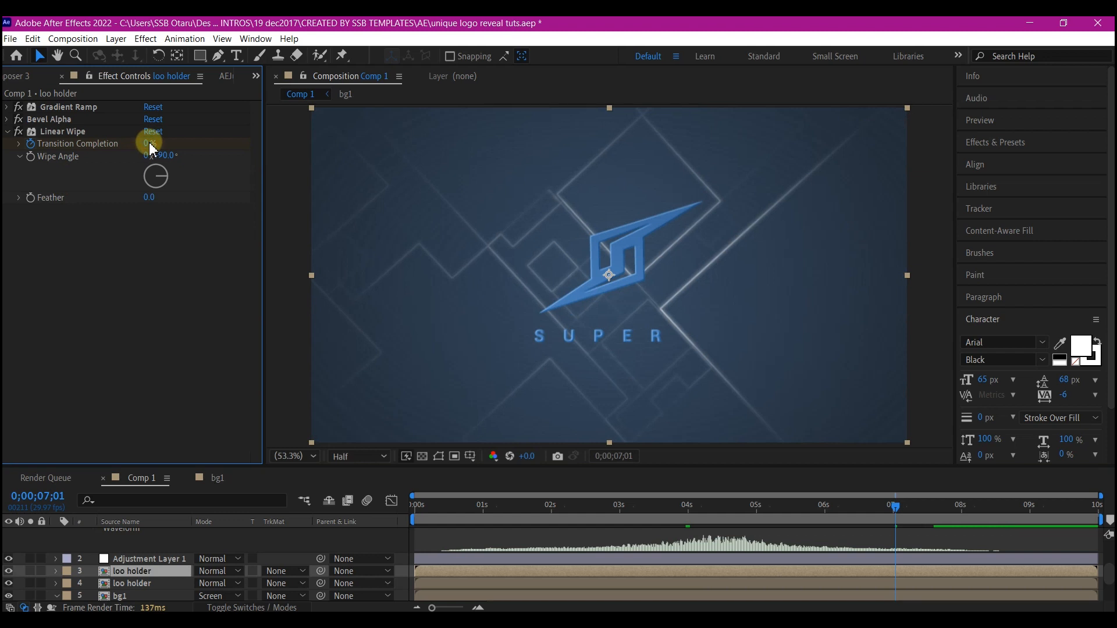
text(100)
key(Return)
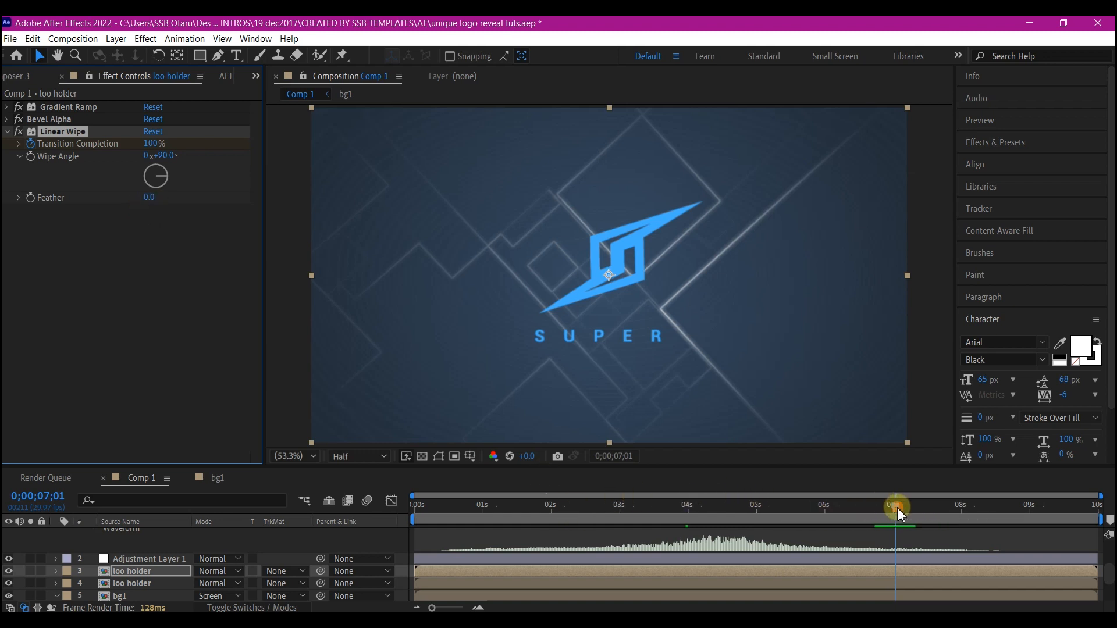
drag(896, 508, 797, 528)
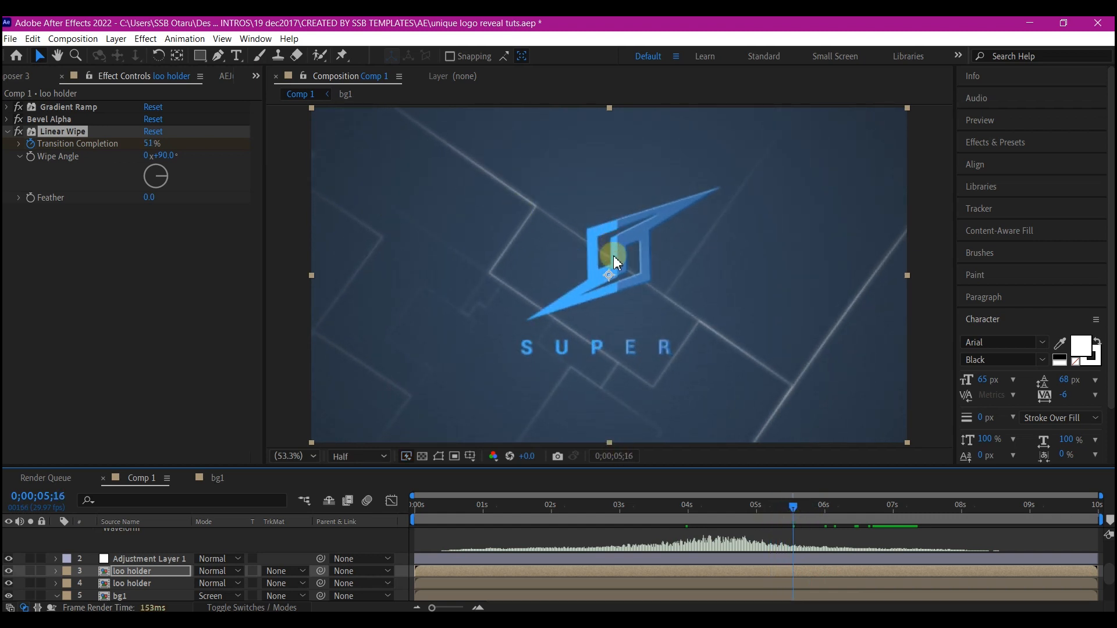
click(149, 198)
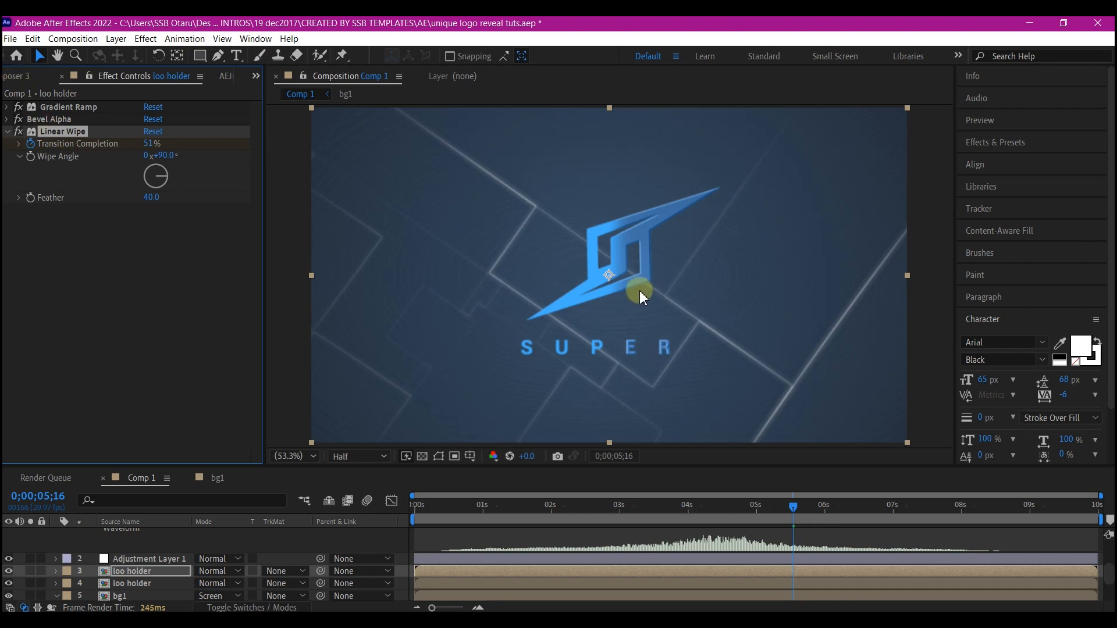
- Apply the CC Light Sweep effect to the upper loo holder layer
click(147, 575)
key(ctrl+space)
text(light)
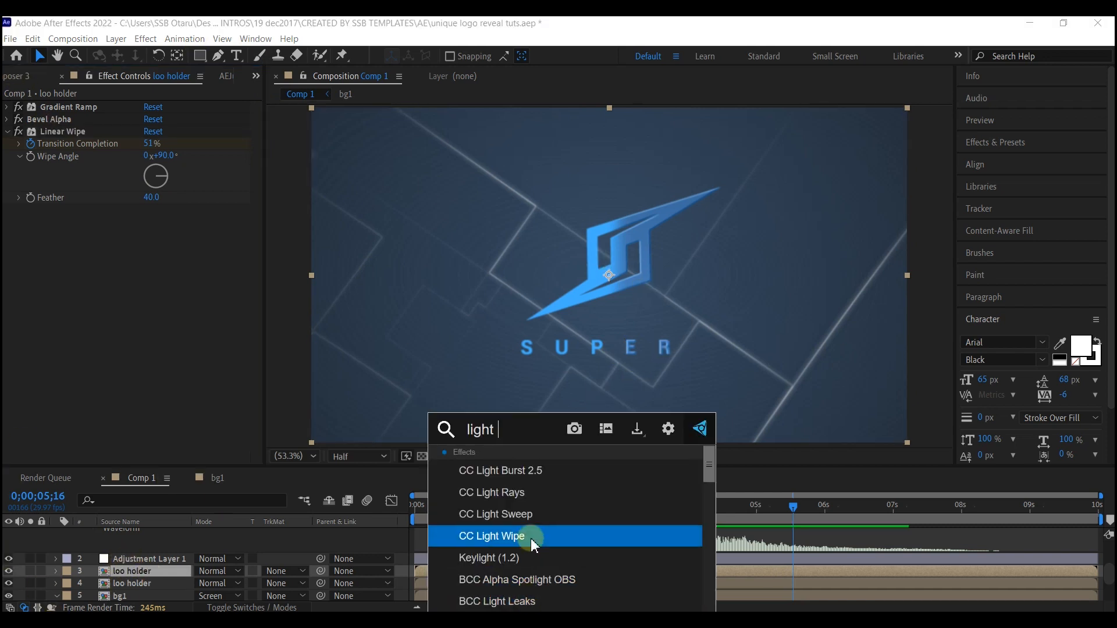
click(497, 515)
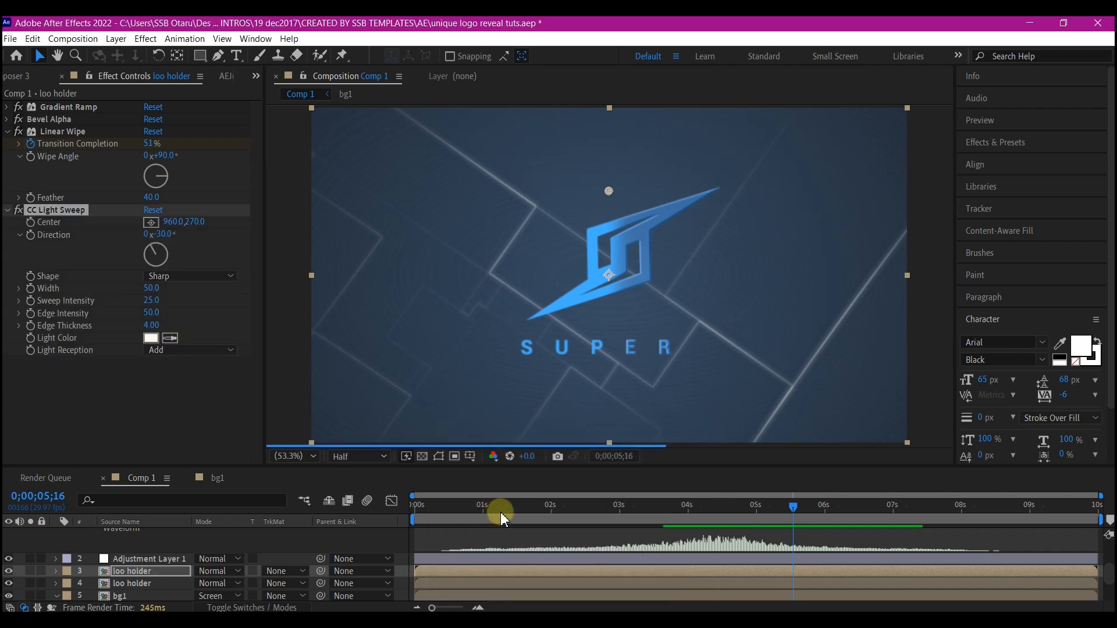
- Keyframe CC Light Sweep's Center at about 290.6, 146.2 at 0;00;03;29 and about 1721.2, 781.9 at 0;00;07;00
key(u)
click(686, 507)
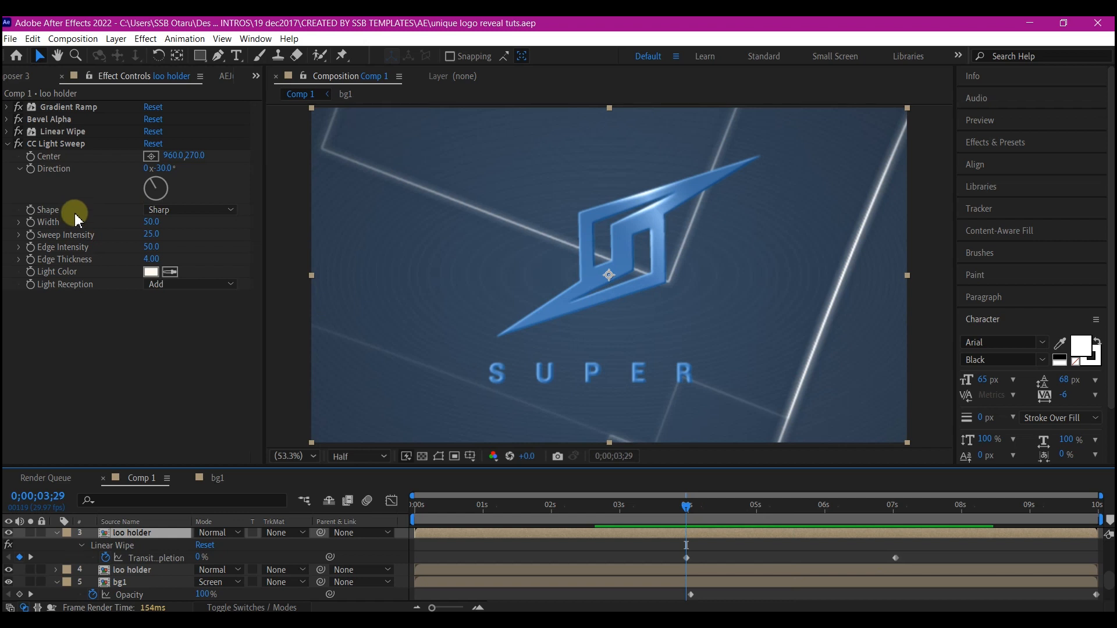
click(31, 157)
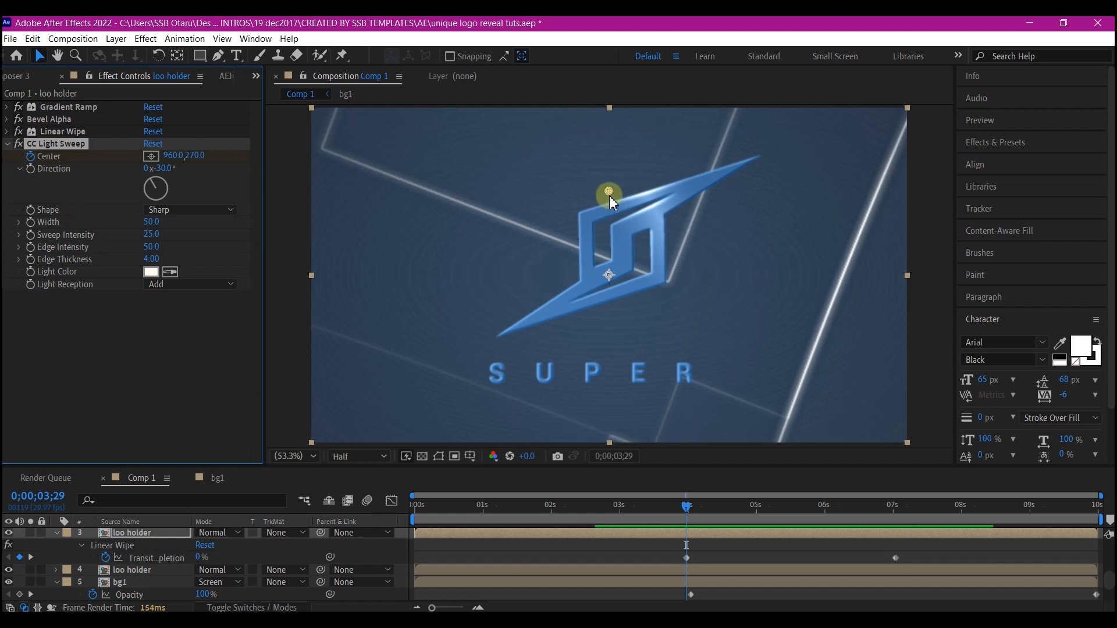
drag(611, 190, 401, 153)
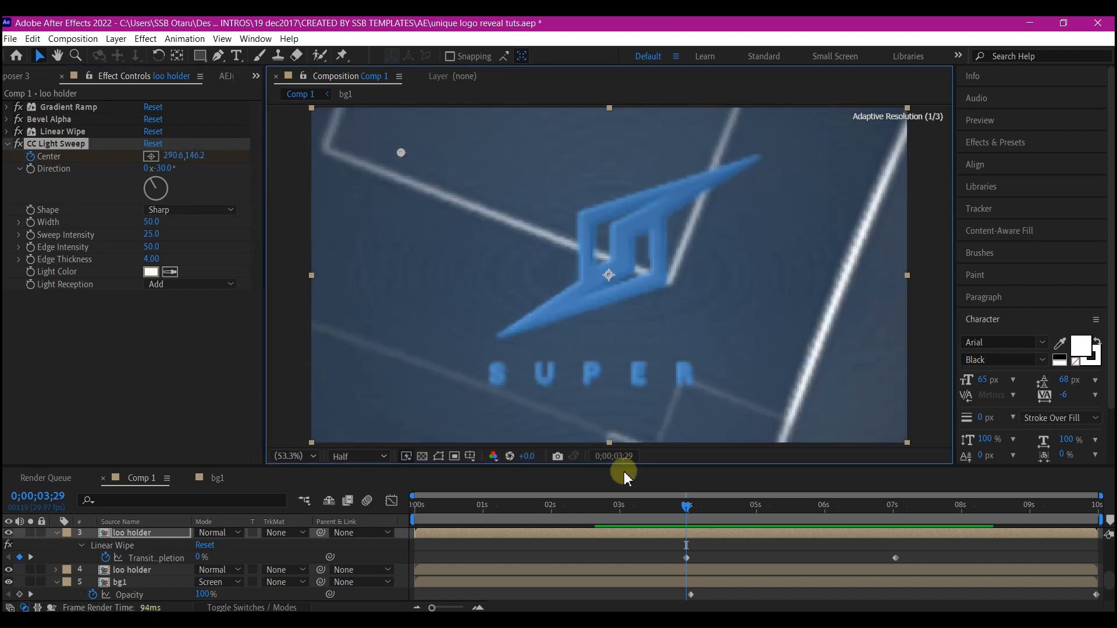
click(893, 507)
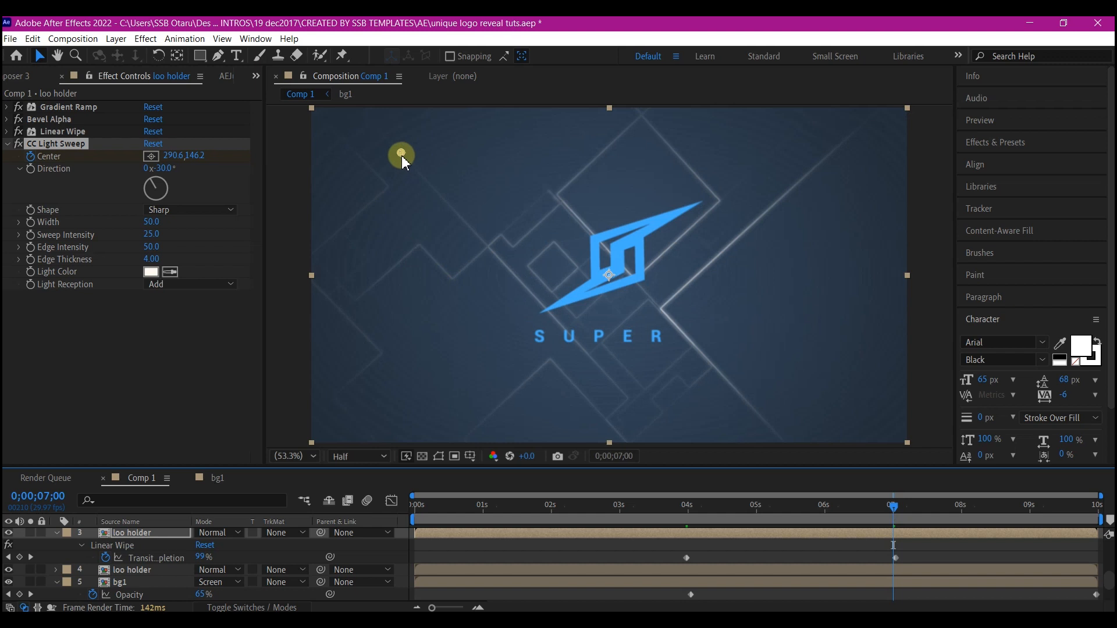
drag(402, 155, 761, 298)
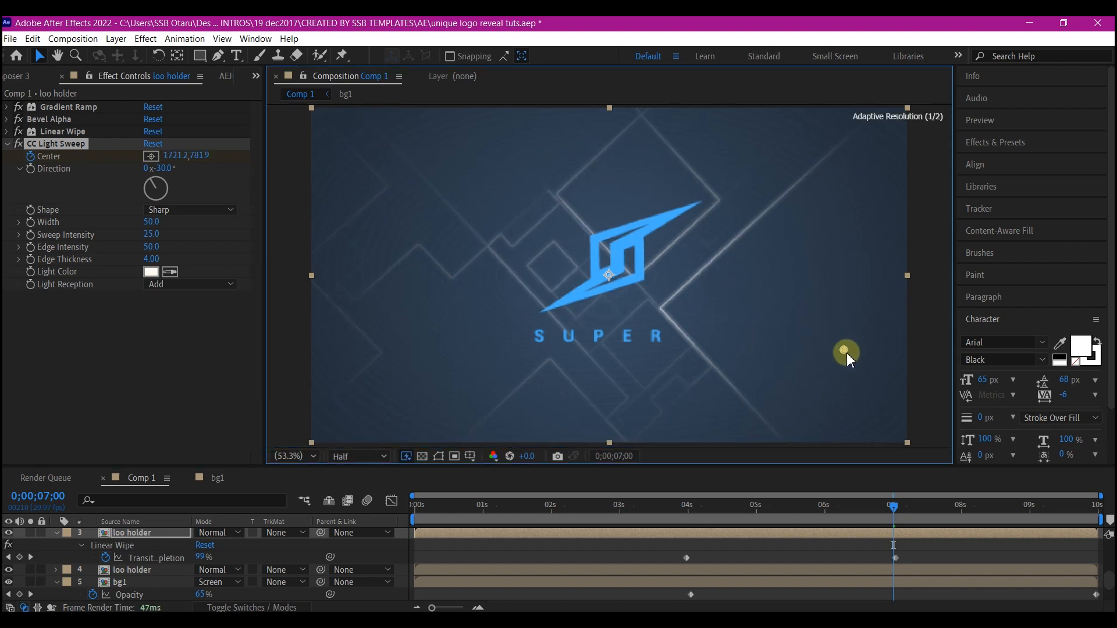
- At 0;00;05;12, set CC Light Sweep's Direction to 11°, Width to 30 and Sweep Intensity to 70
drag(894, 507, 784, 518)
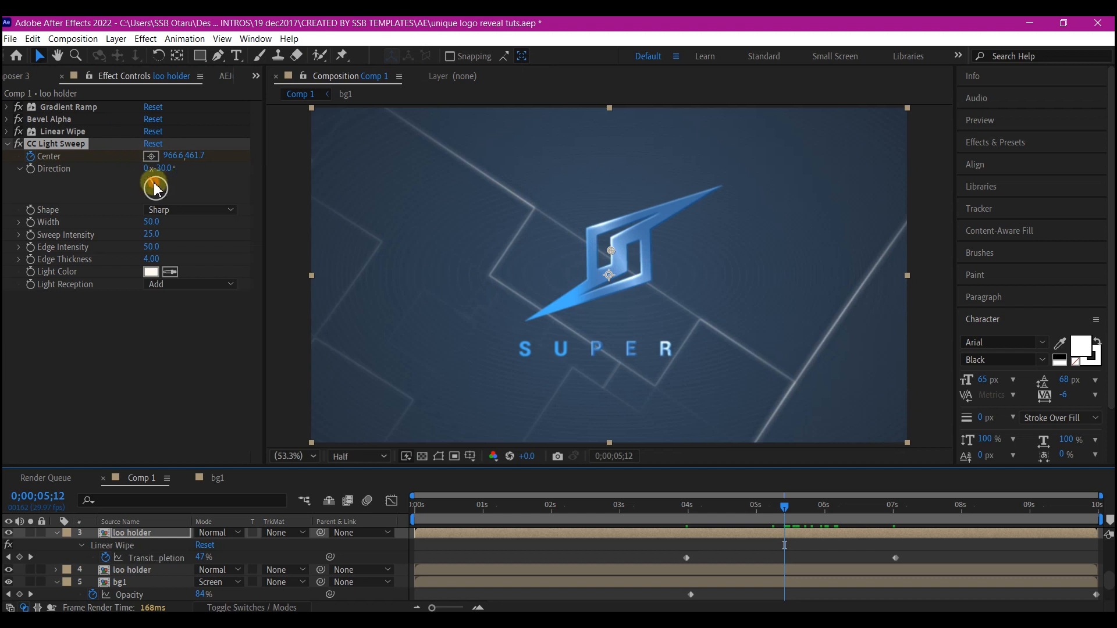
drag(156, 189, 160, 169)
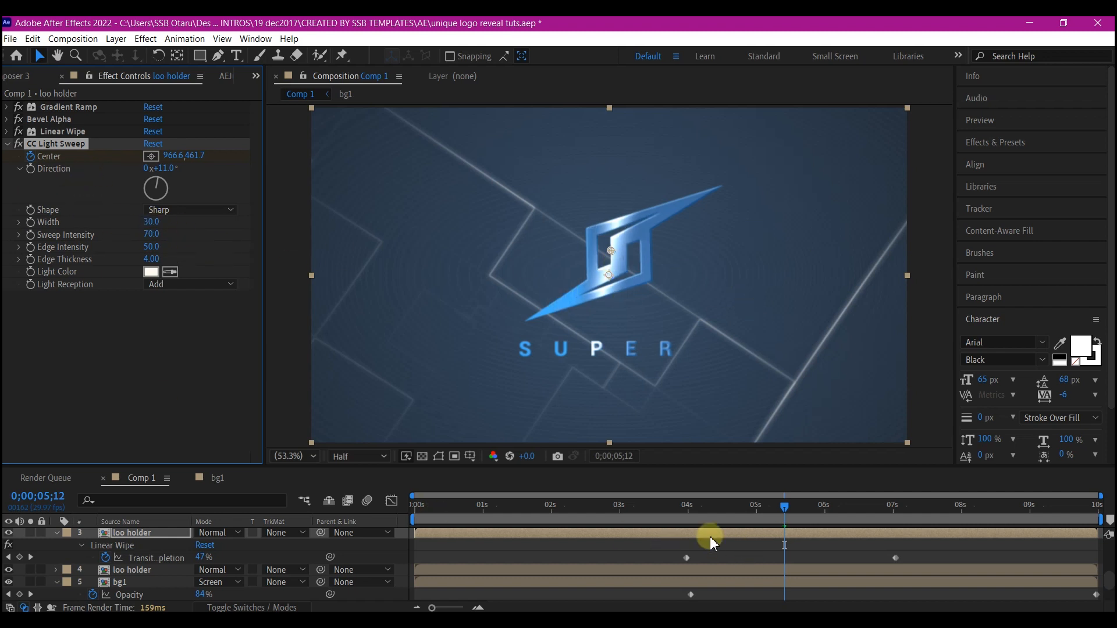
- Copy the upper loo holder layer's CC Light Sweep Center keyframes to the lower loo holder layer at 0;00;03;29 and reveal them
click(675, 538)
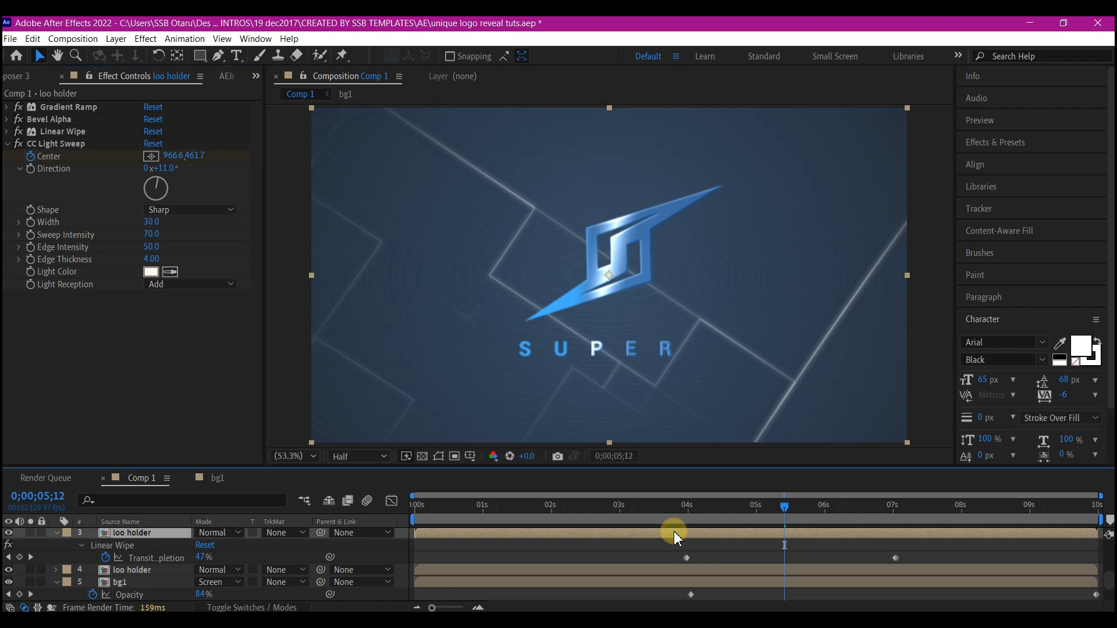
key(u)
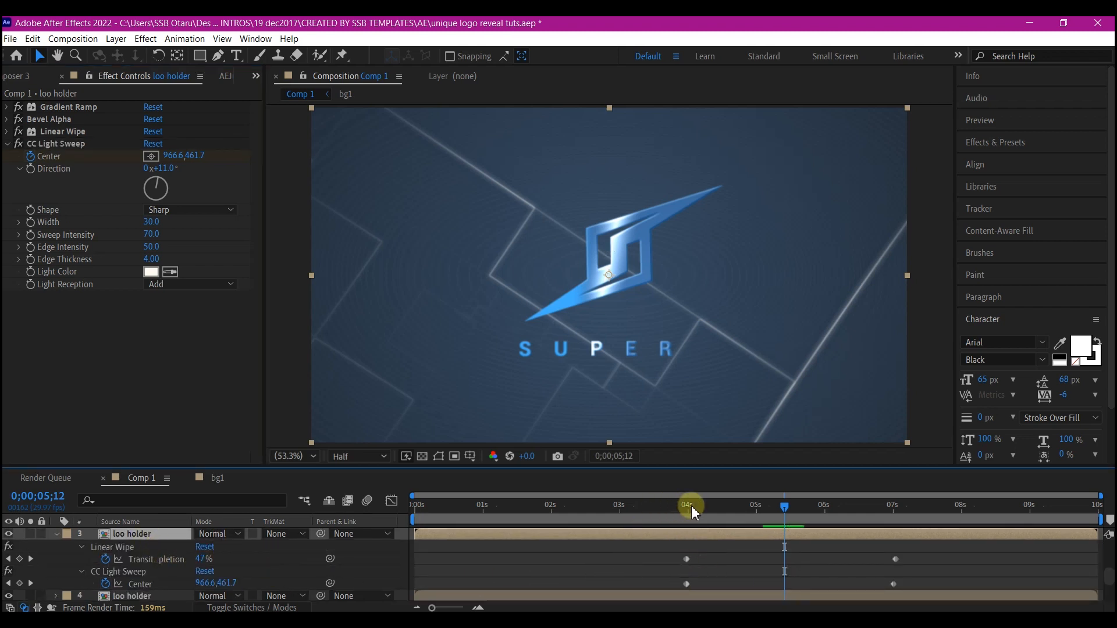
drag(692, 508, 685, 506)
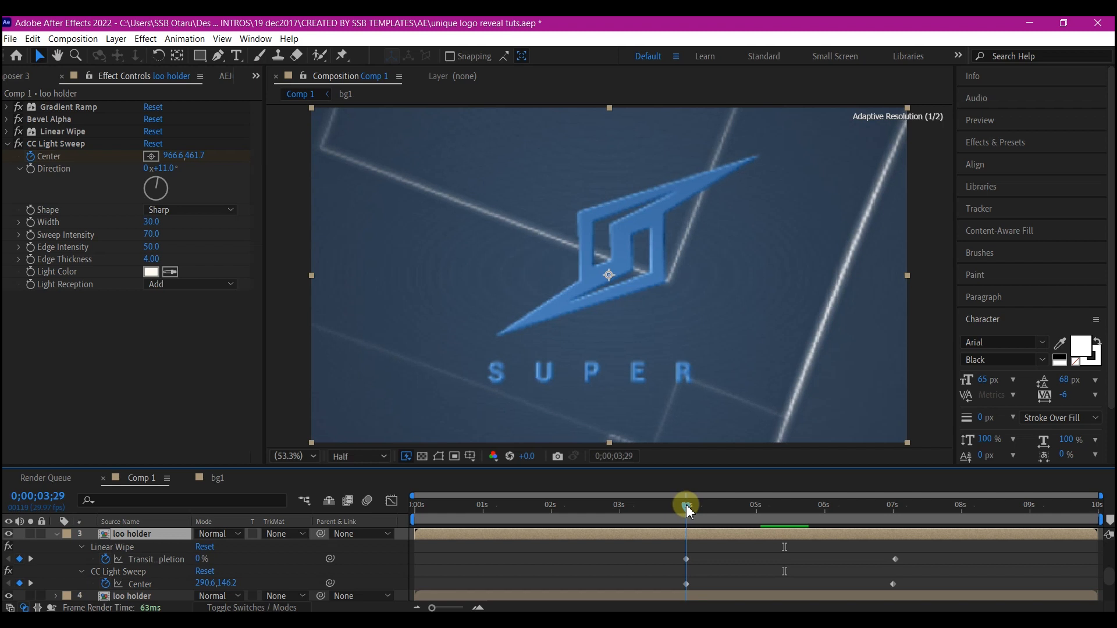
drag(922, 572, 655, 593)
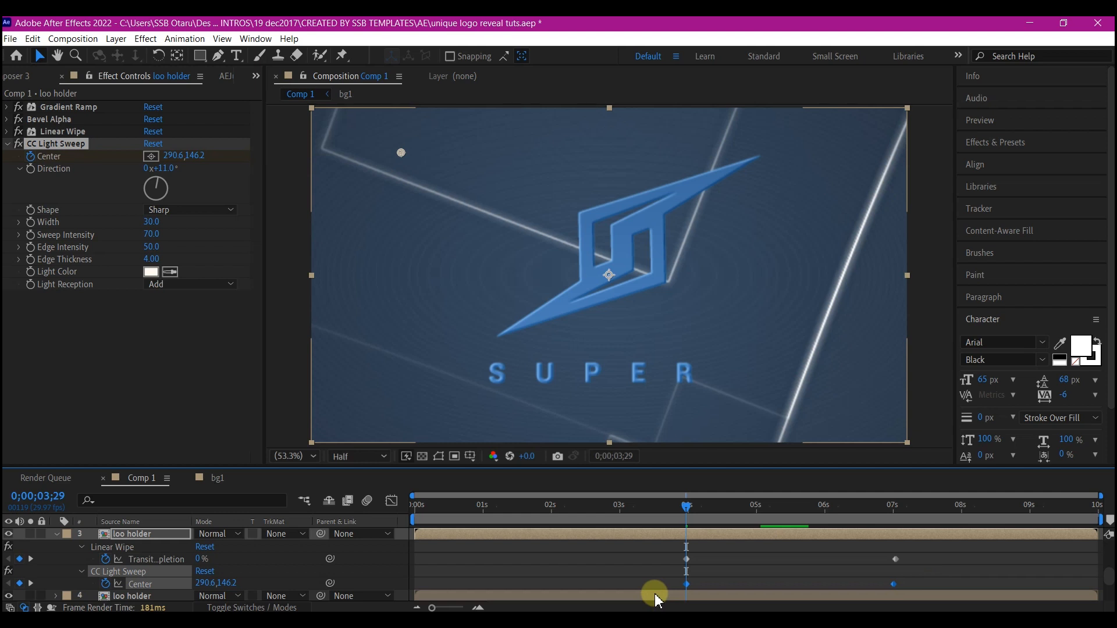
scroll(657, 567, down, 2)
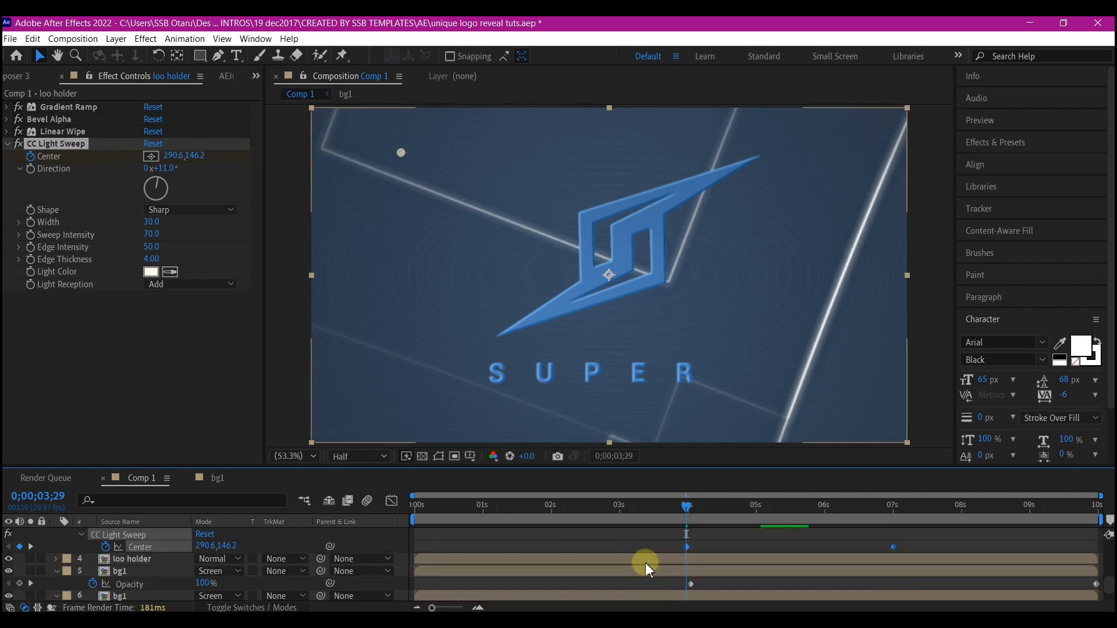
click(645, 563)
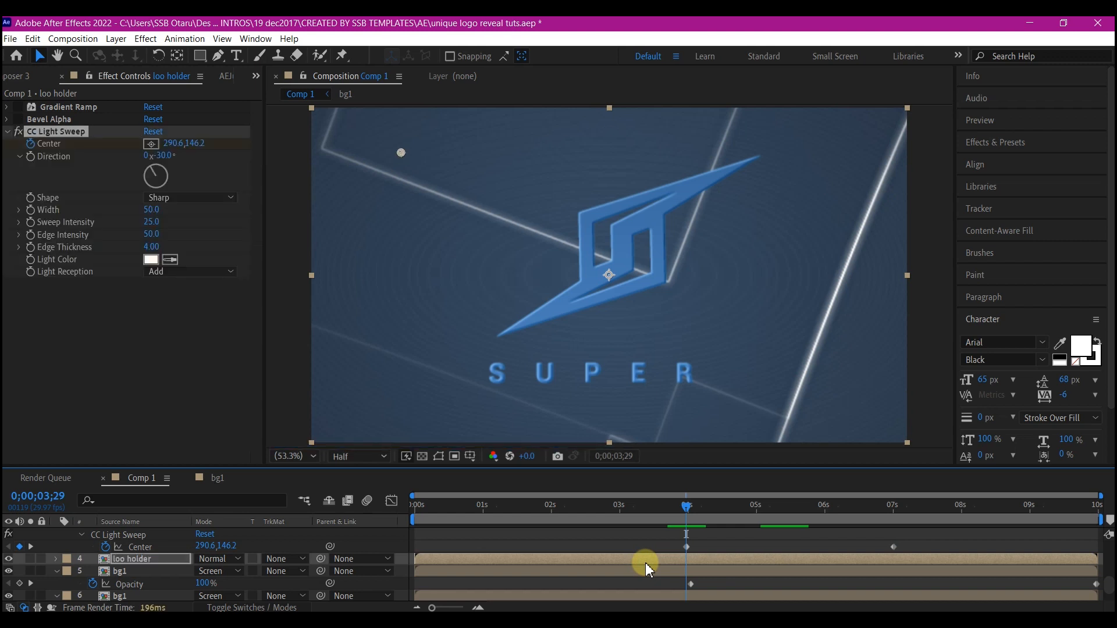
key(u)
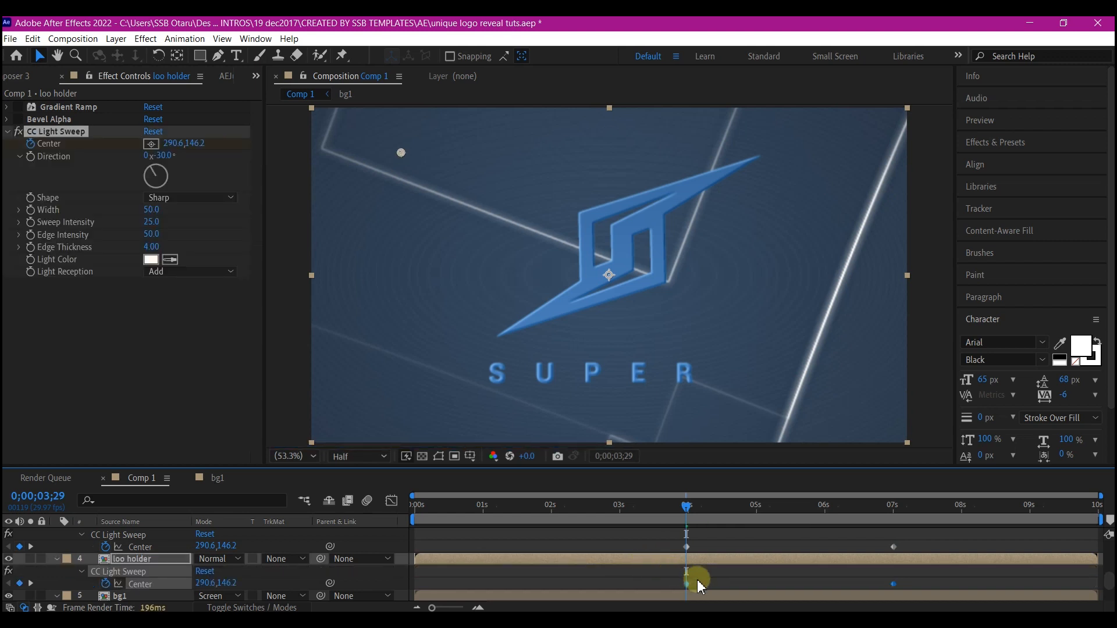
mouse_move(687, 585)
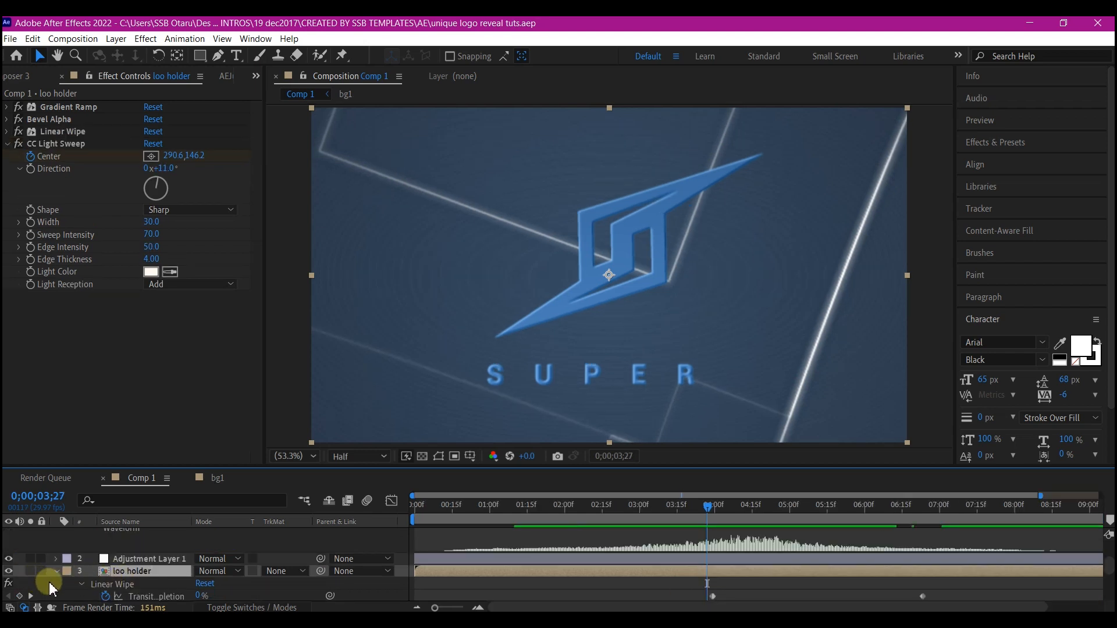
- Create a black comp-size solid named flair above the upper loo holder layer
right_click(52, 589)
mouse_move(63, 437)
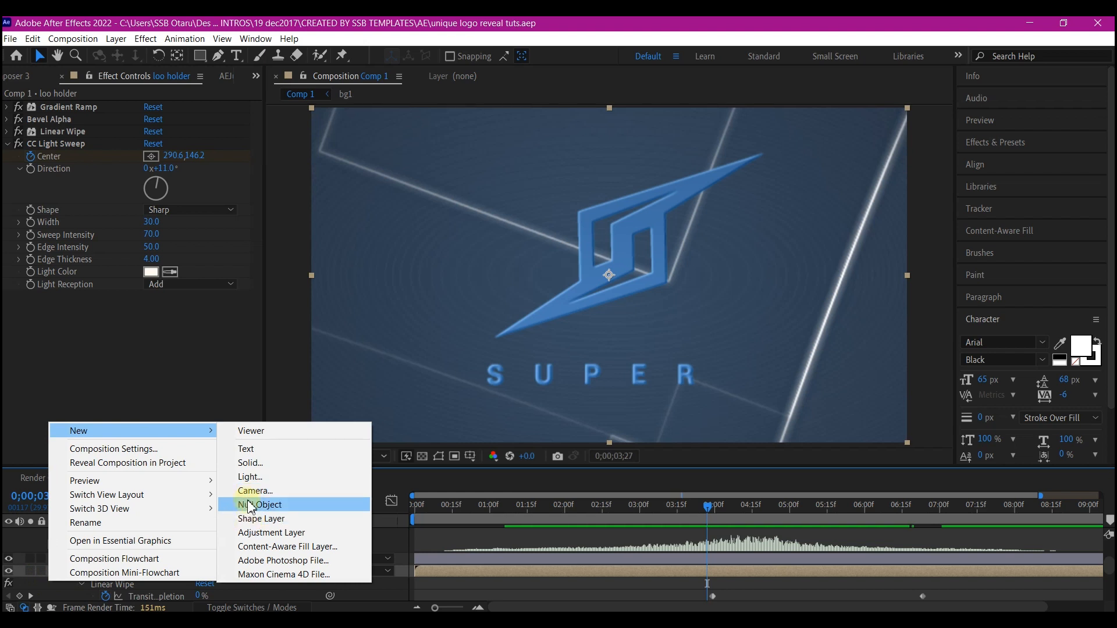
click(257, 461)
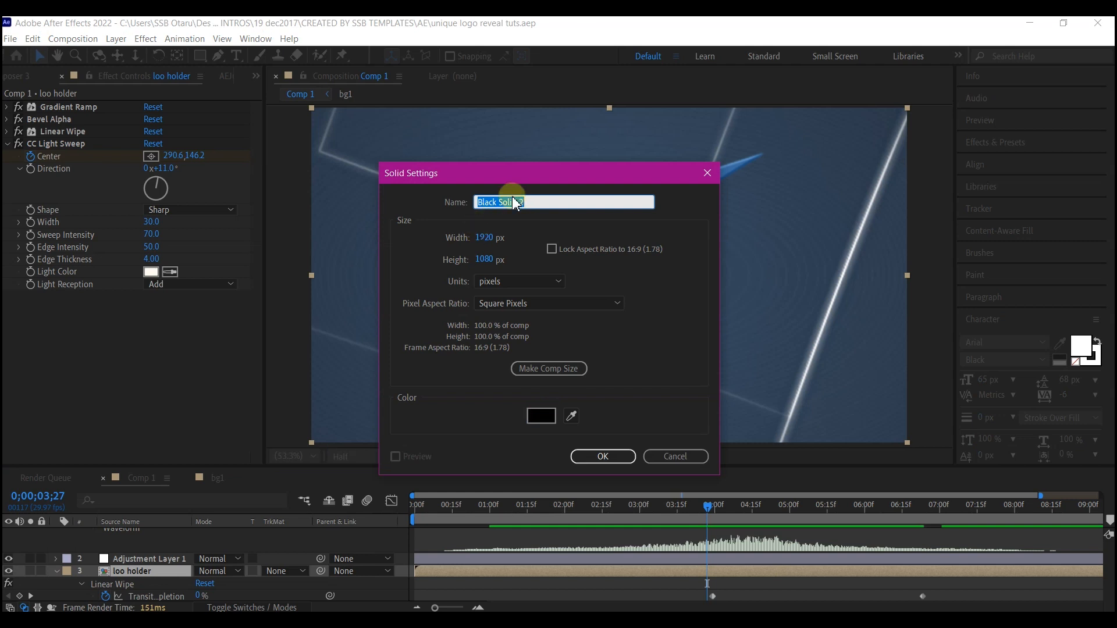
text(flair)
click(563, 370)
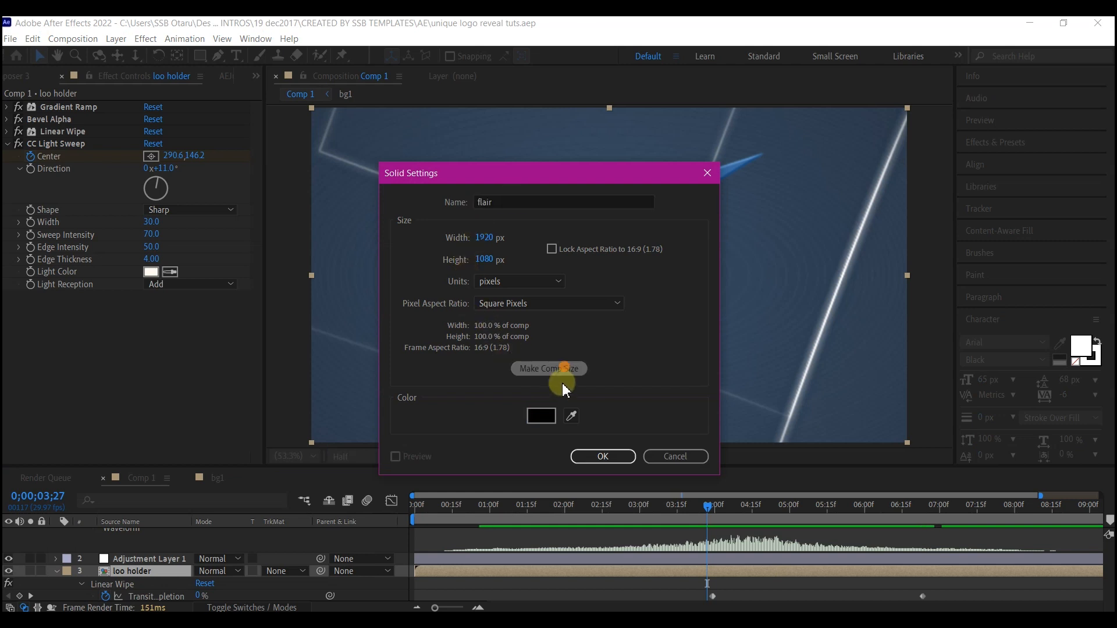
click(596, 454)
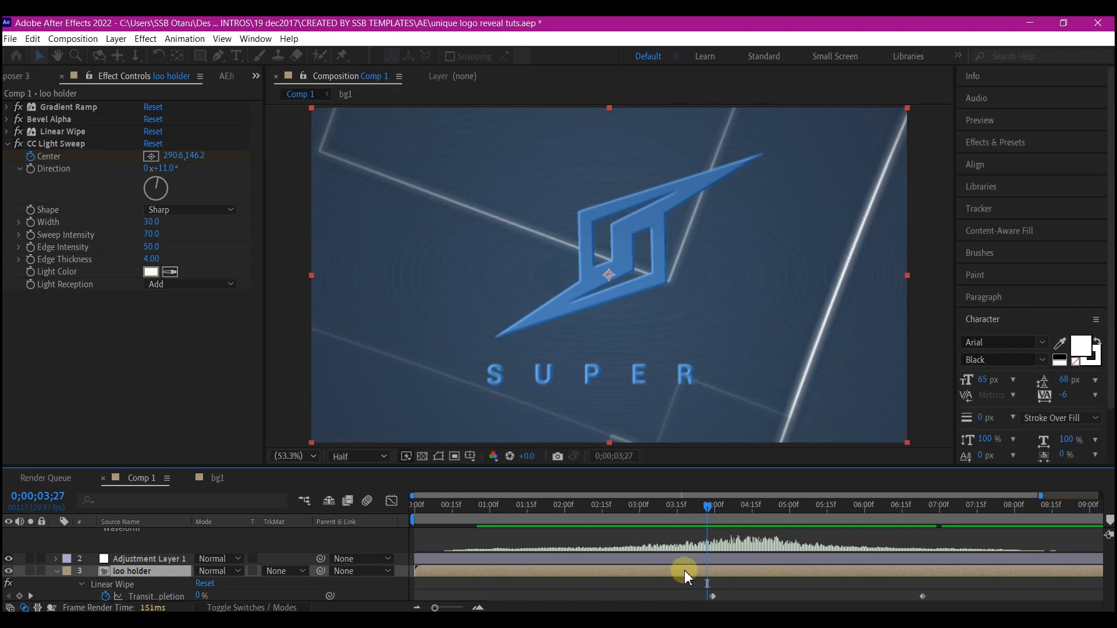
- Apply the Lens Flare effect to the flair solid and set its Lens Type to 105mm Prime
key(ctrl+space)
text(lens f)
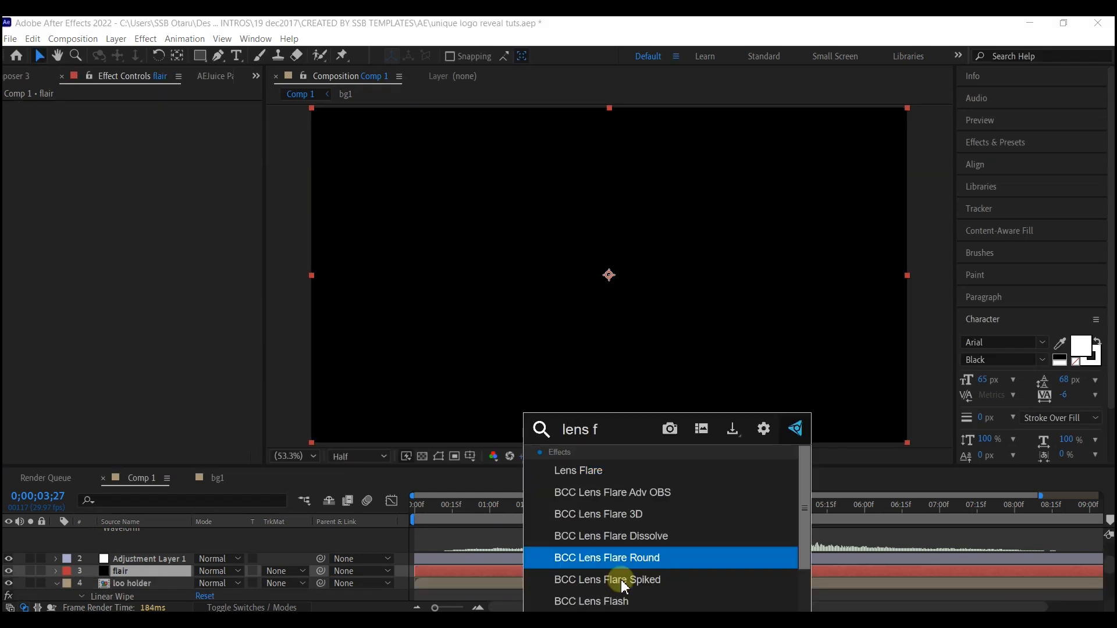
click(690, 474)
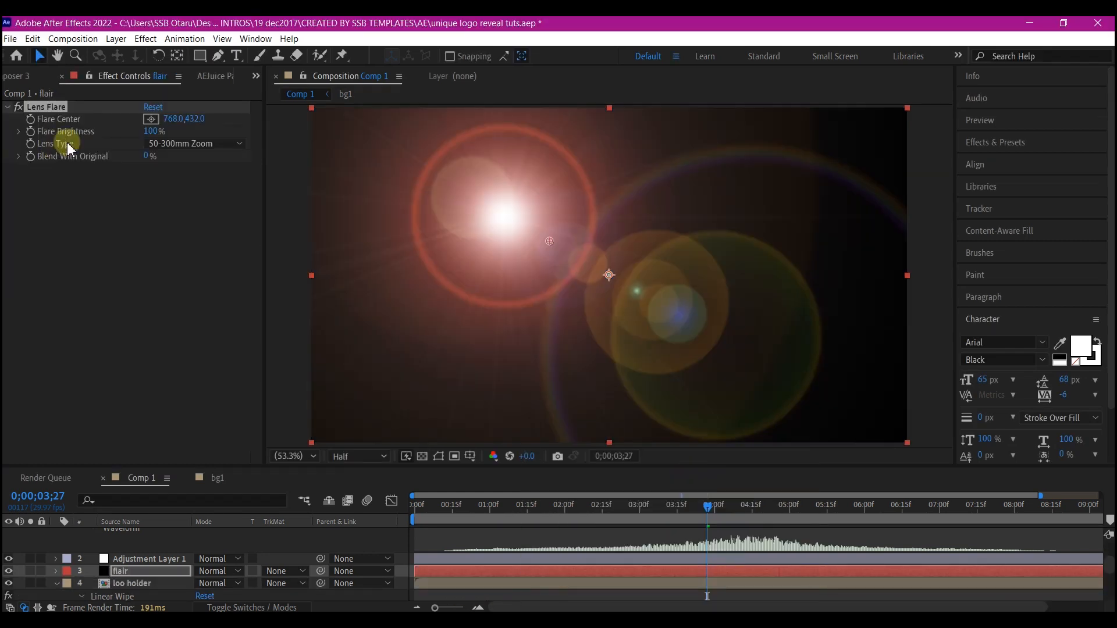
click(191, 147)
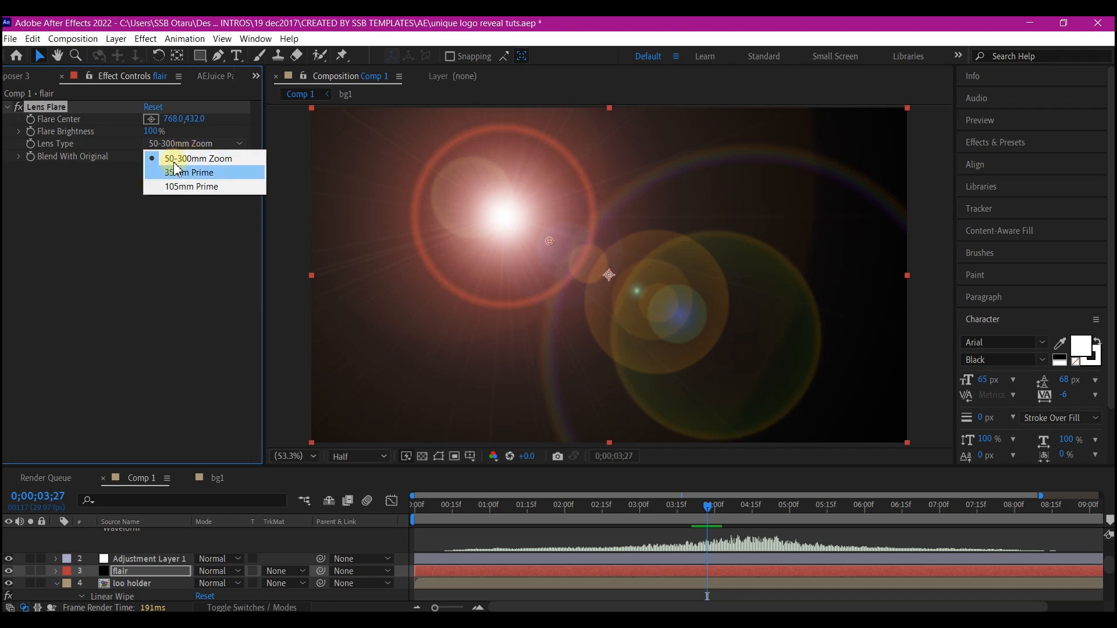
click(190, 187)
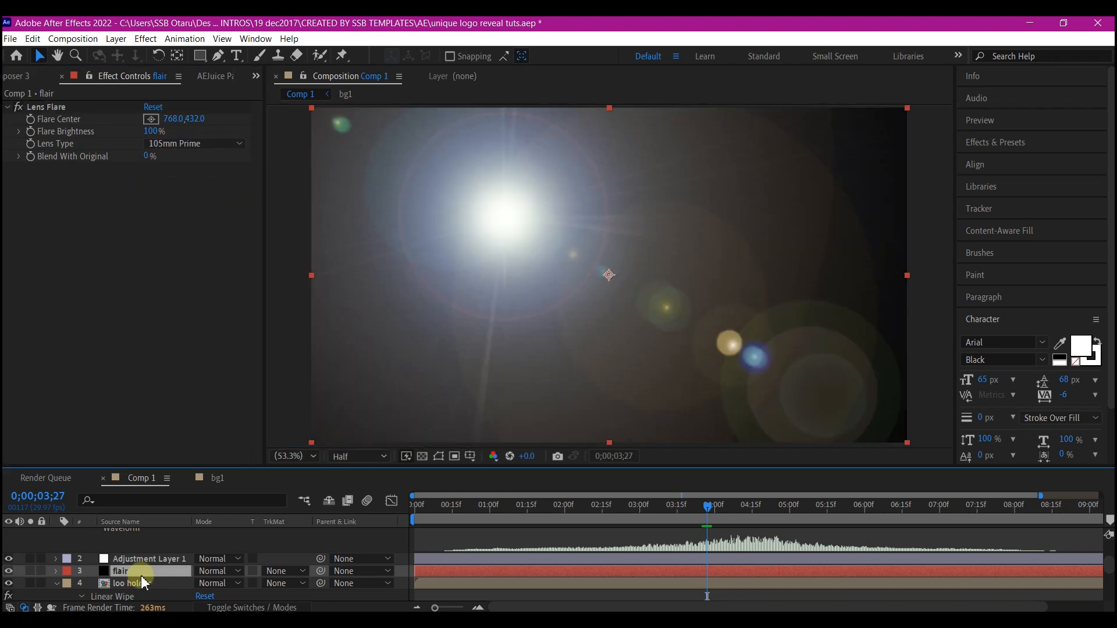
- Set the flair layer's blending mode to Screen and place its Flare Center over the logo at about 991.9, 472.5
click(212, 572)
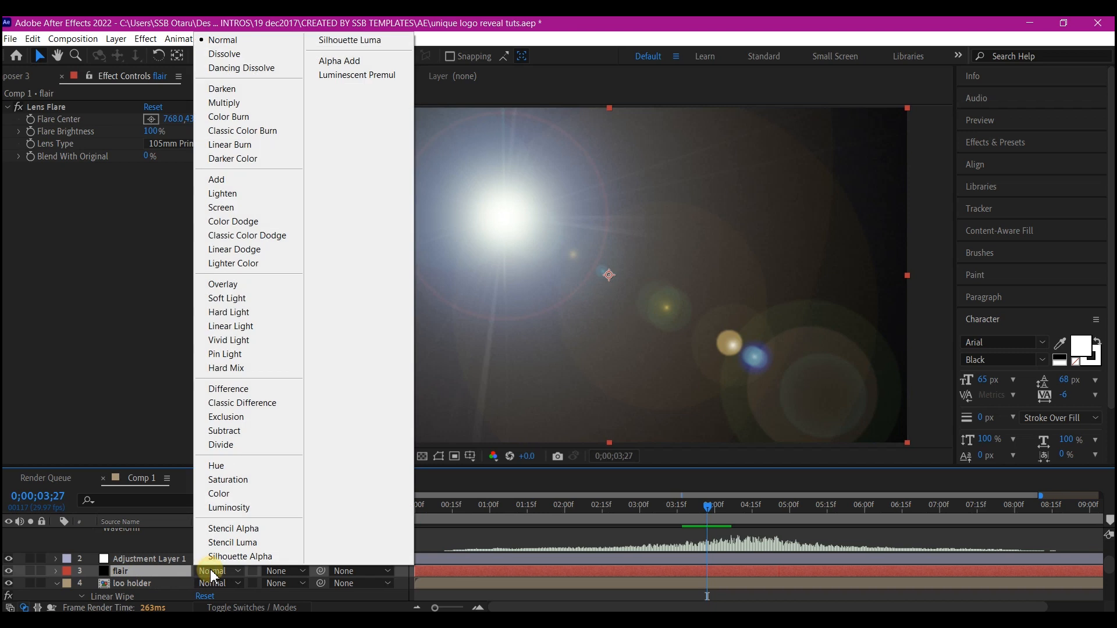
click(221, 208)
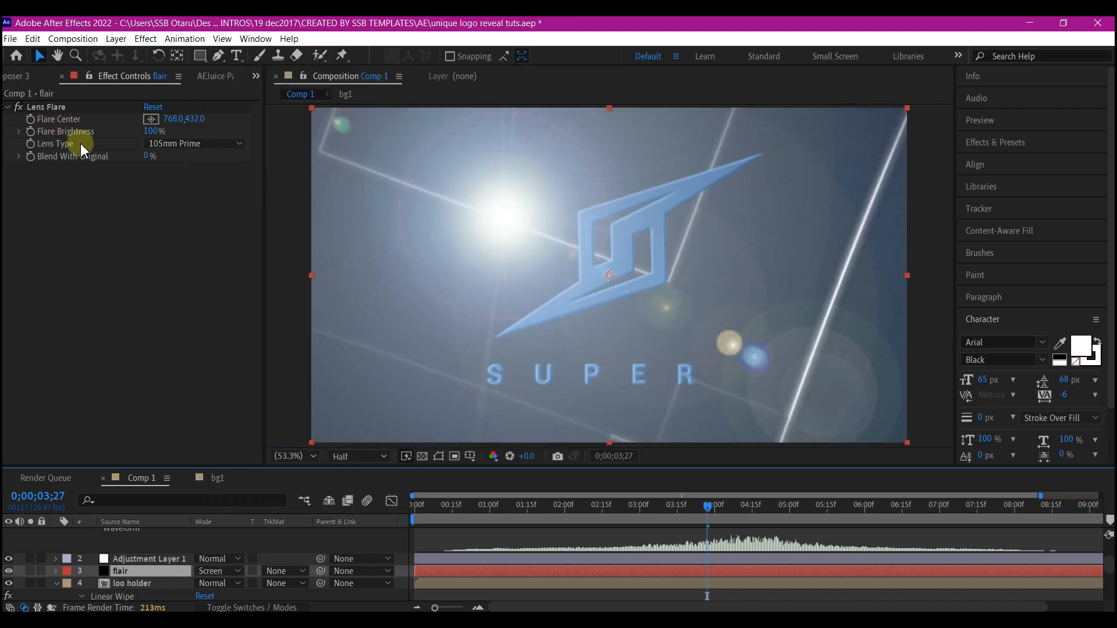
click(151, 119)
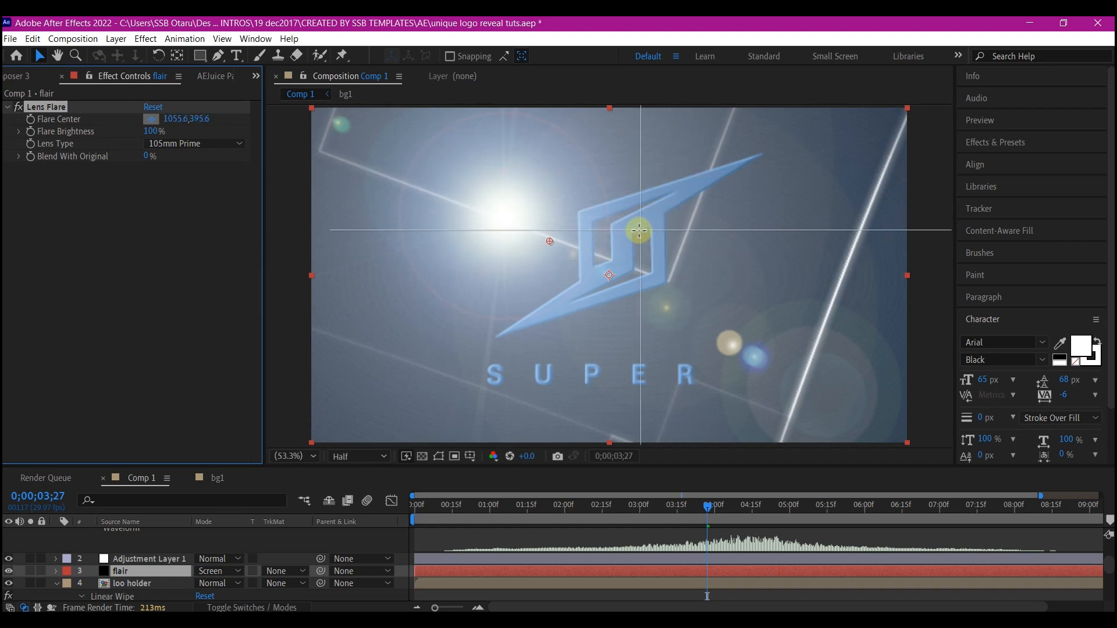
click(619, 255)
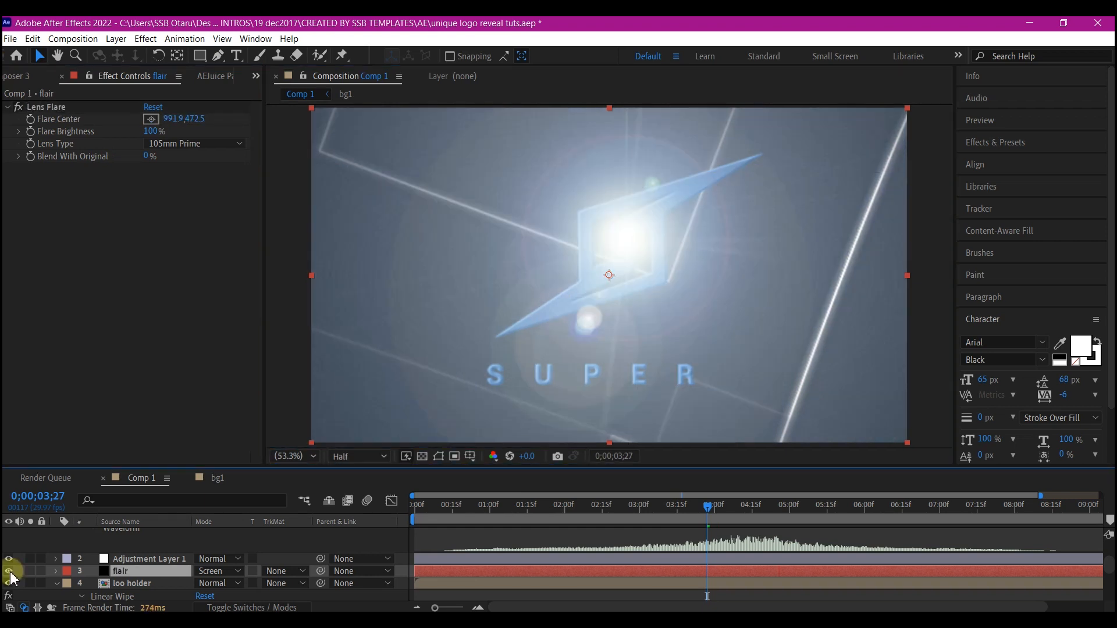
- Hide the flair layer and go to 0;00;05;14 to view the light sweep on the logo
click(9, 571)
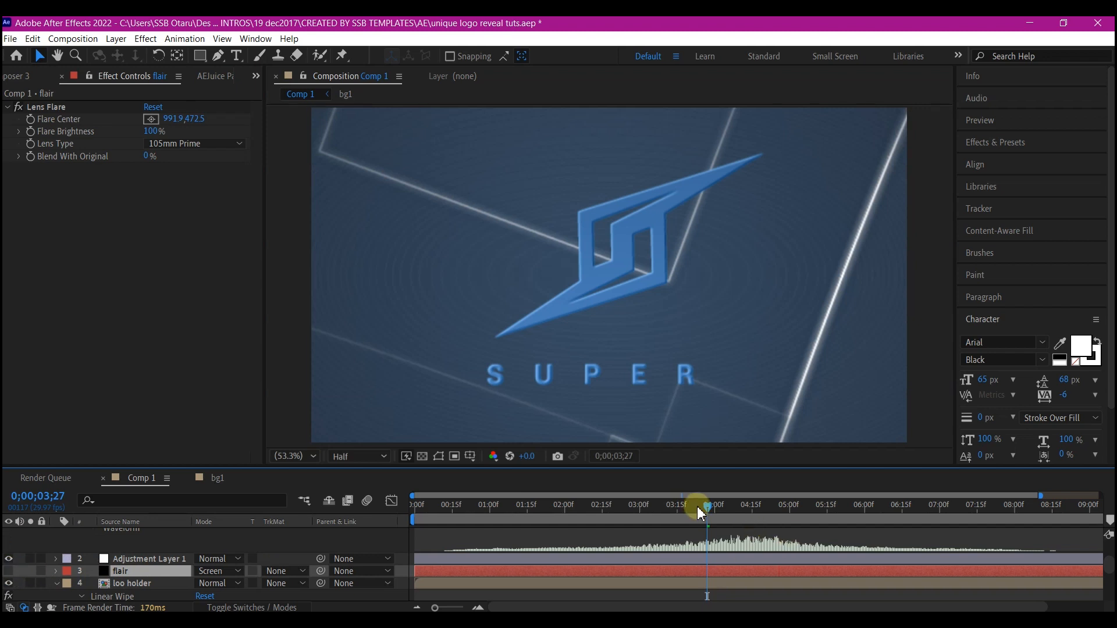
drag(708, 508, 826, 501)
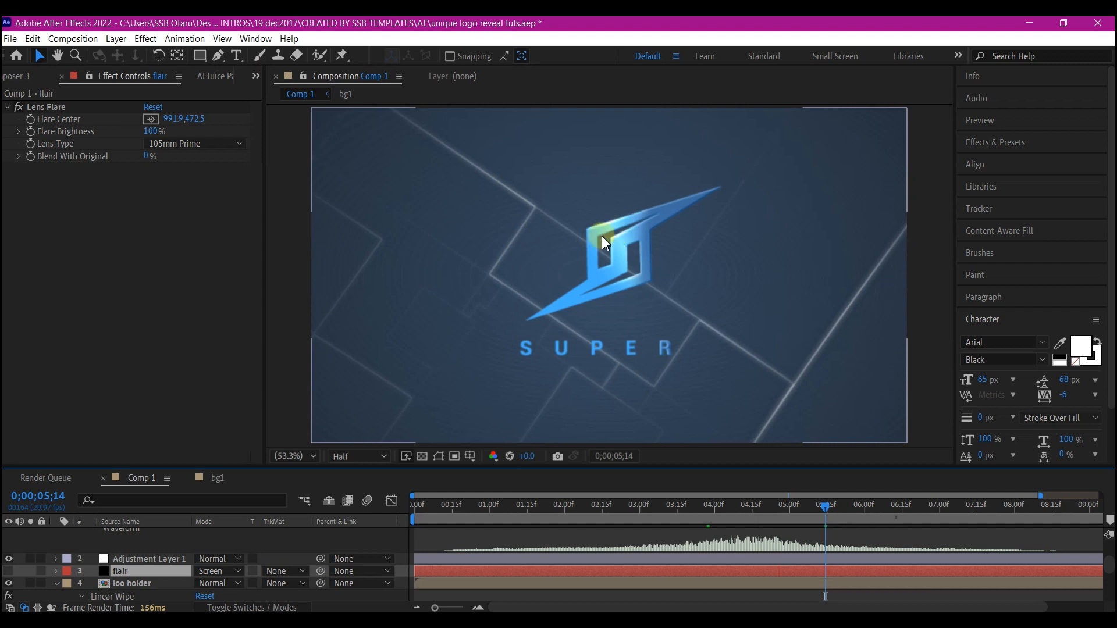
- Show the flair layer, enable Flare Center and Flare Brightness keyframes at 0;00;05;14, and set Flare Brightness to 0% at 0;00;04;10
click(14, 572)
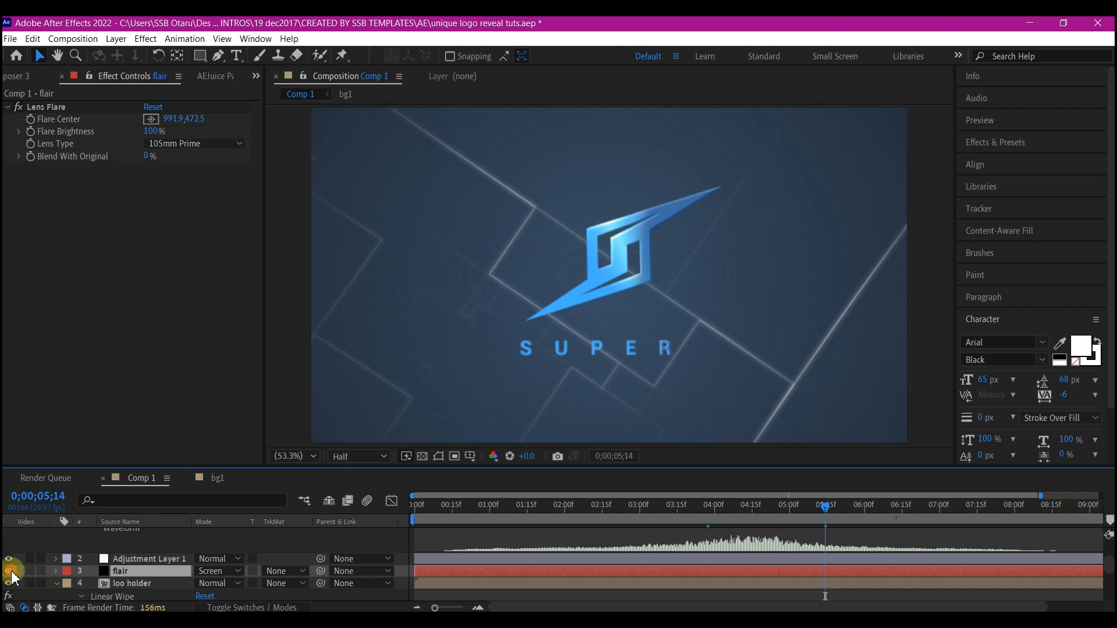
click(13, 572)
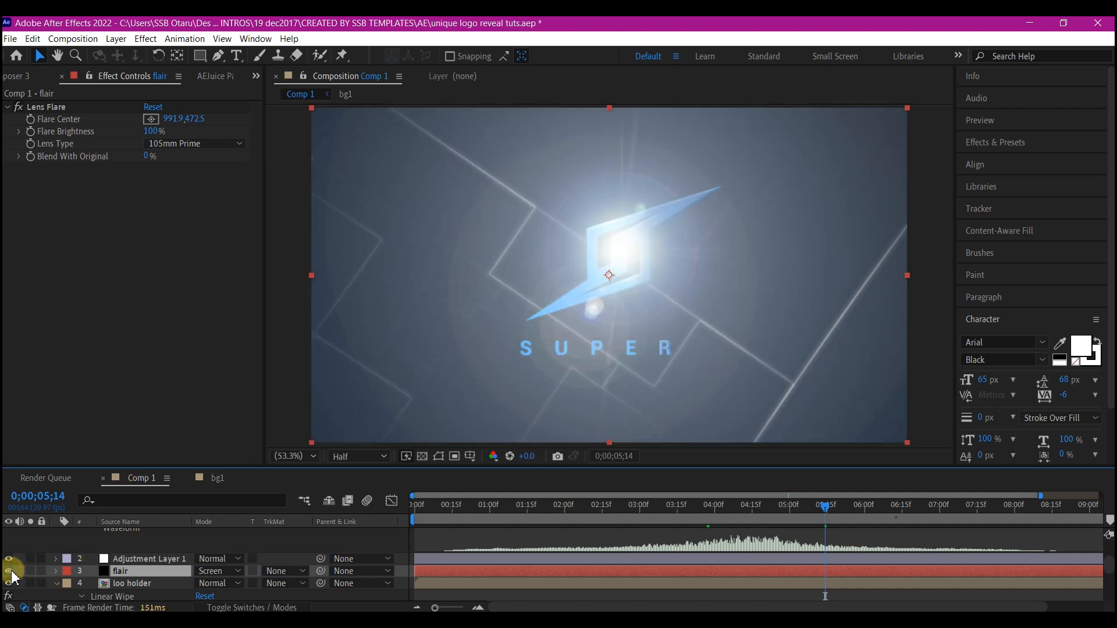
click(32, 135)
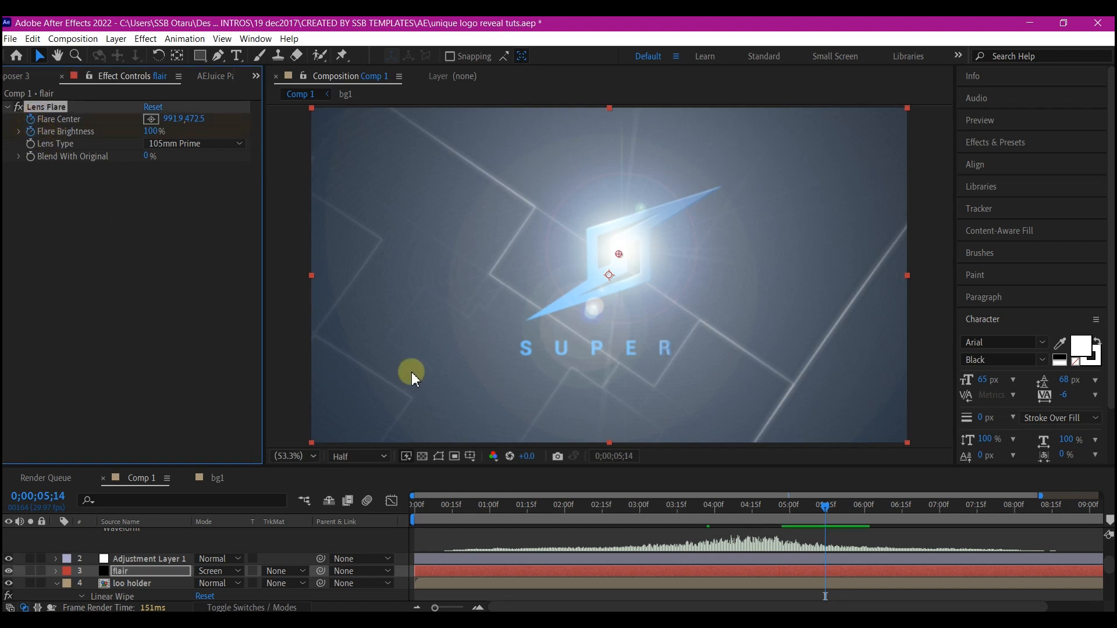
drag(777, 508, 739, 510)
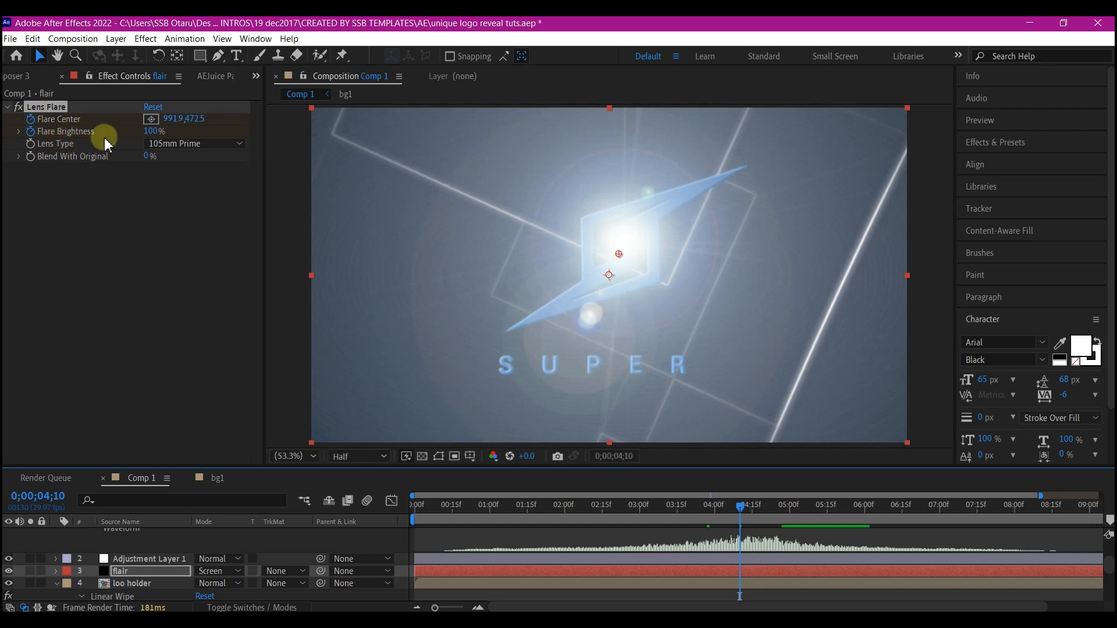
click(149, 132)
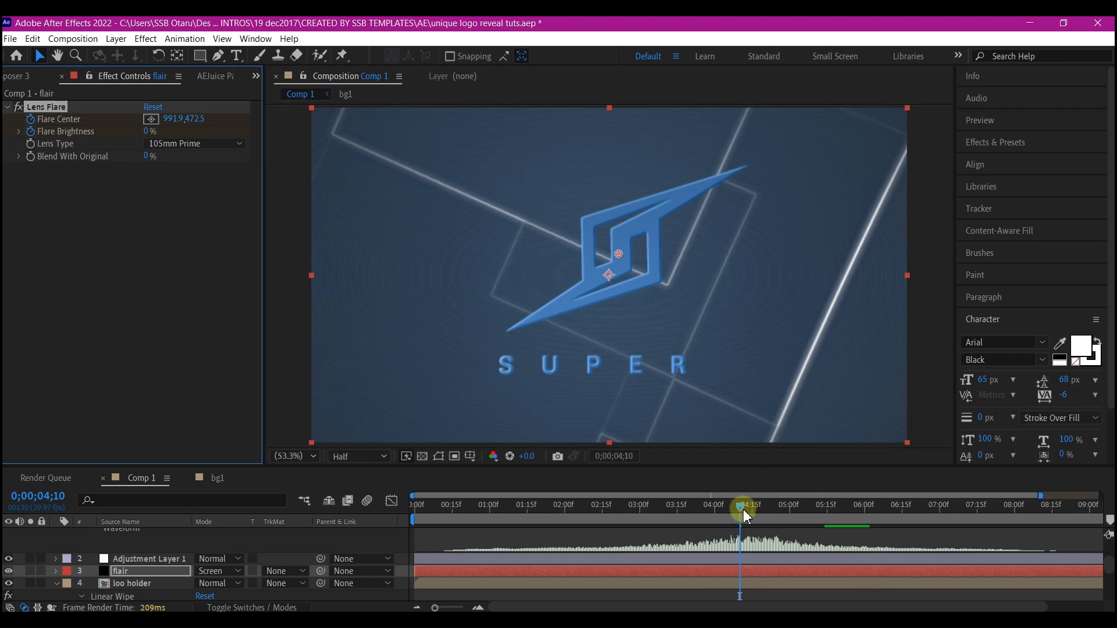
- At 0;00;06;19, move the Flare Center to about 1310.6, 286.9 near the logo's upper tip and set Flare Brightness to 0%
drag(745, 515, 914, 520)
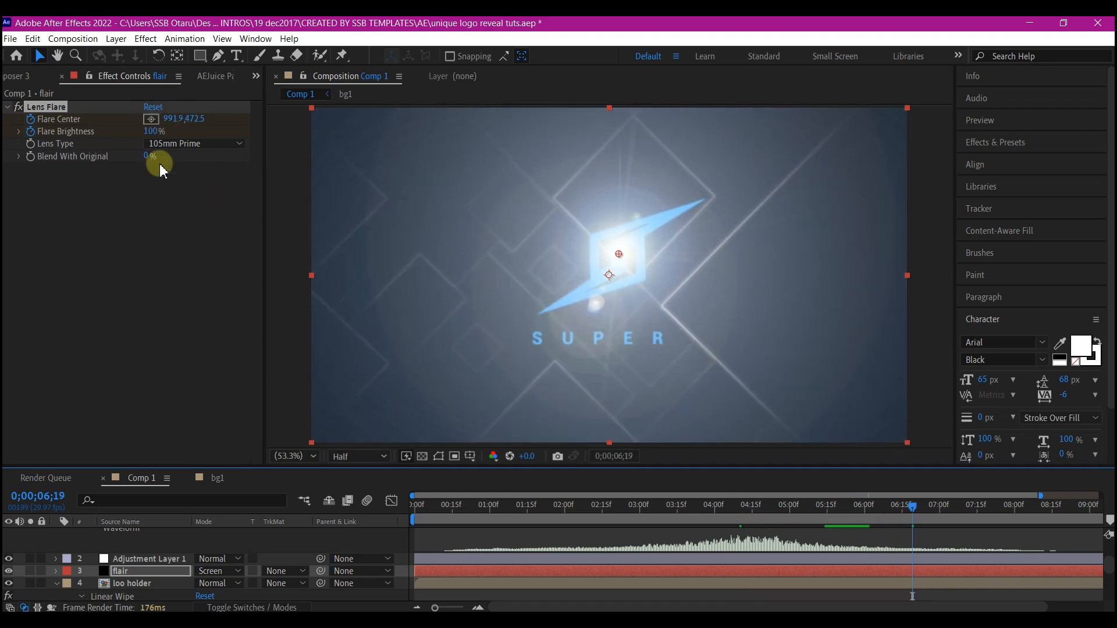
click(152, 119)
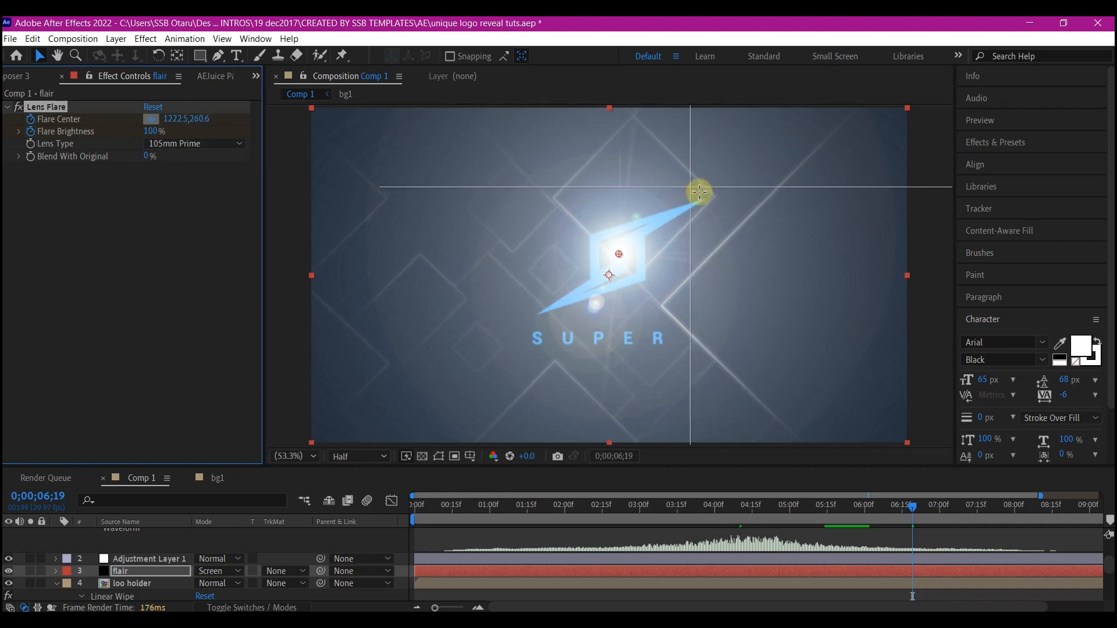
click(718, 196)
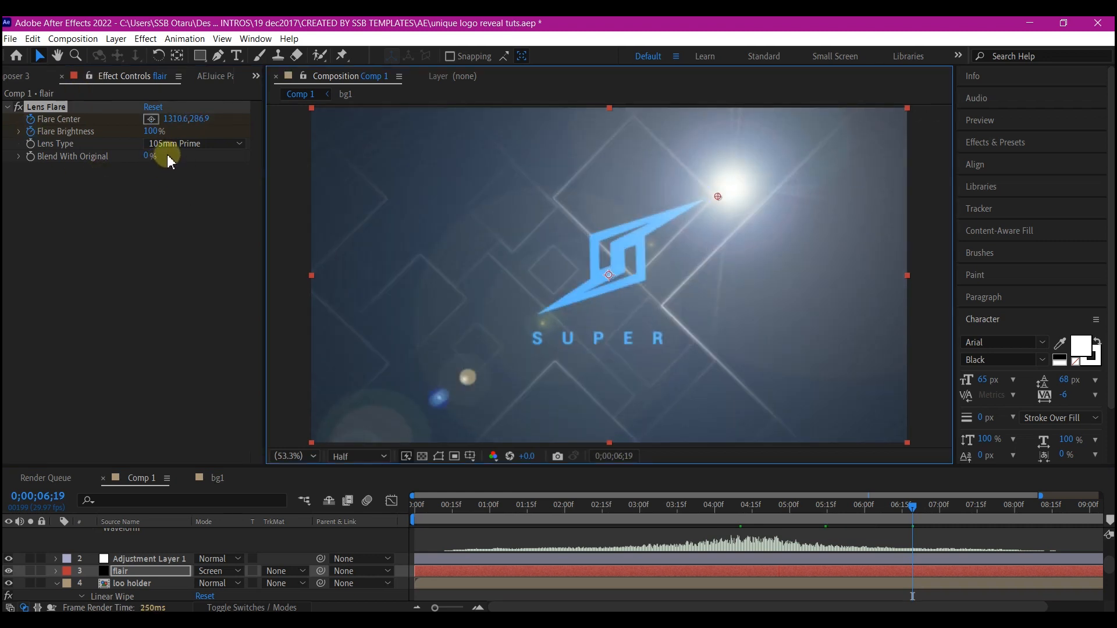
click(151, 129)
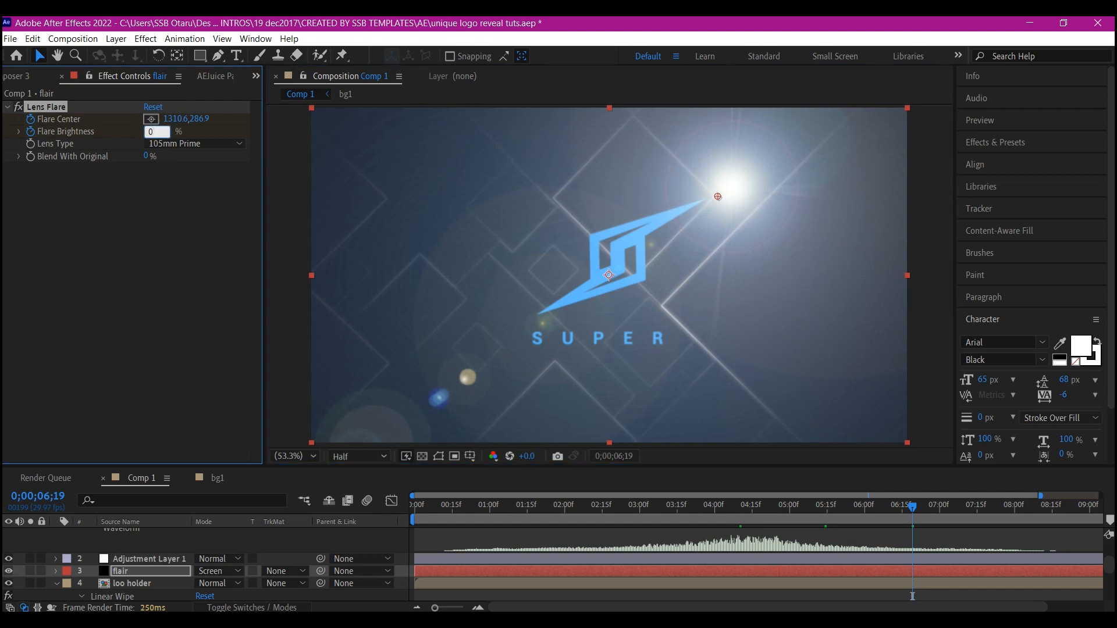
text(0)
key(Return)
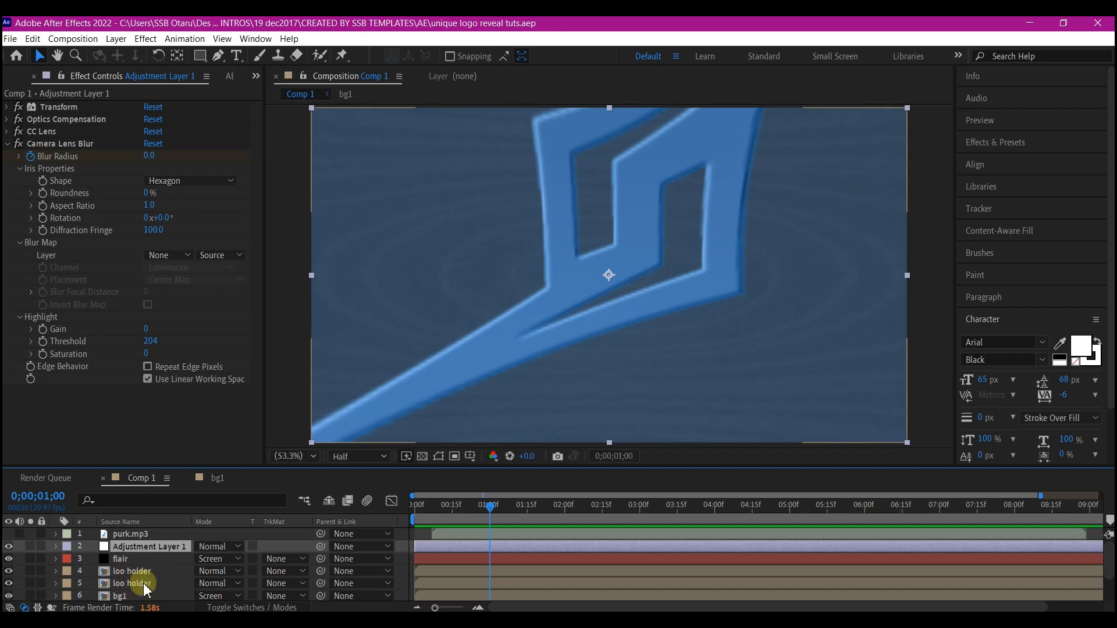
- Duplicate the lower loo holder layer and apply the Vegas effect to the upper of the two copies
click(144, 585)
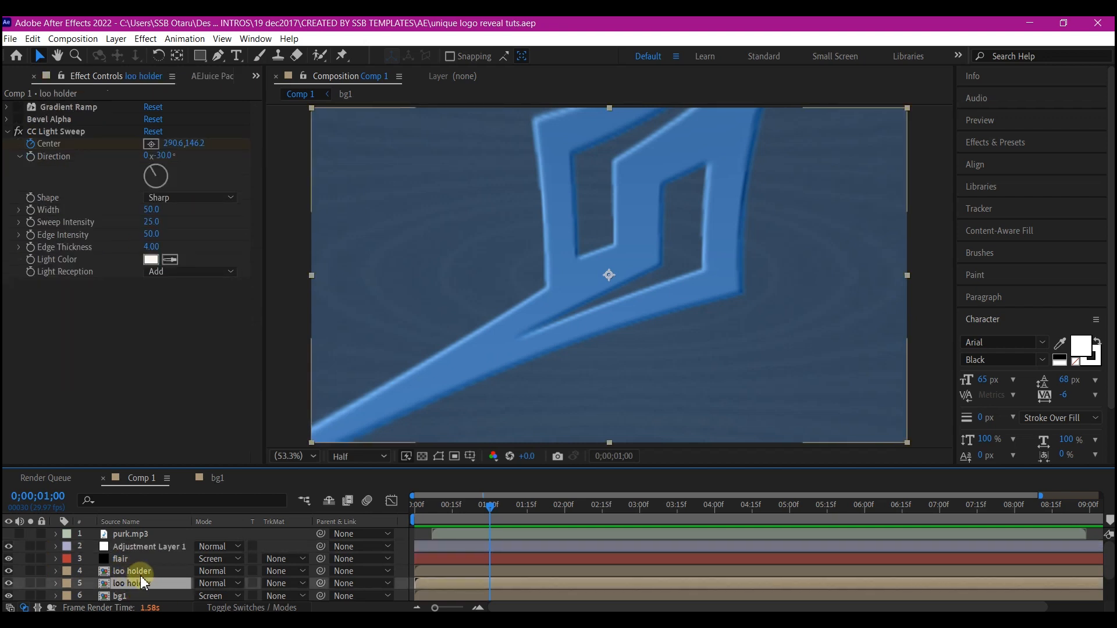
key(ctrl+d)
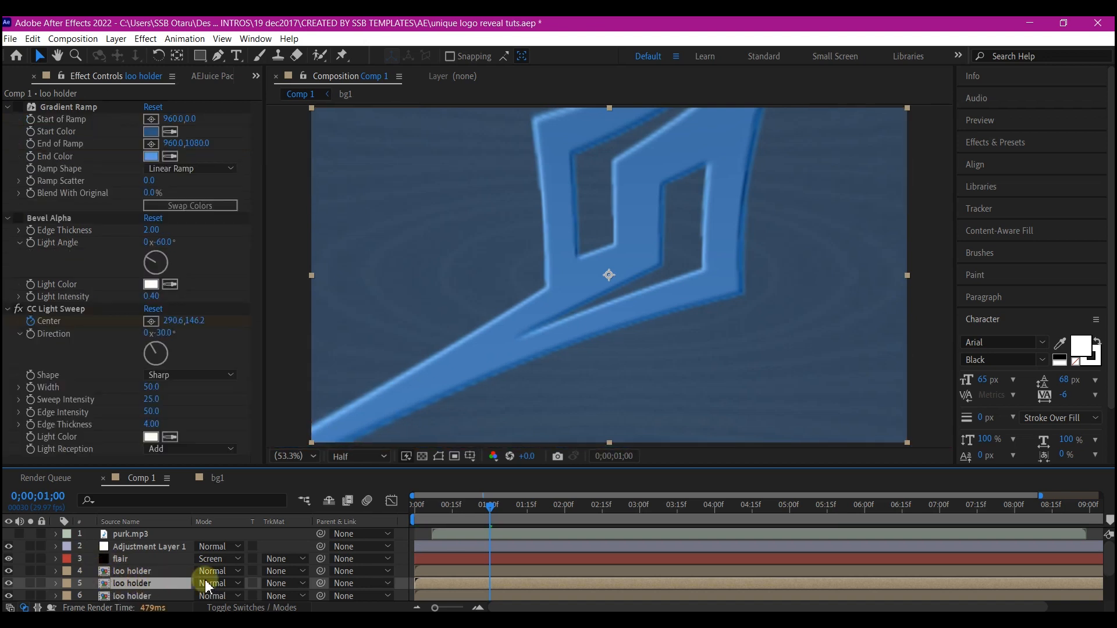
key(ctrl+space)
text(v)
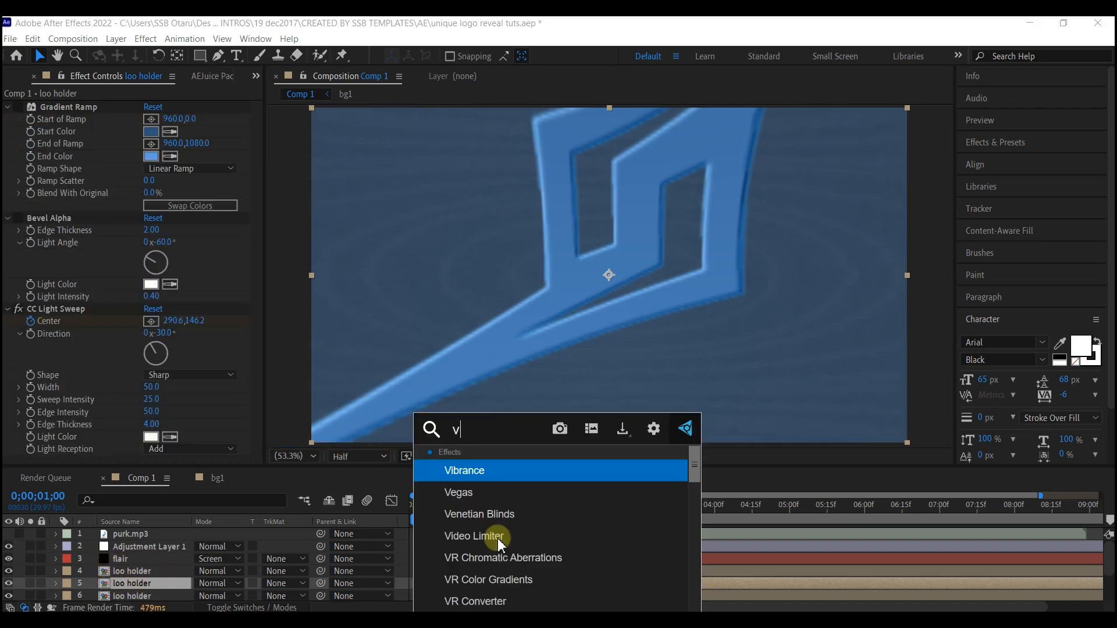
text(ega)
click(487, 471)
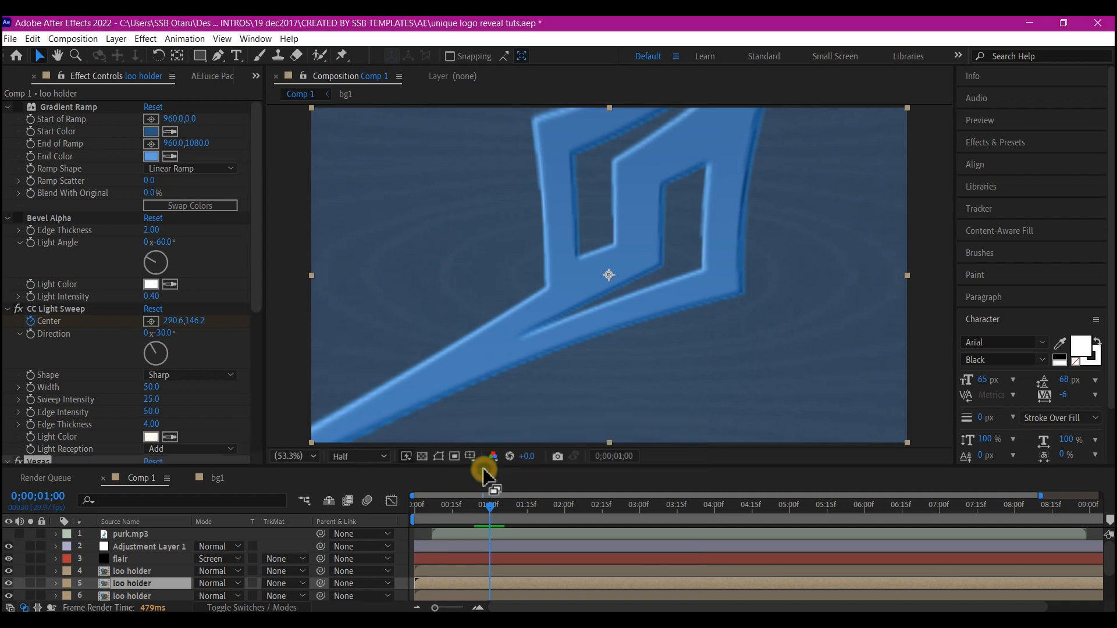
- Set the Vegas effect's Blend Mode to Transparent, its Segments to 1 and its Width to 6.60
click(185, 269)
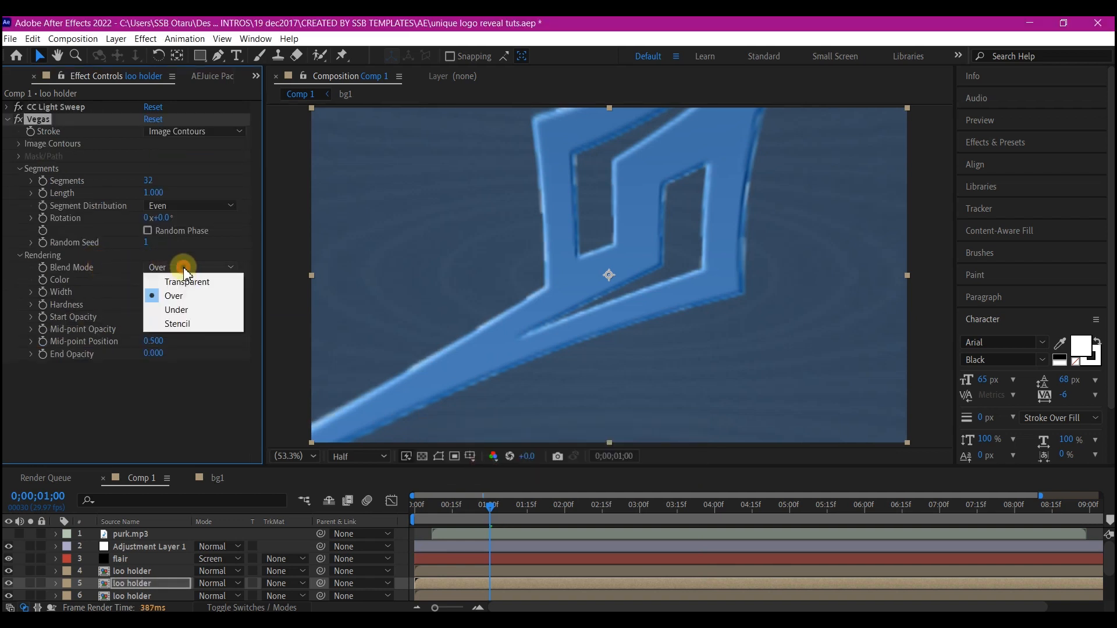
click(192, 283)
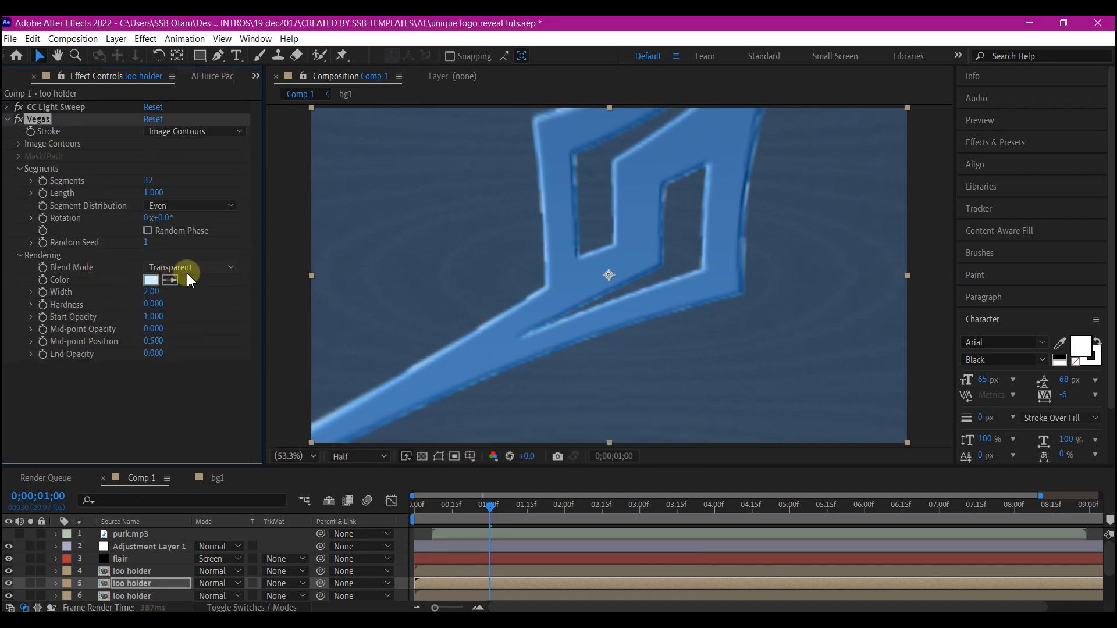
click(149, 182)
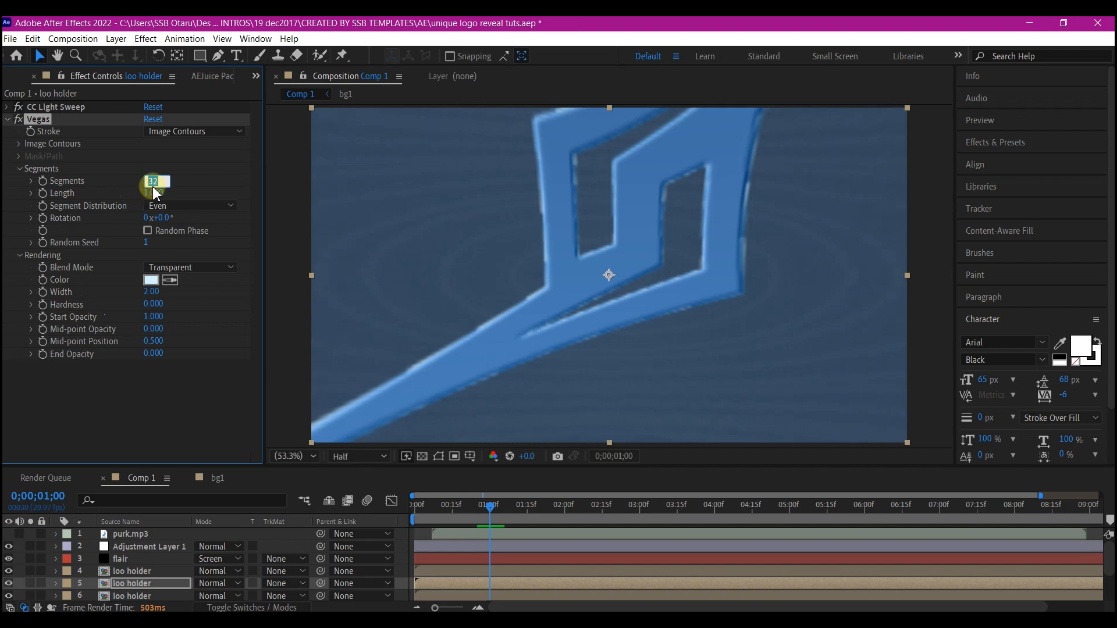
text(1)
key(Return)
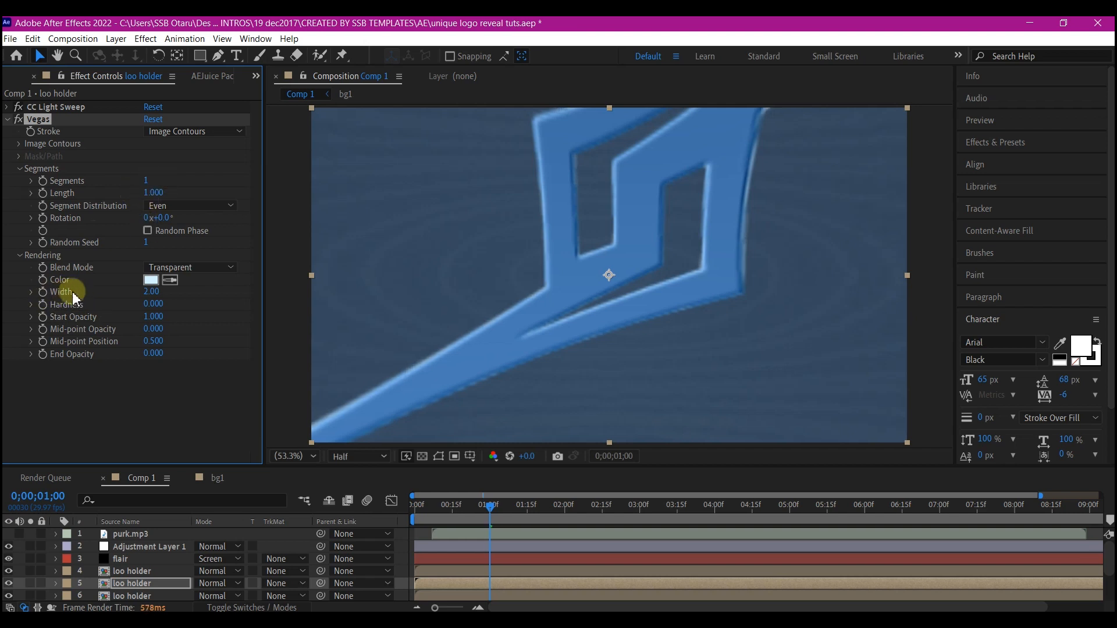
drag(146, 293, 182, 288)
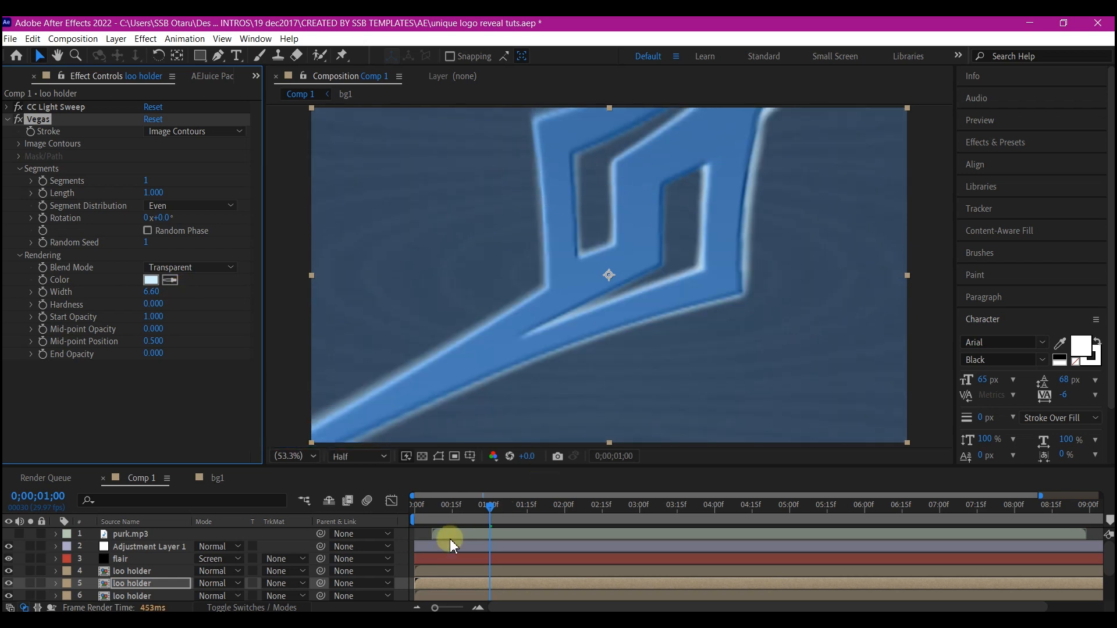
- Compare the logo with and without the Vegas layer at 0;00;03;21, and set Hardness to 0.110, Mid-point Opacity to 0.180 and End Opacity to 0.190
drag(493, 508, 682, 498)
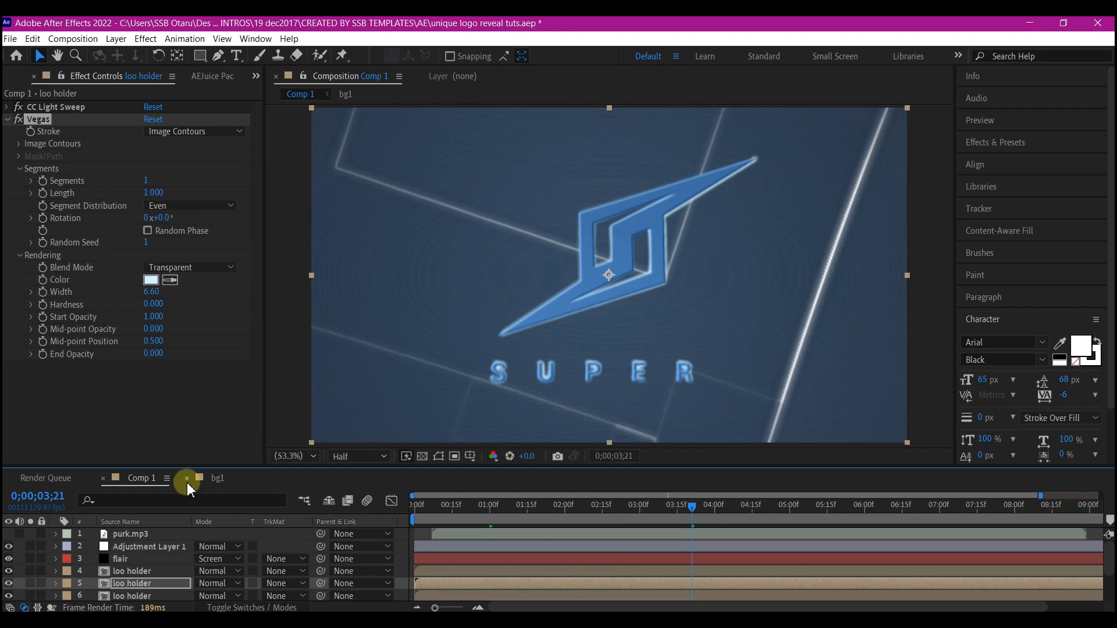
click(8, 584)
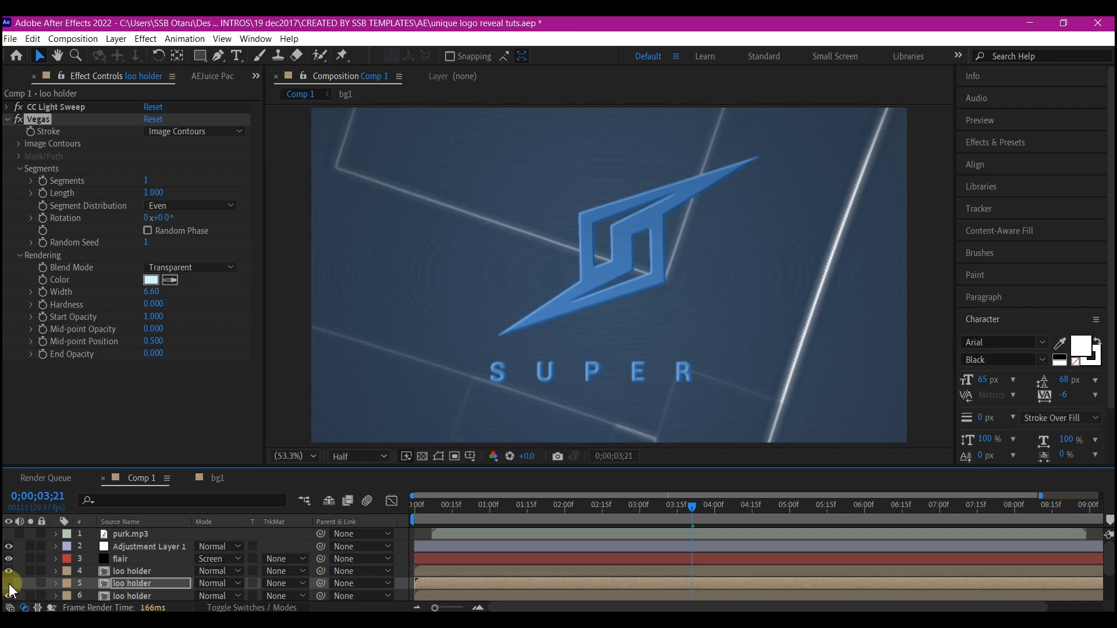
click(8, 585)
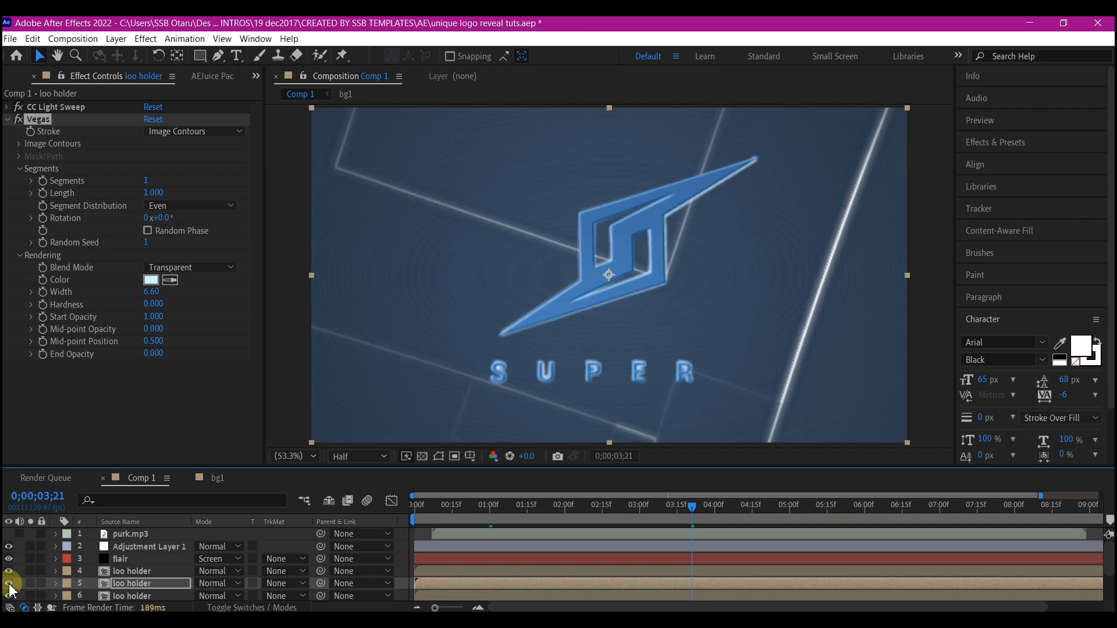
click(655, 254)
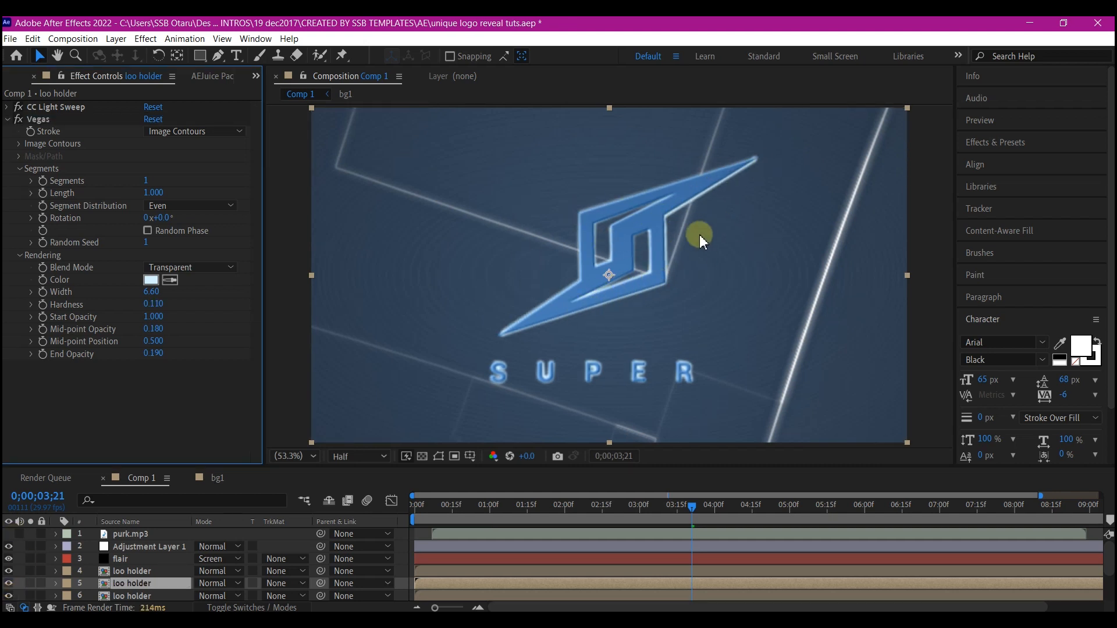
- Apply the Glow effect to the loo holder copy with Vegas, duplicate the effect and increase the second Glow's radius
scroll(650, 551, down, 2)
key(ctrl+space)
text(glow)
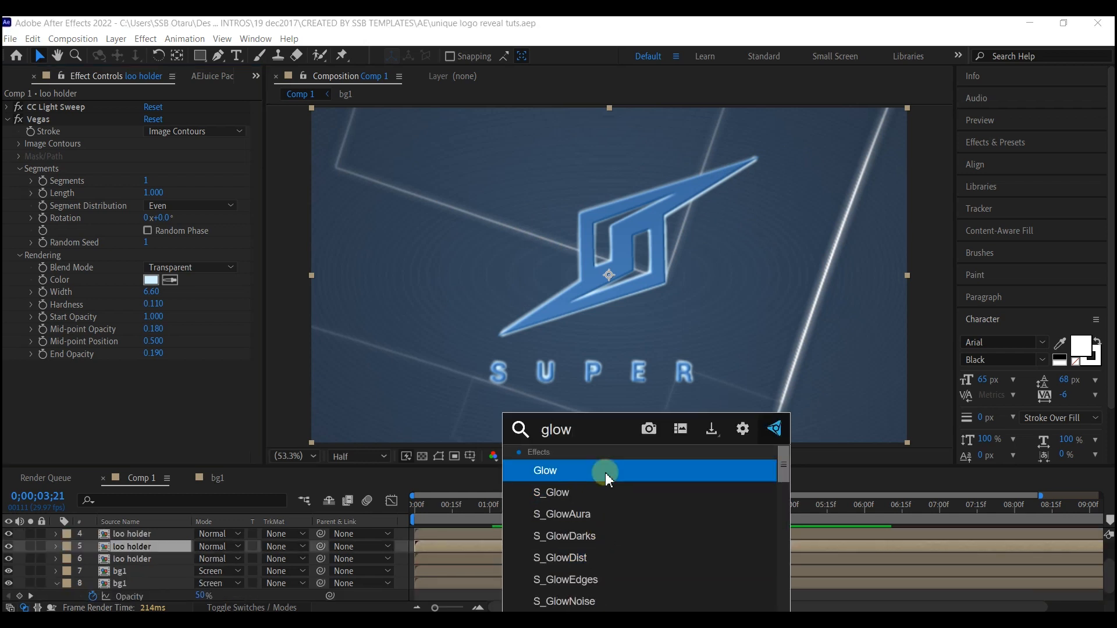
click(605, 472)
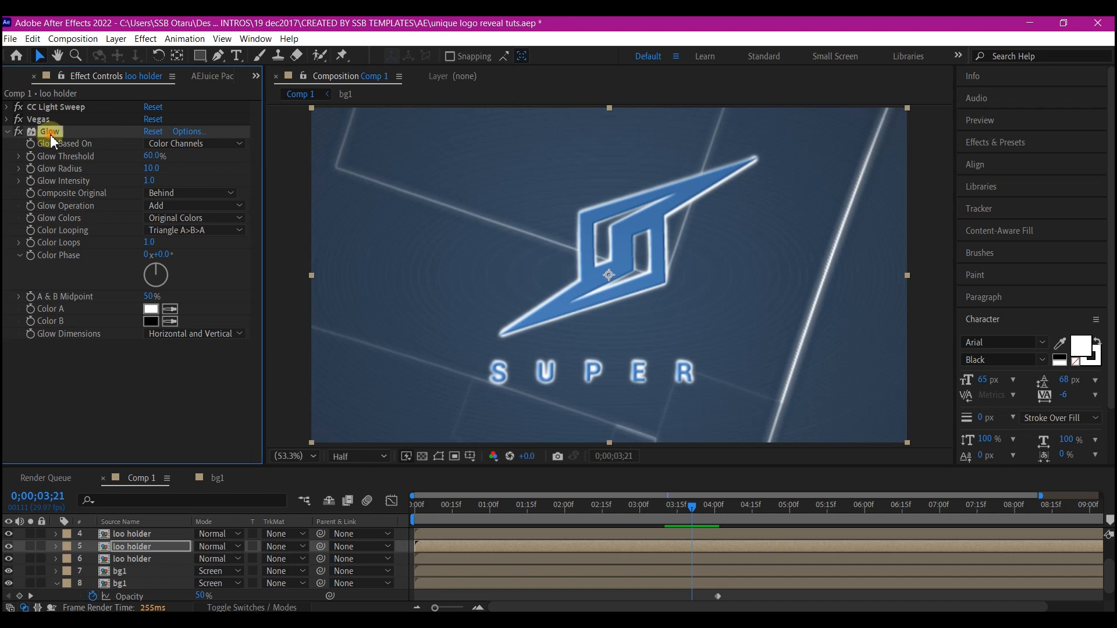
key(ctrl+d)
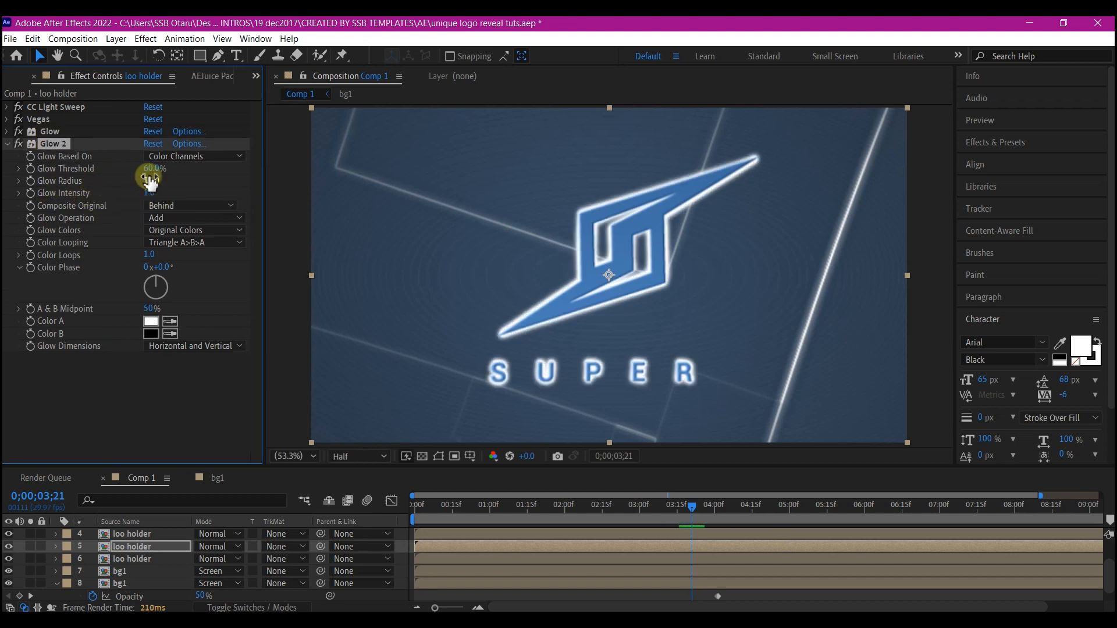
drag(148, 183, 192, 183)
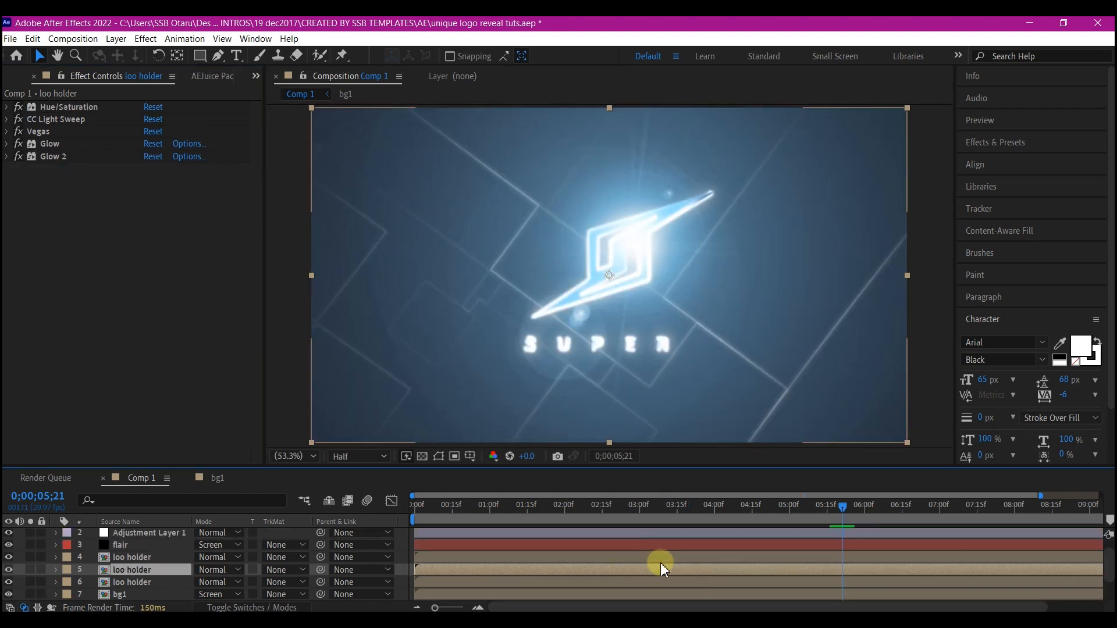
- Keyframe the opacity of the glowing loo holder layer at 100% at 0;00;05;21 and 0% at 0;00;06;08
key(t)
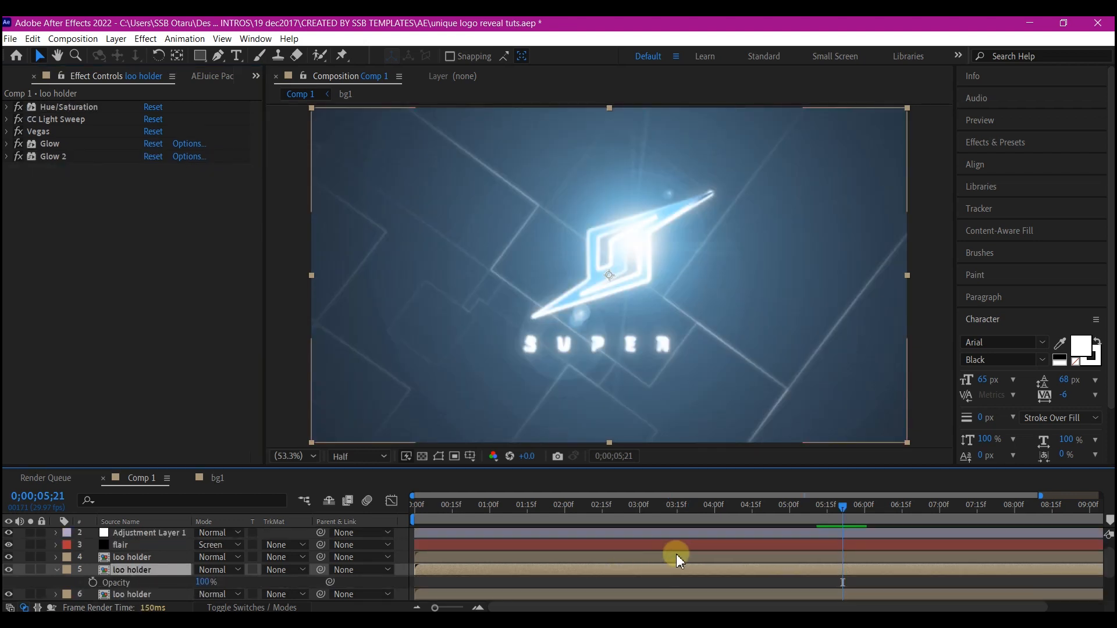
click(93, 582)
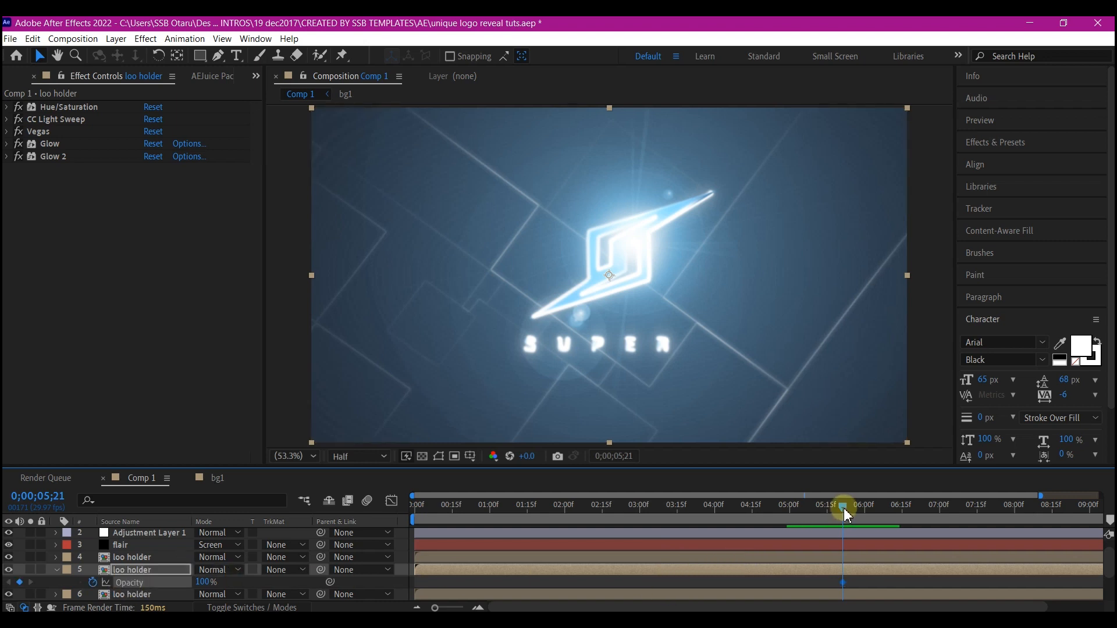
drag(844, 506, 888, 519)
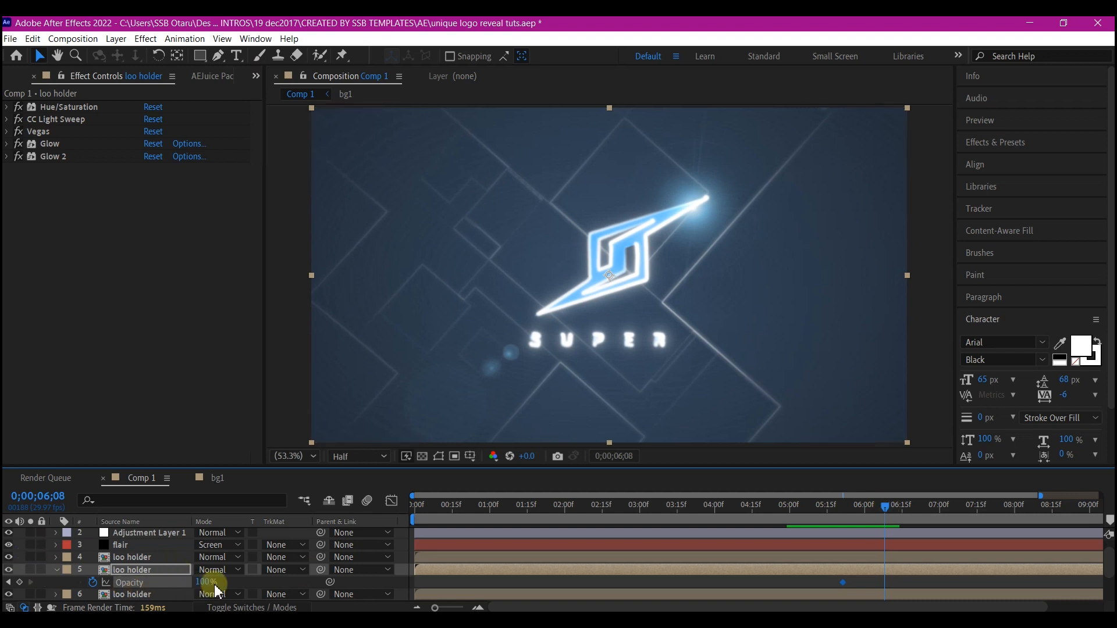
drag(198, 580, 7, 593)
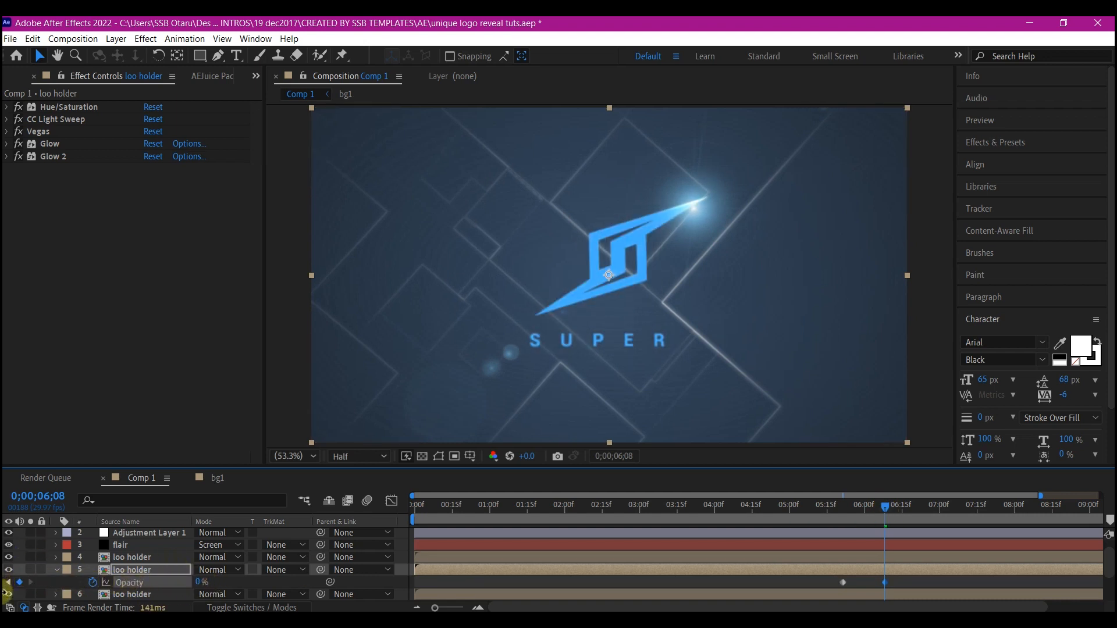
- Set the glowing layer's opacity to 0% at 0;00;04;26 and scrub to 0;00;06;27 to check the fade in and out
click(787, 505)
mouse_move(786, 514)
mouse_down()
mouse_move(776, 512)
mouse_move(794, 509)
mouse_move(780, 515)
mouse_up()
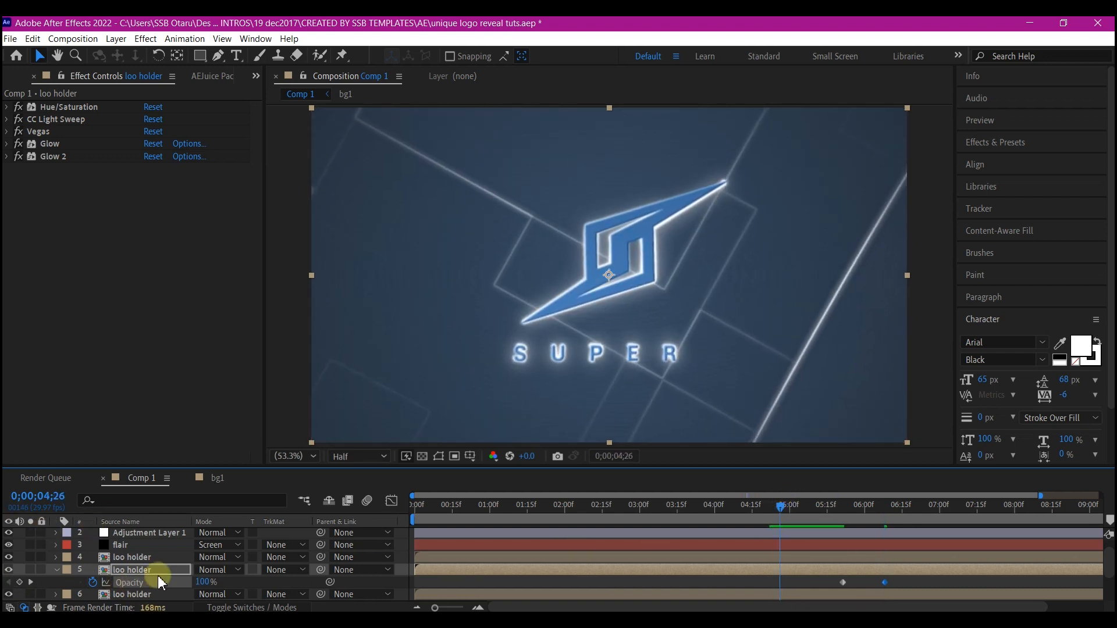
text(0)
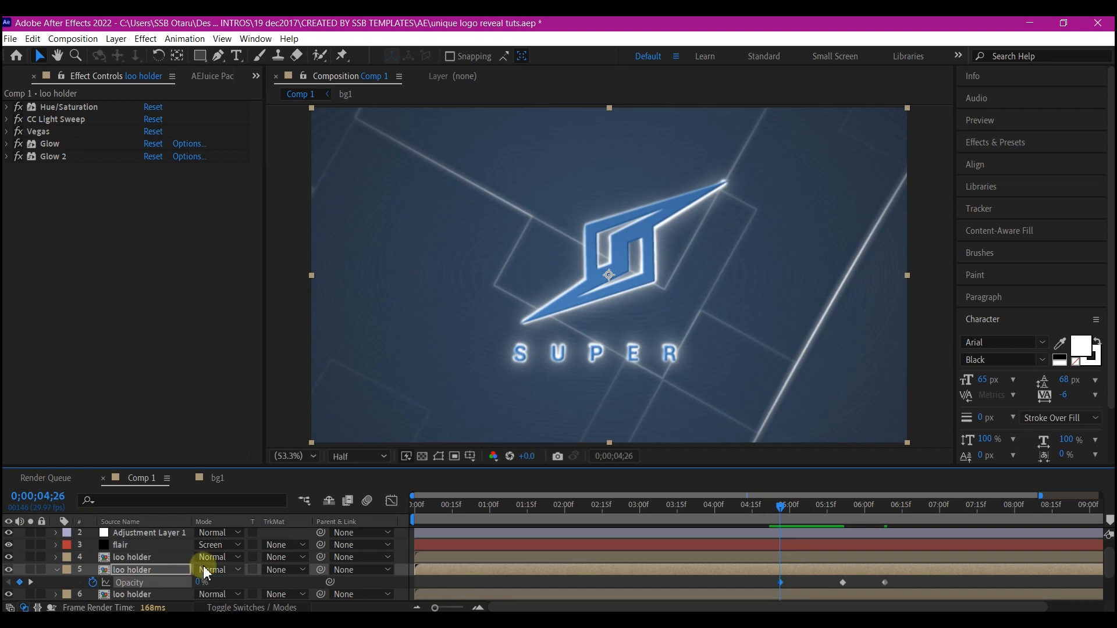
key(Return)
drag(799, 509, 937, 493)
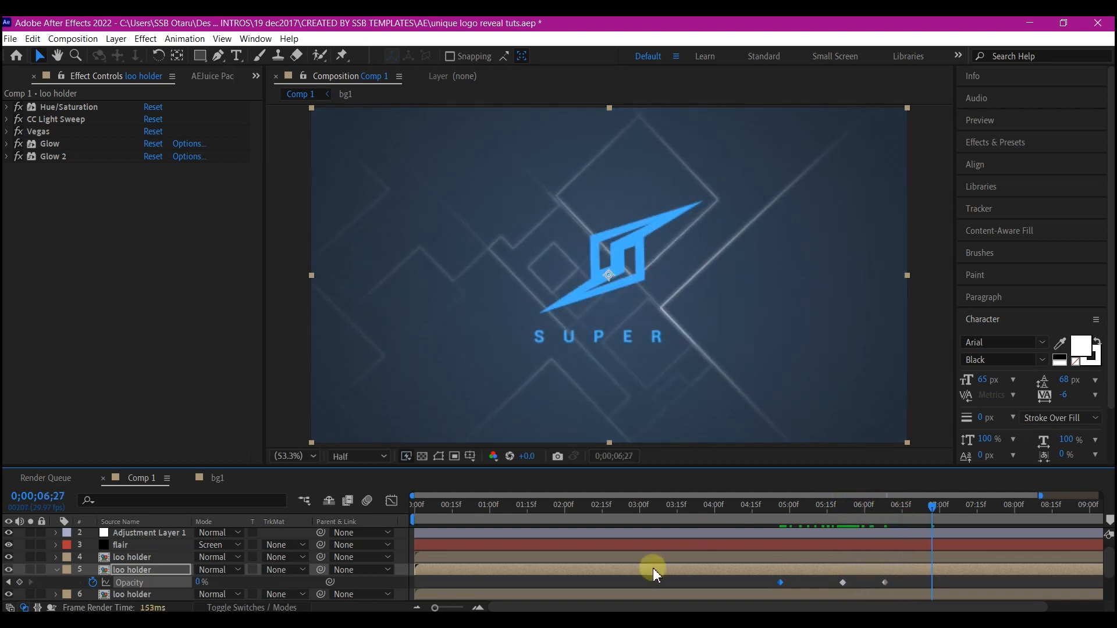